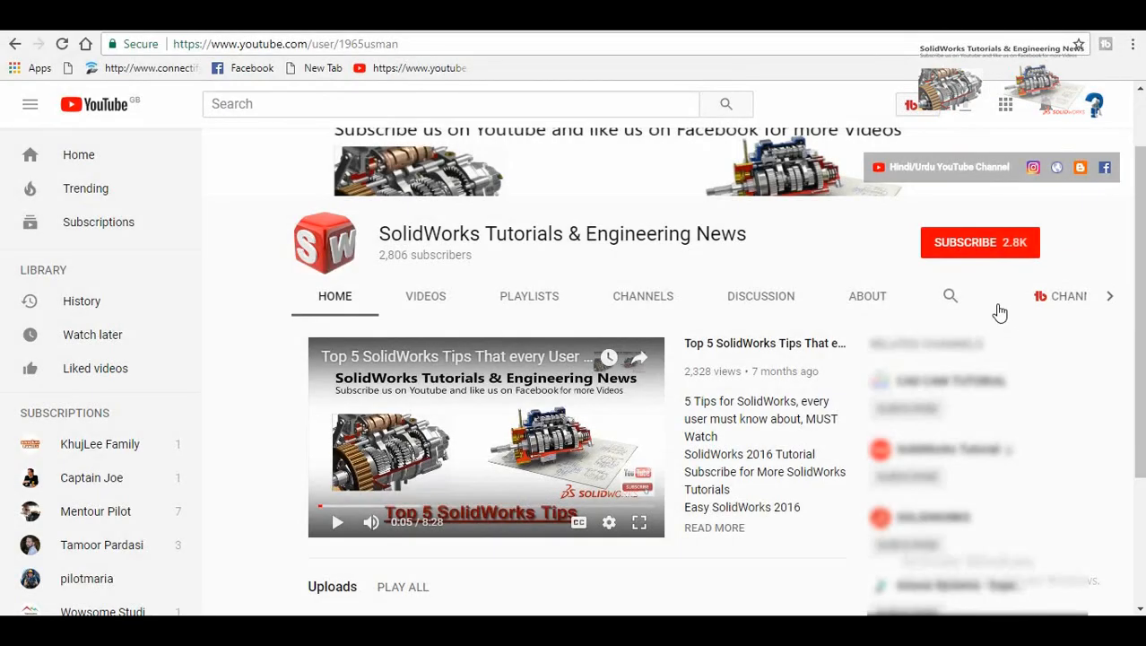
pyautogui.click(953, 248)
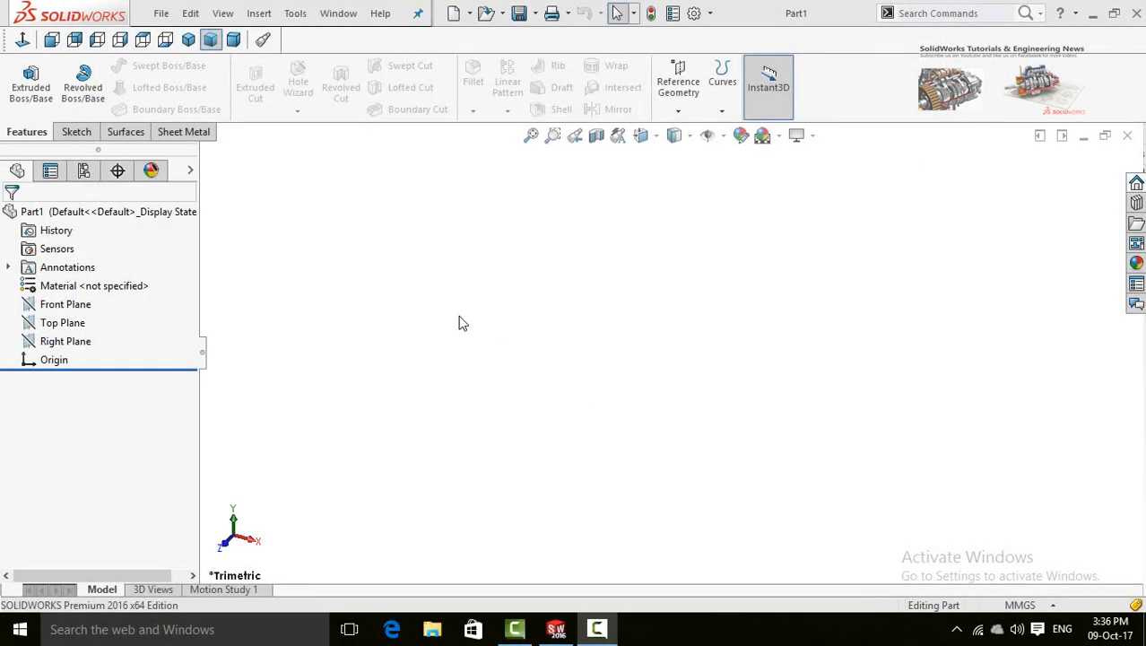
# Start a sketch on the Front Plane and draw a horizontal centerline about 145 mm long from the origin toward negative X
pyautogui.click(56, 307)
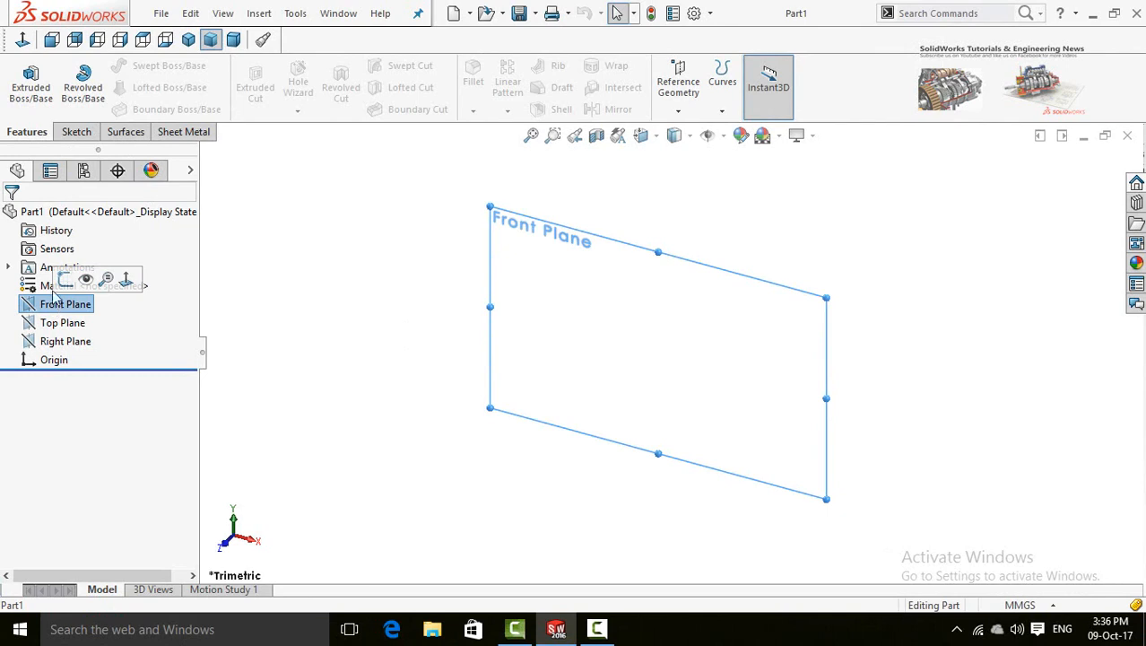
pyautogui.click(65, 279)
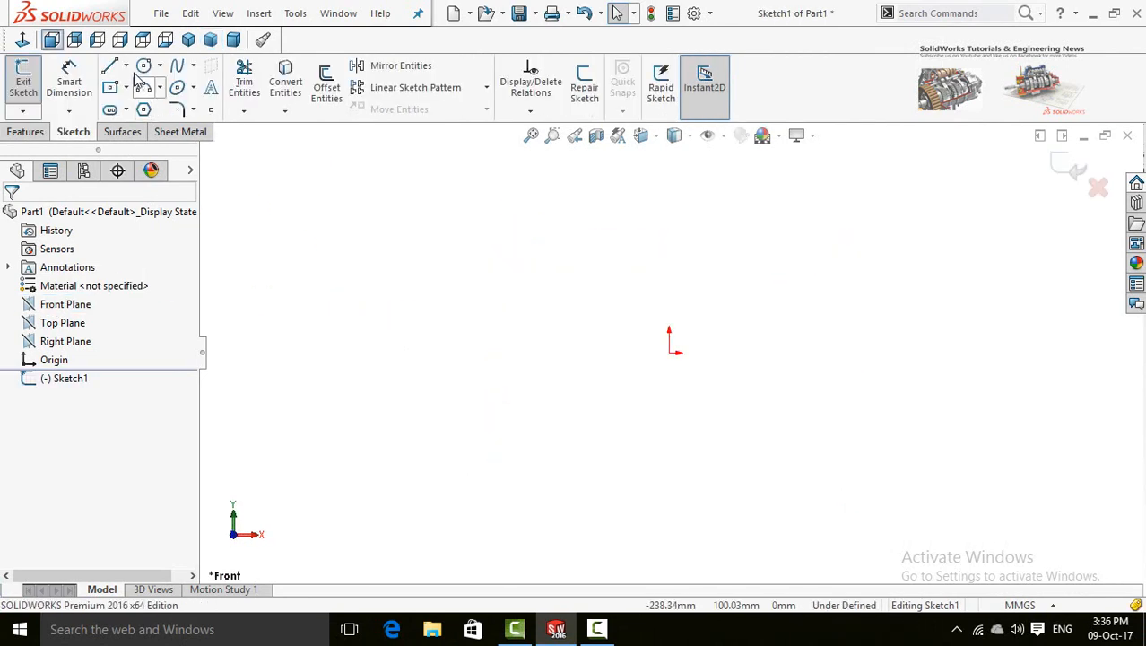
pyautogui.click(126, 66)
pyautogui.click(153, 105)
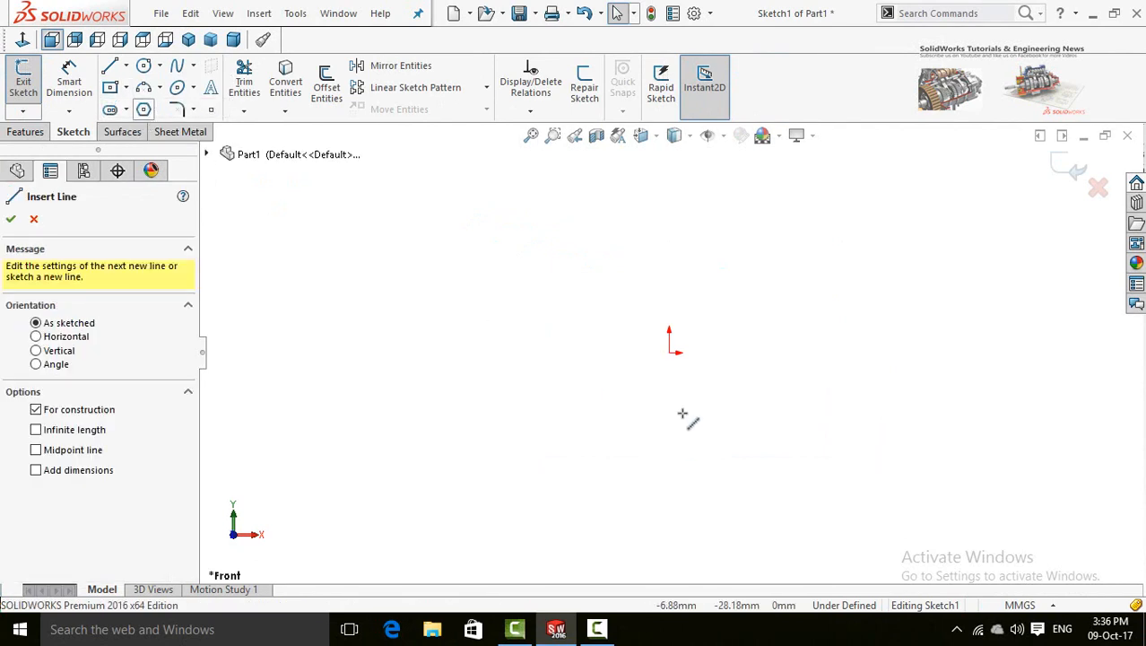
pyautogui.click(669, 352)
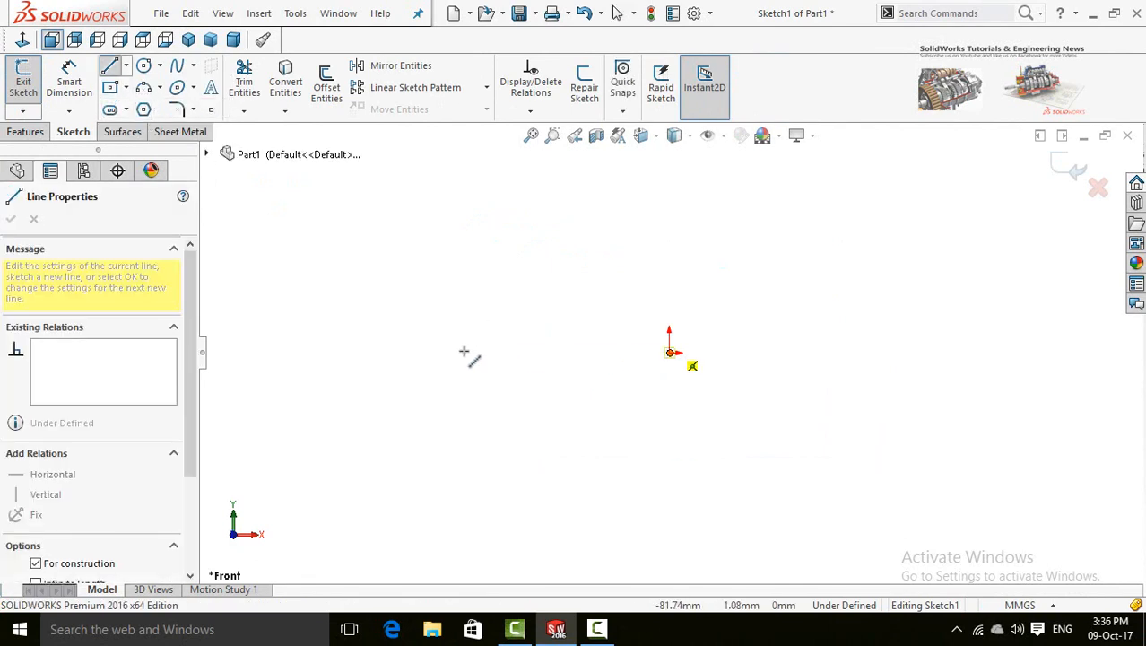
pyautogui.click(387, 352)
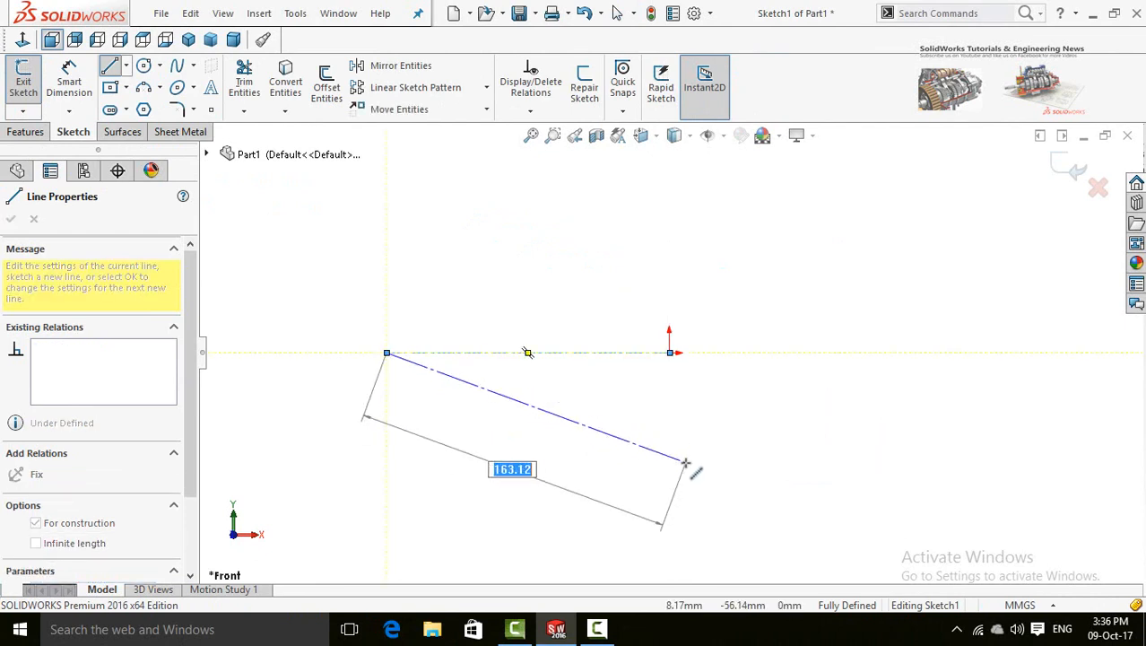
pyautogui.press('Escape')
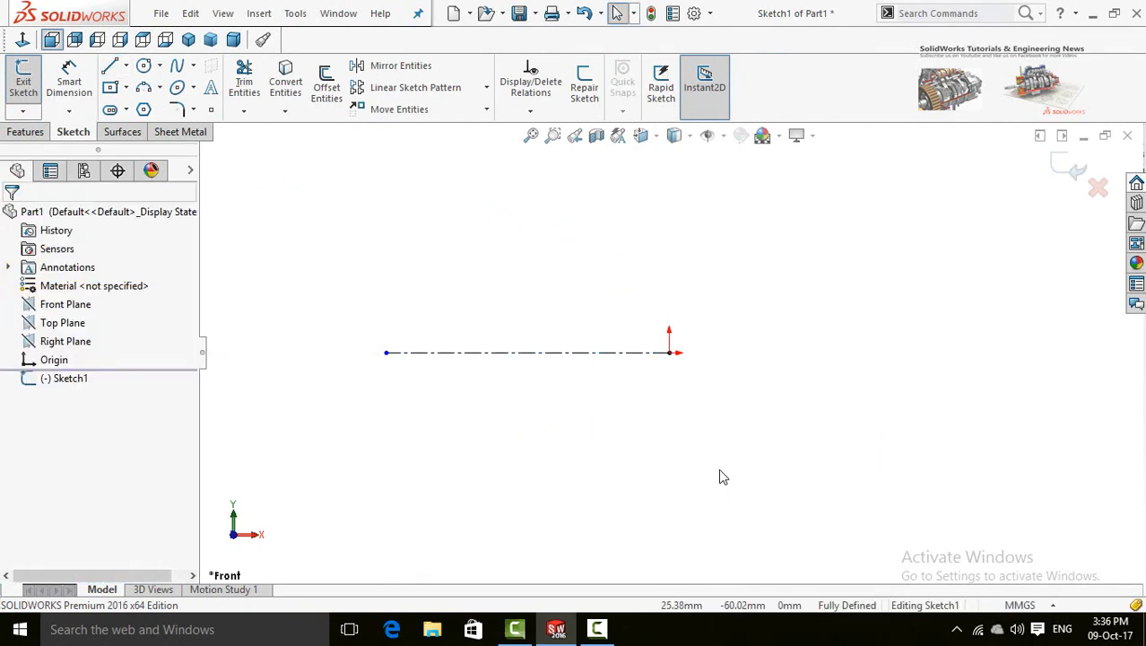
# Sketch a closed L-shaped line profile above the centerline, with an upright flange, a sloping upper edge and its base about 43 mm above the centerline
pyautogui.click(110, 67)
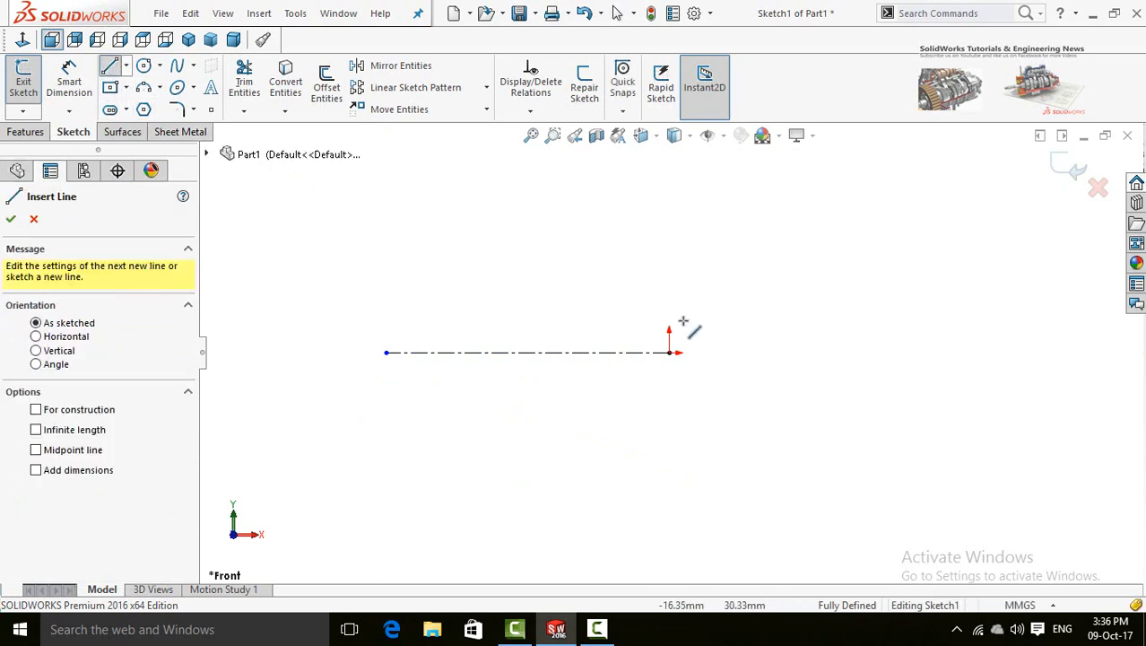
pyautogui.moveTo(669, 268); pyautogui.dragTo(437, 267)
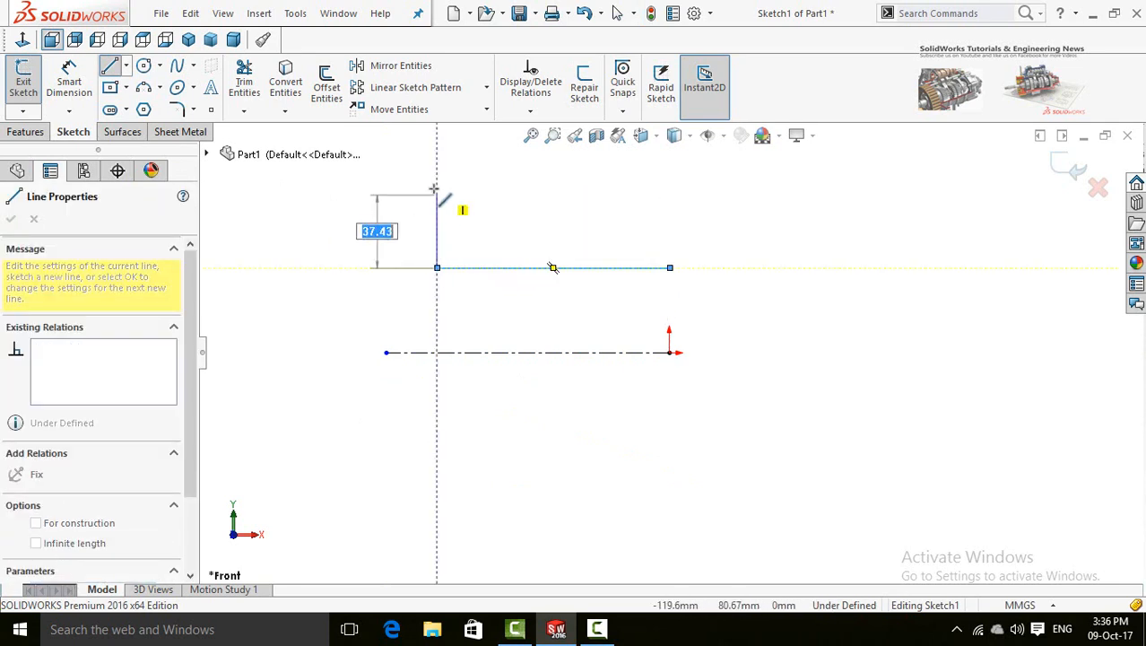
pyautogui.scroll(2, 445, 205)
pyautogui.click(509, 175)
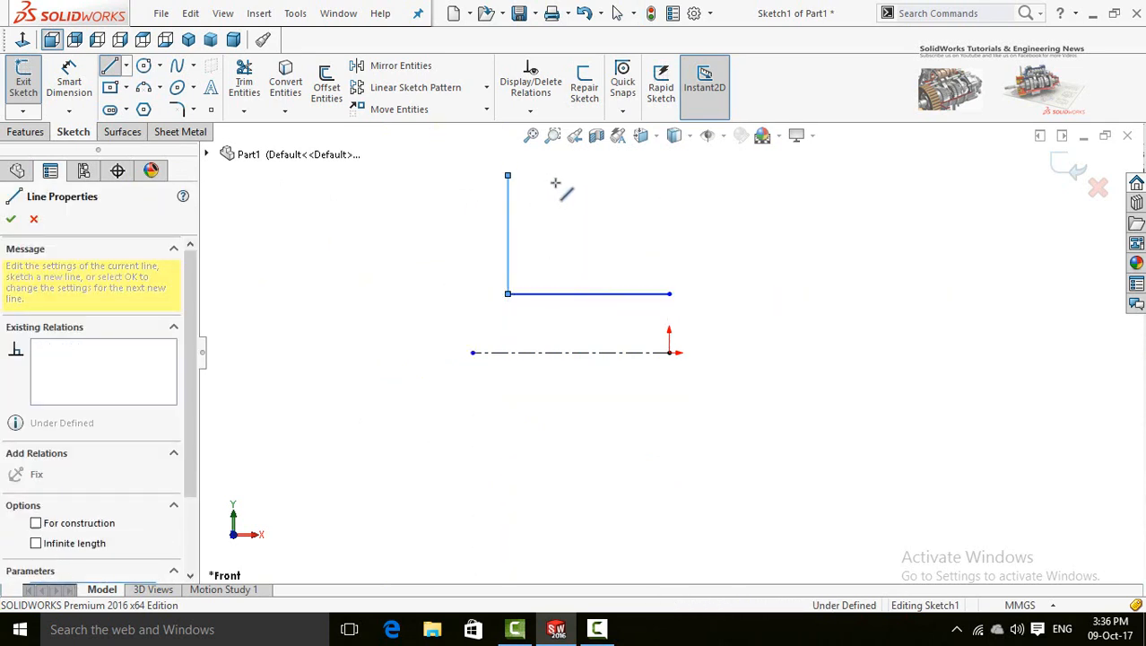
pyautogui.click(541, 176)
pyautogui.click(541, 235)
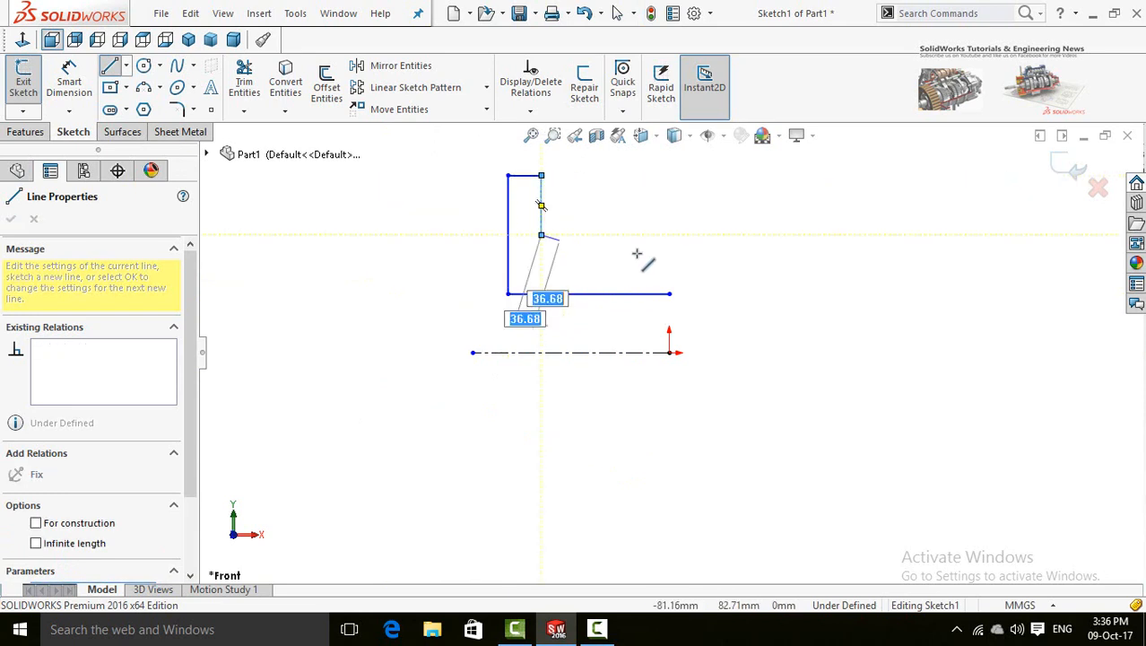
pyautogui.doubleClick(670, 246)
pyautogui.click(670, 246)
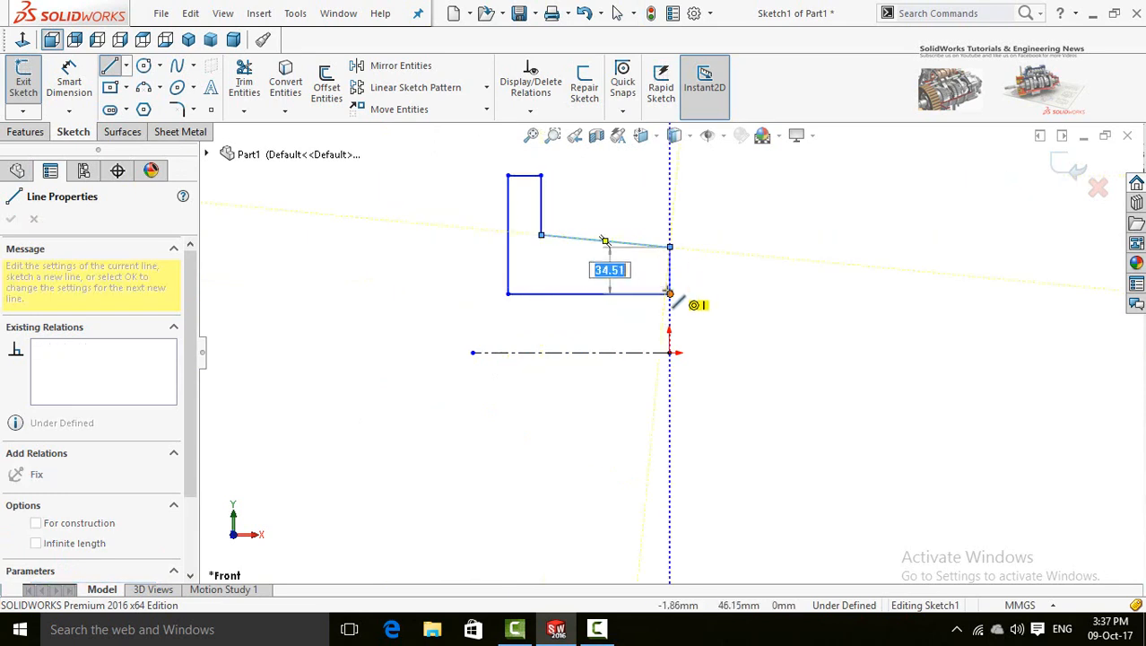
pyautogui.doubleClick(670, 293)
# Add a 90 mm diameter dimension between the profile's base line and the centerline
pyautogui.moveTo(784, 425); pyautogui.dragTo(779, 282, button='right')
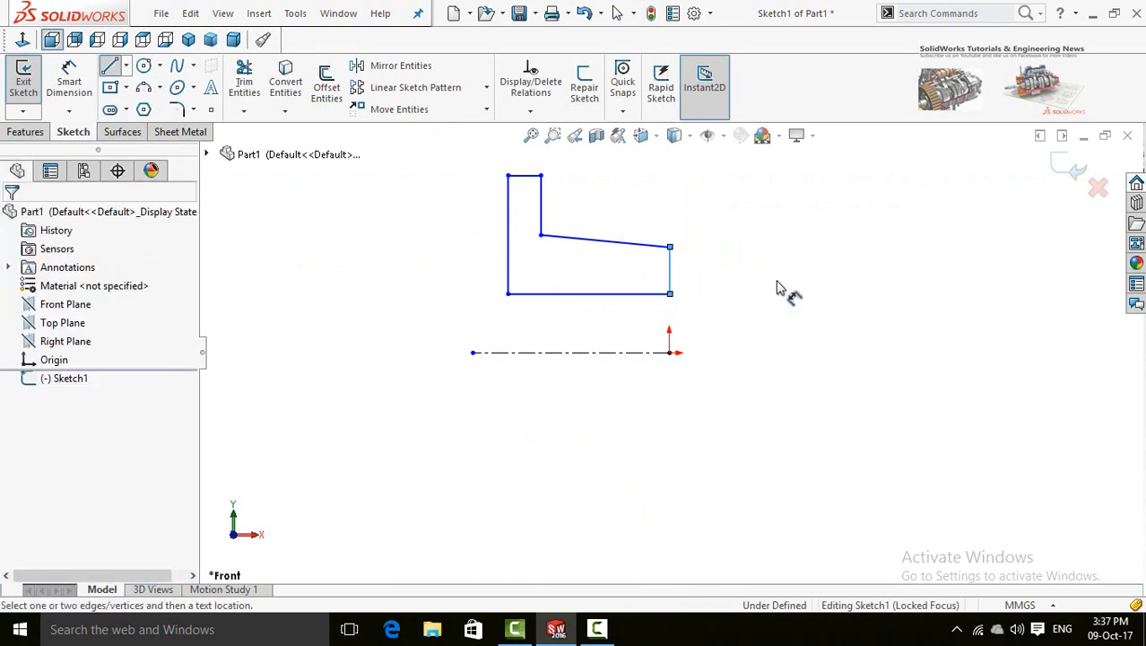
pyautogui.click(619, 295)
pyautogui.click(623, 352)
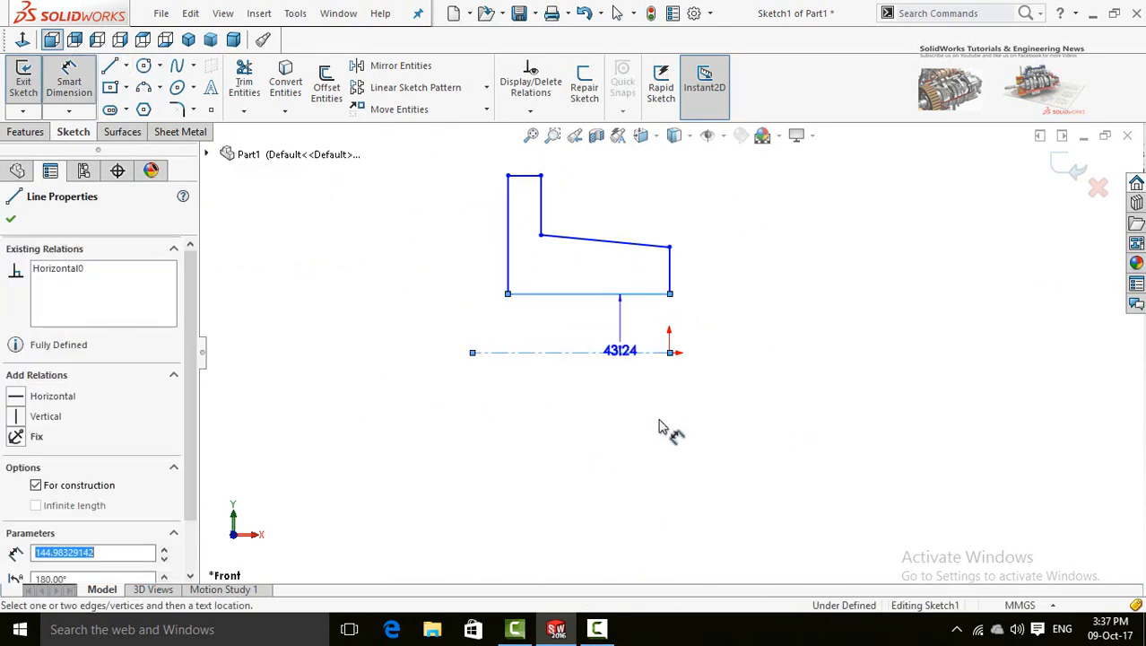
pyautogui.click(711, 444)
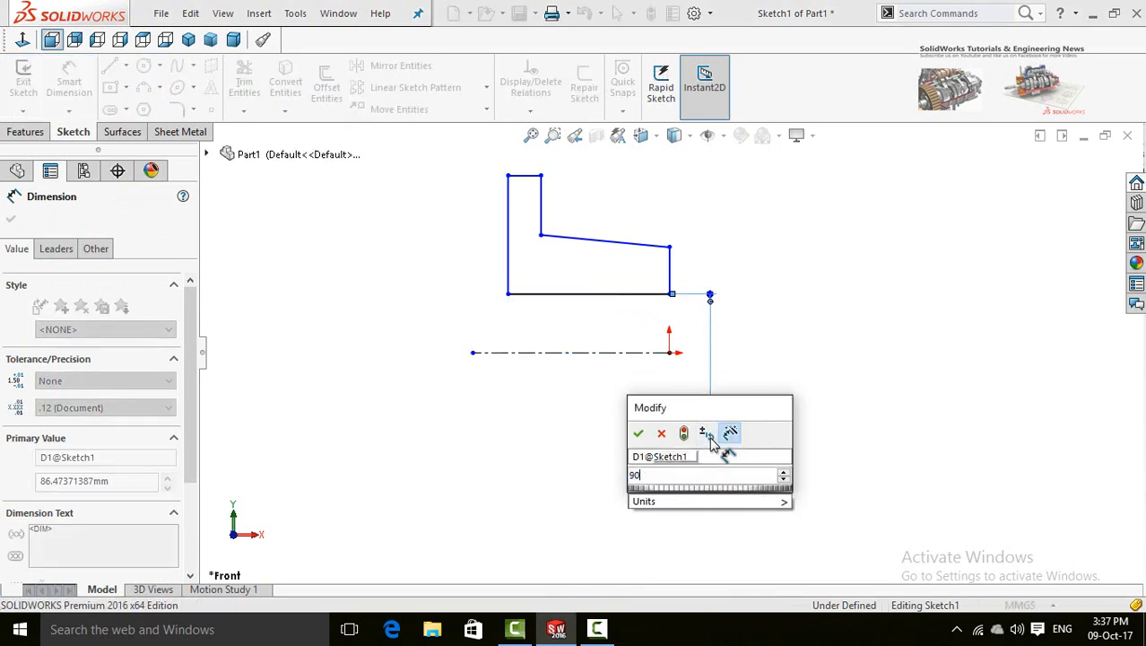
pyautogui.press('Return')
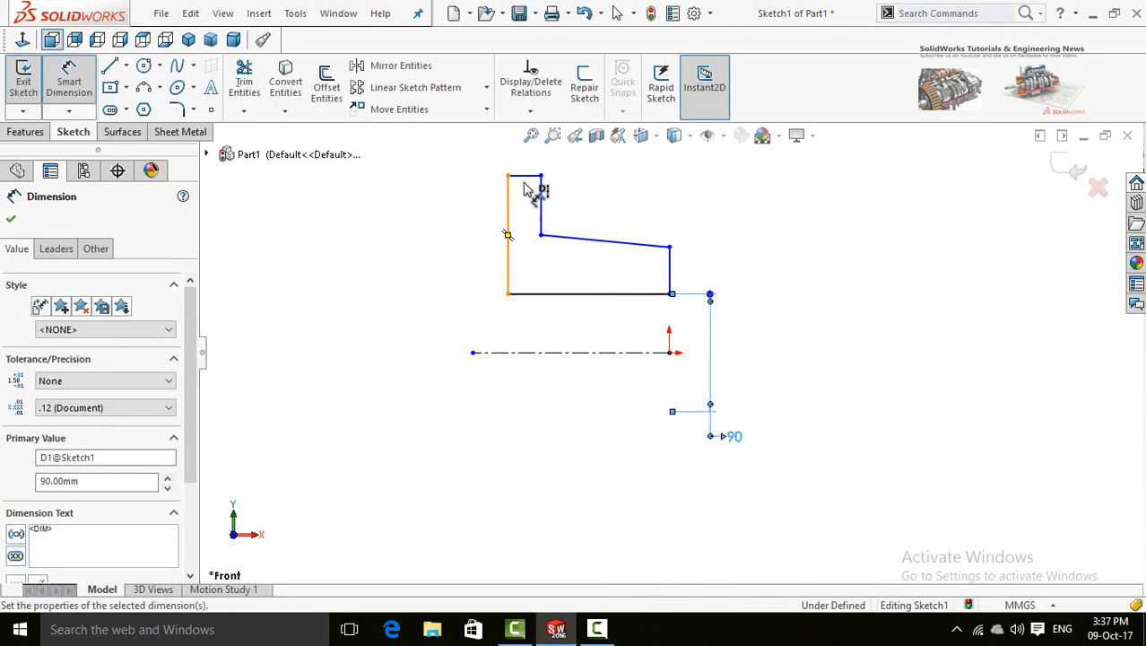
# Add a 190 mm diameter dimension between the flange's top edge and the centerline
pyautogui.click(522, 177)
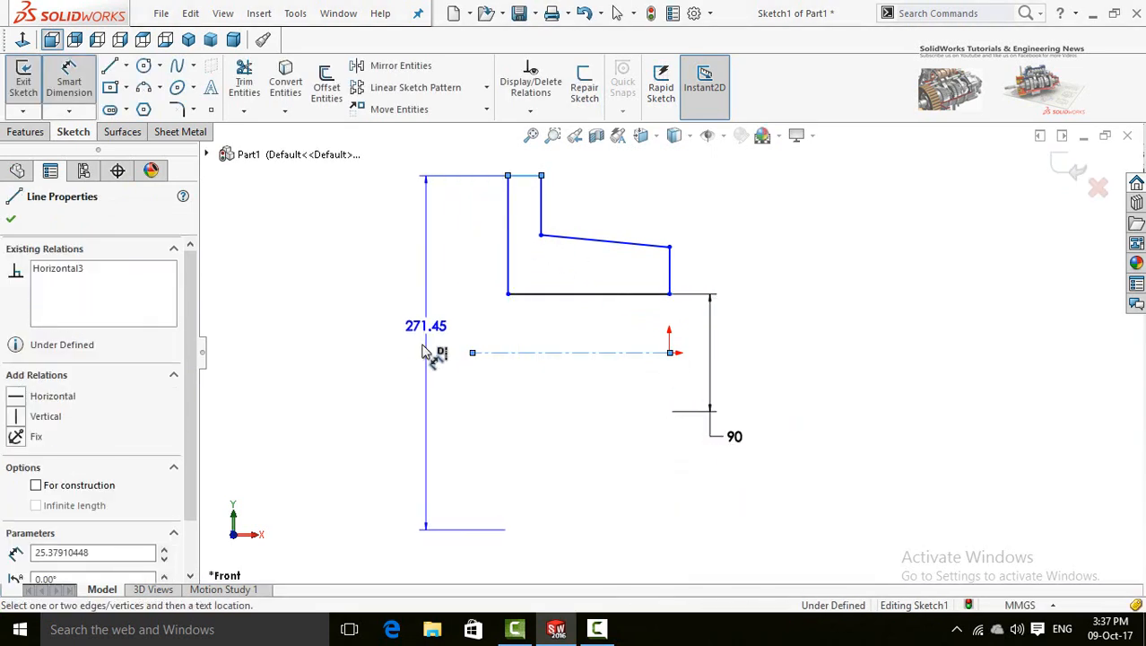
pyautogui.scroll(1, 412, 348)
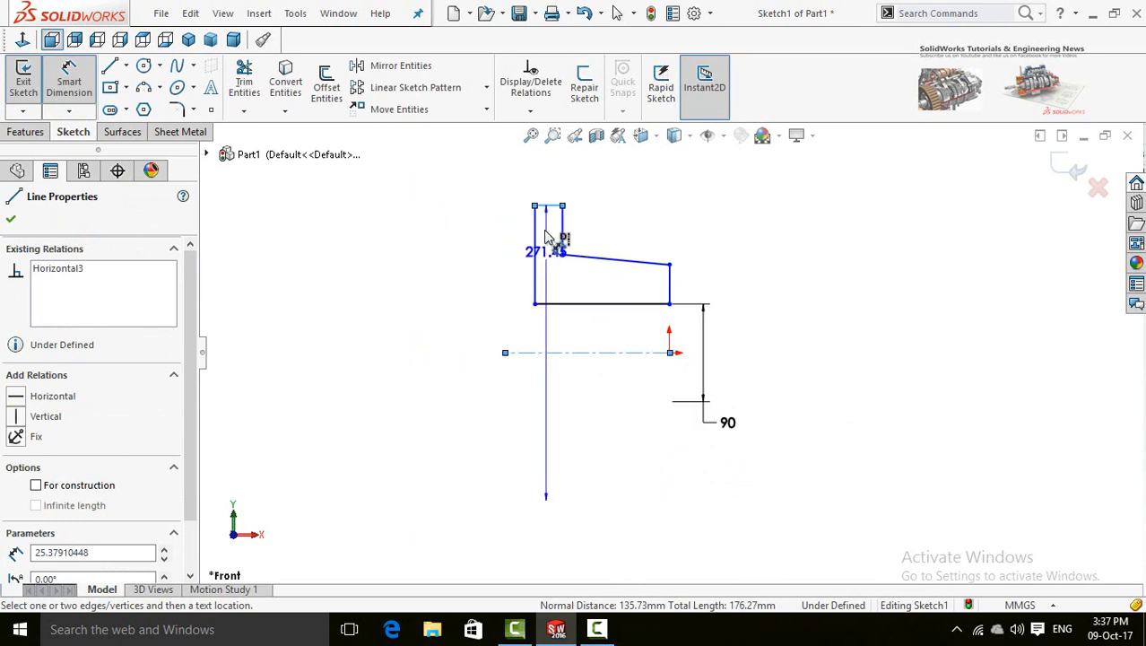
pyautogui.click(441, 354)
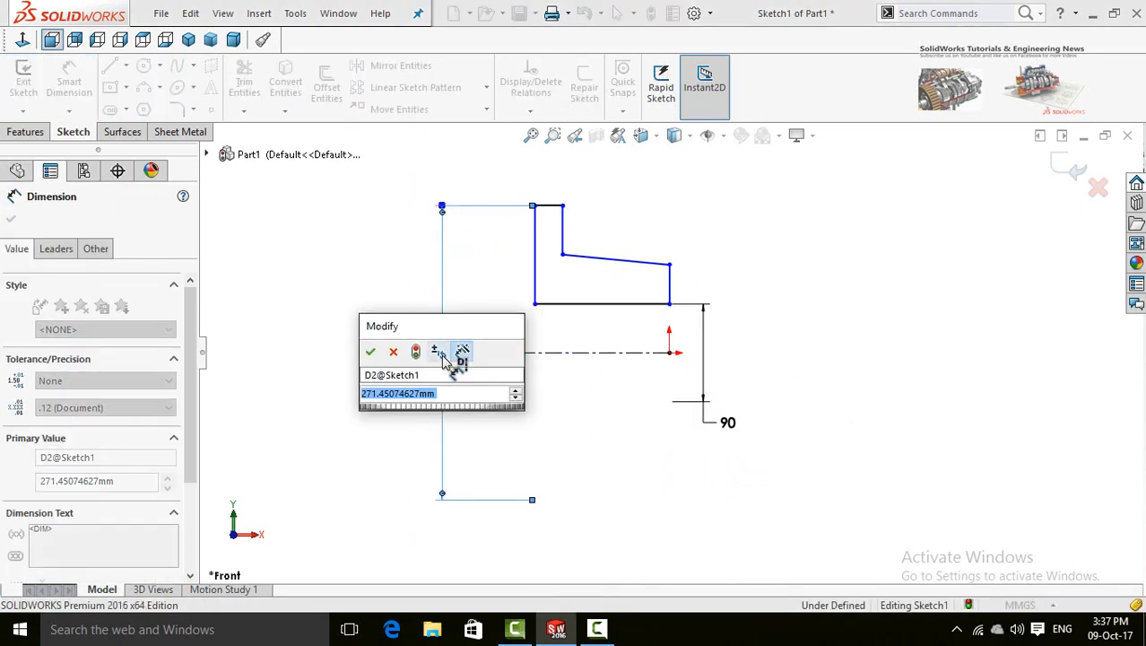
pyautogui.write('1')
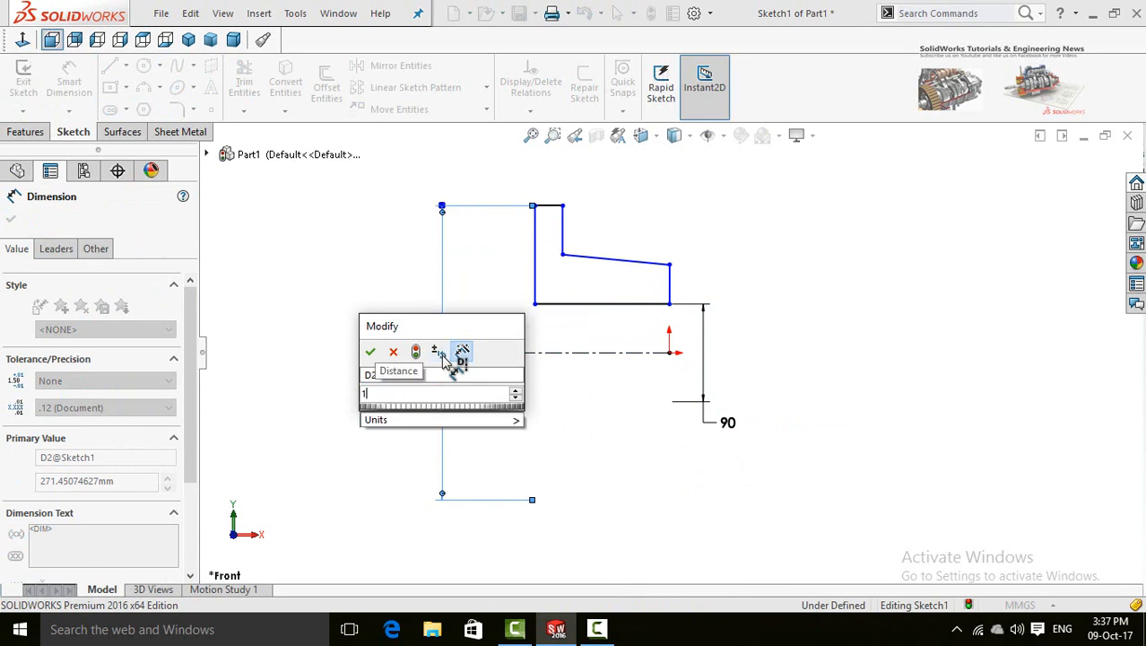
pyautogui.write('90')
pyautogui.press('Return')
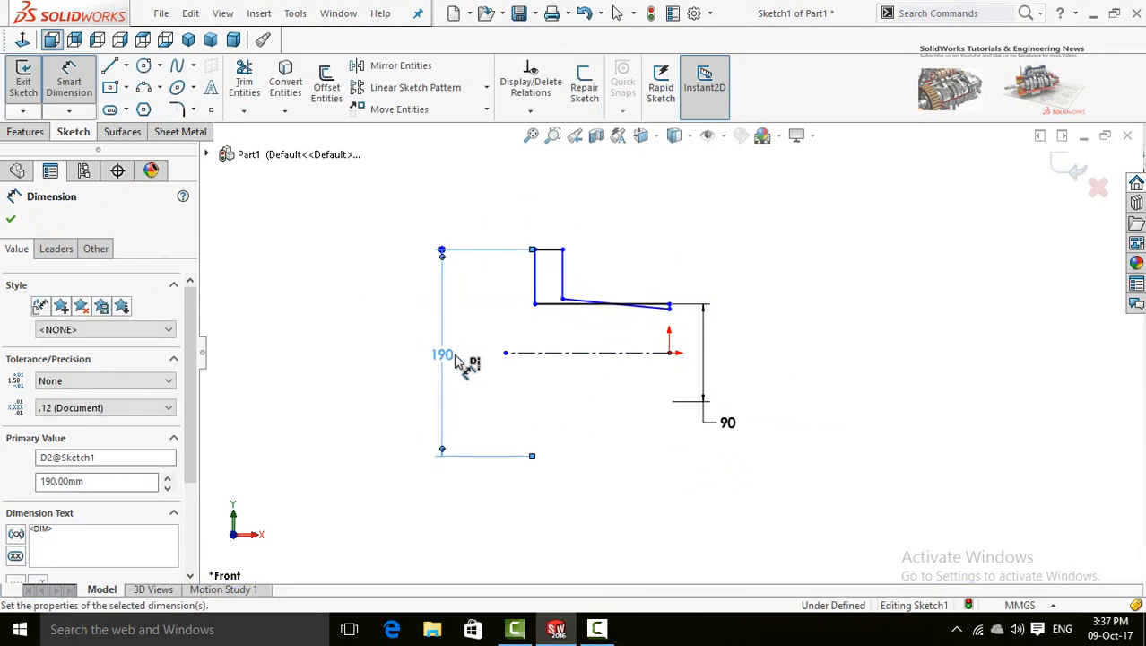
# Move the sloping line back above the profile's base line so that the outline no longer crosses itself
pyautogui.scroll(-2, 603, 302)
pyautogui.scroll(-1, 602, 302)
pyautogui.scroll(-2, 768, 396)
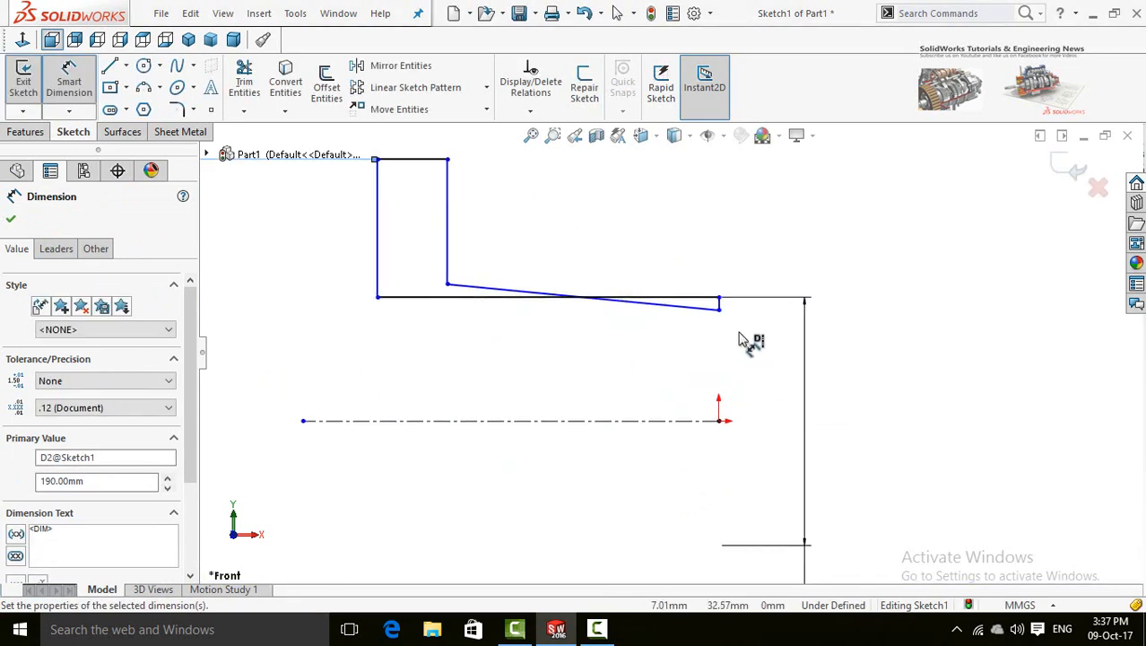
pyautogui.press('Escape')
pyautogui.moveTo(703, 310); pyautogui.dragTo(696, 252)
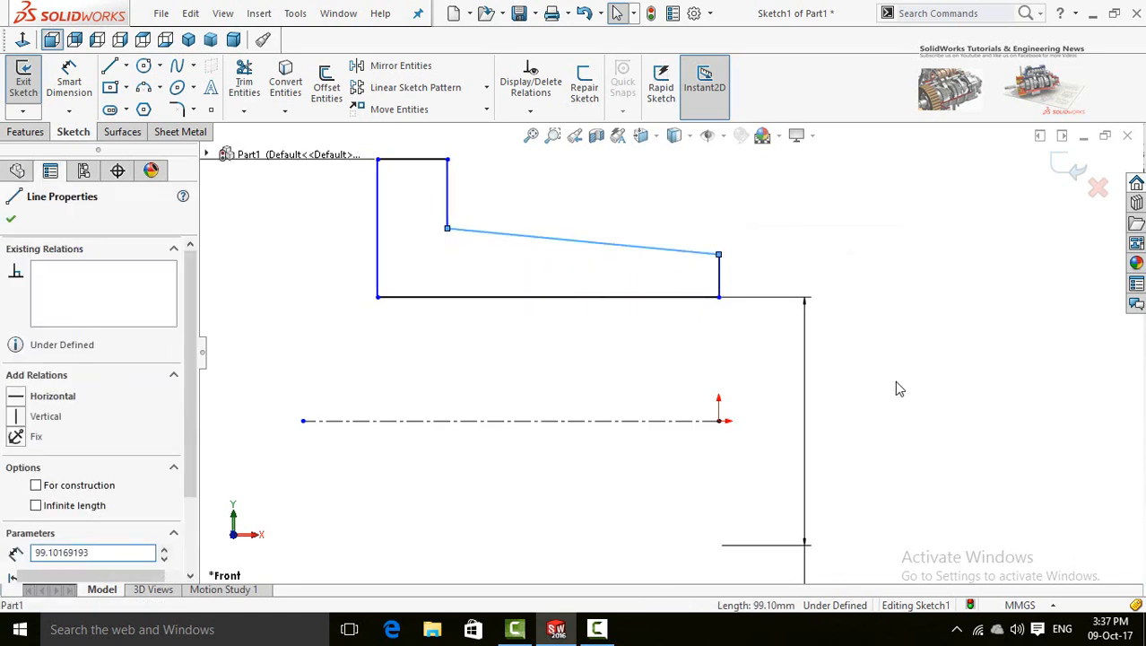
pyautogui.click(895, 381)
# Add a 110 mm diameter dimension between the sloping line's endpoint above the origin and the centerline
pyautogui.scroll(5, 785, 387)
pyautogui.moveTo(787, 395); pyautogui.dragTo(778, 309, button='right')
pyautogui.scroll(-1, 708, 318)
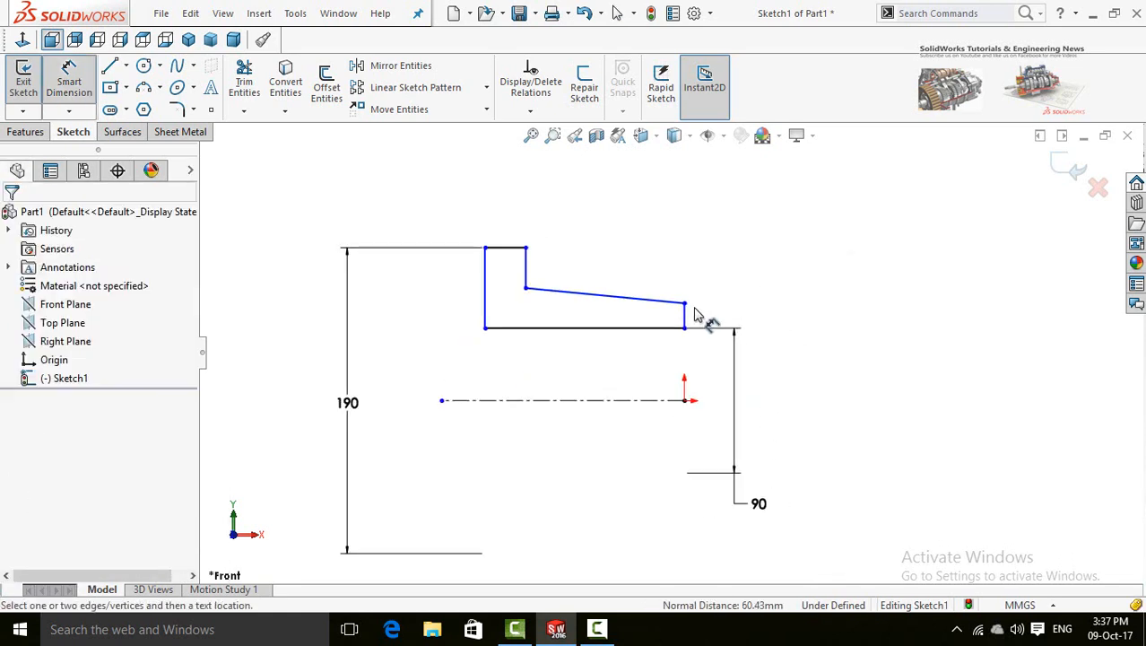
pyautogui.click(685, 305)
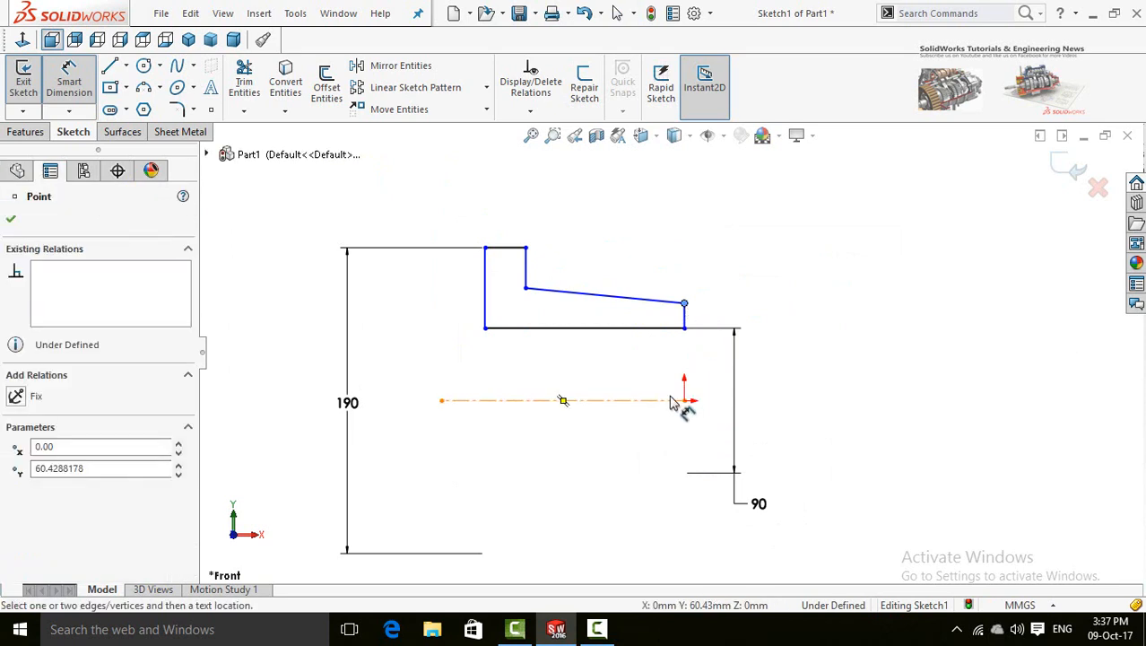
pyautogui.click(677, 400)
pyautogui.click(908, 468)
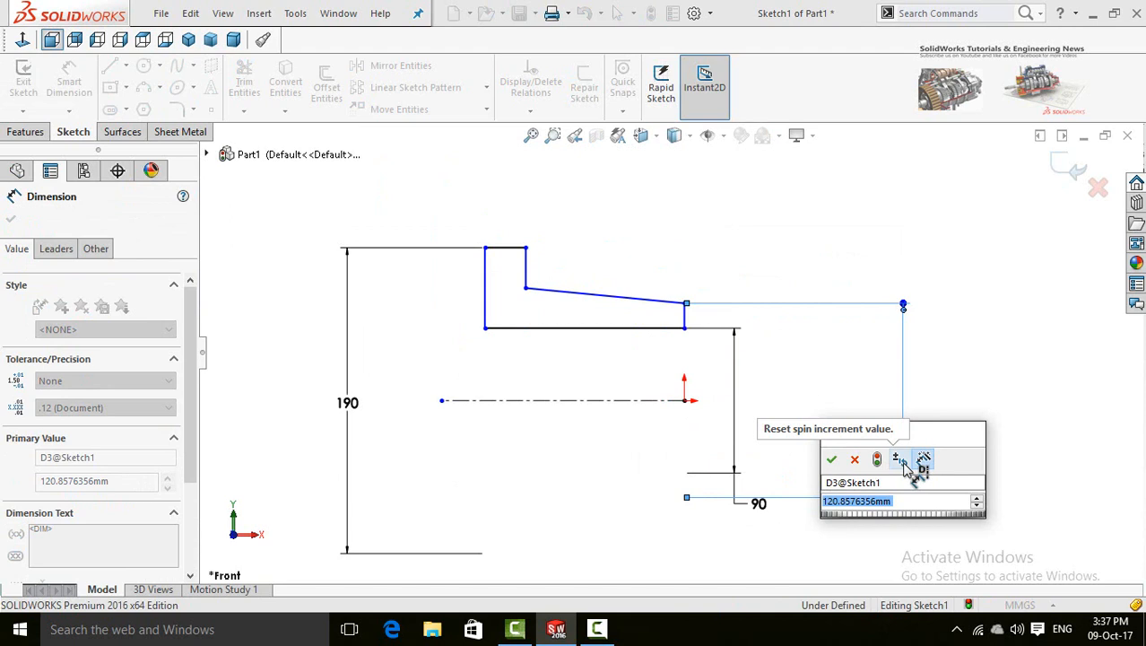
pyautogui.write('110')
pyautogui.press('Return')
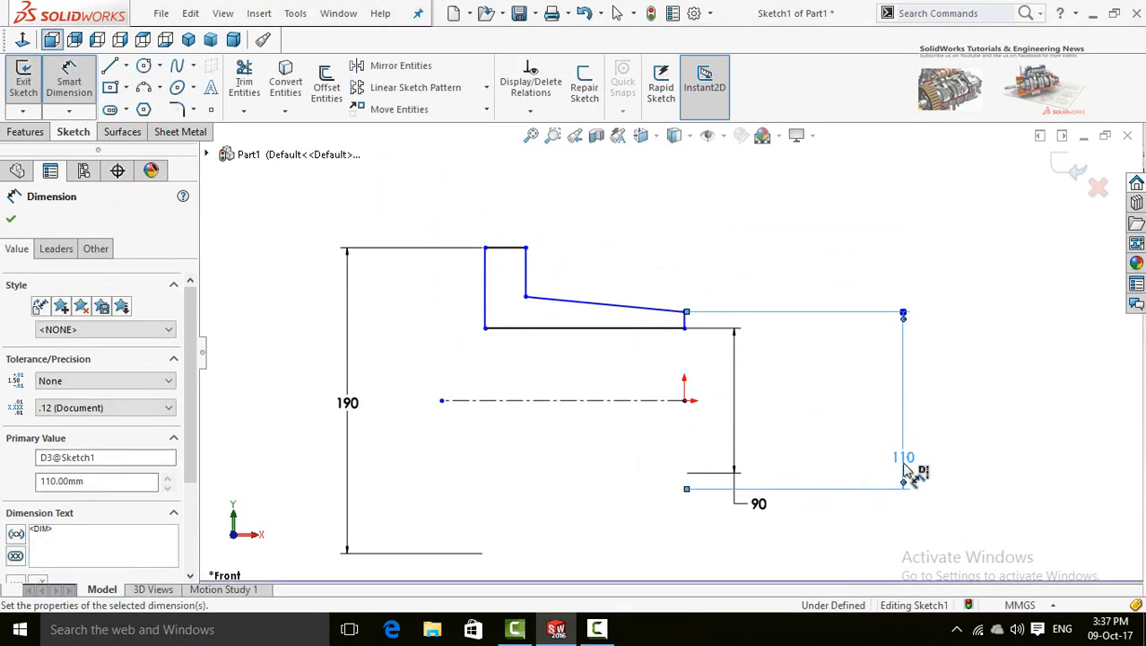
# Add a 115 mm diameter dimension from the corner where the sloping line meets the flange to the centerline
pyautogui.click(526, 297)
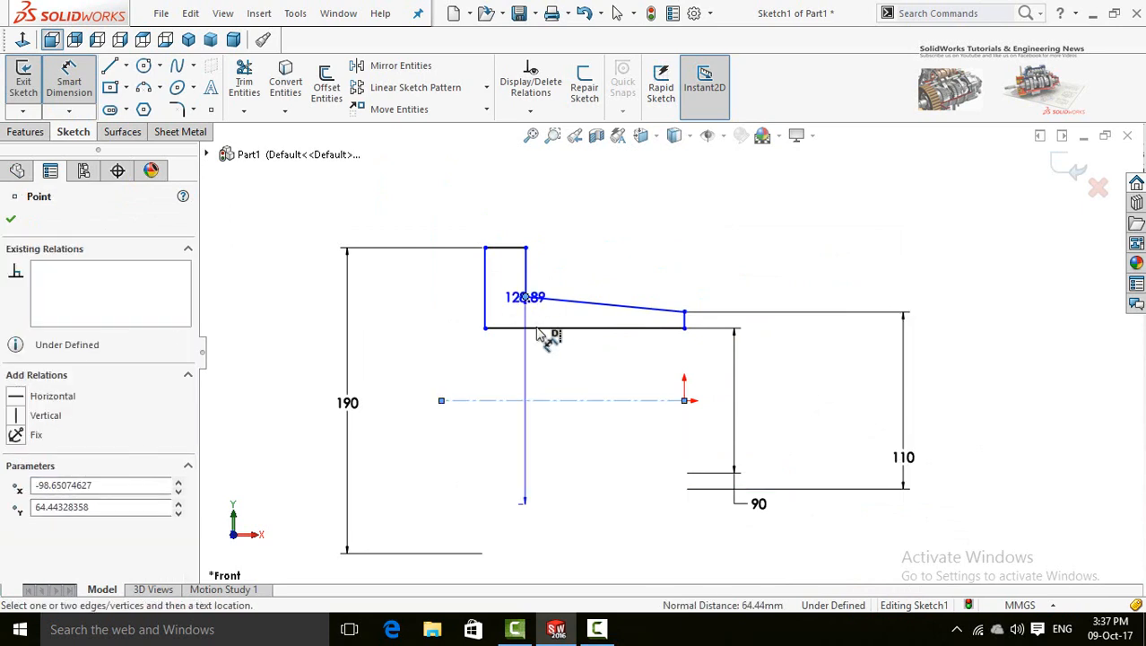
pyautogui.click(588, 438)
pyautogui.write('11')
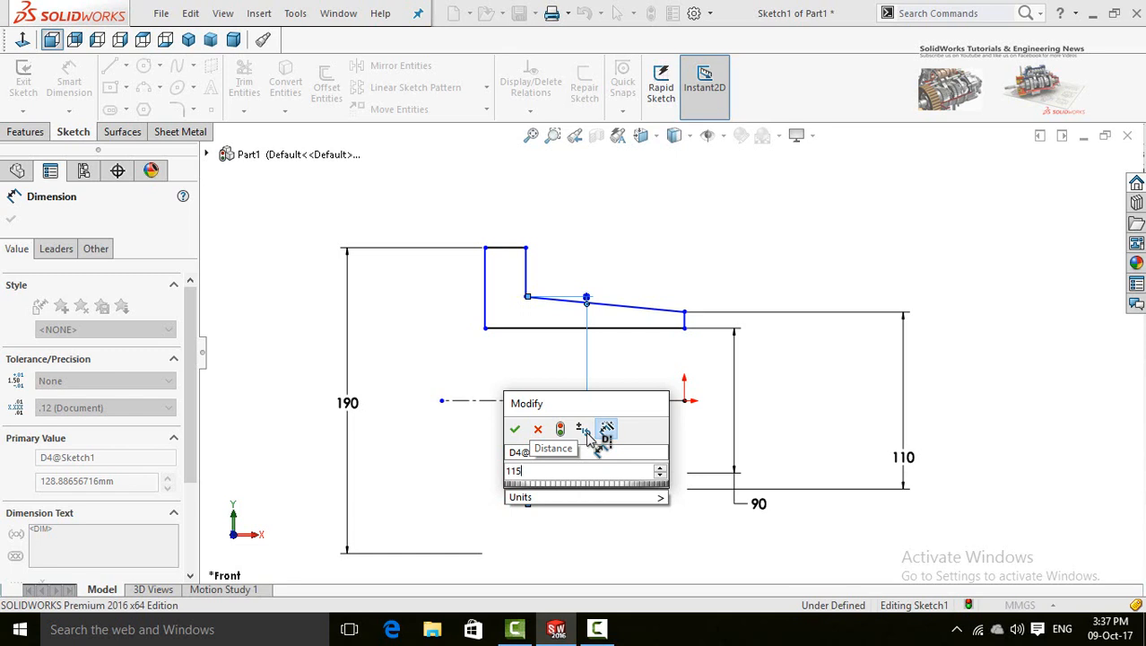
pyautogui.write('5')
pyautogui.press('Return')
# Dimension the profile's horizontal base line to a length of 75 mm
pyautogui.scroll(3, 623, 348)
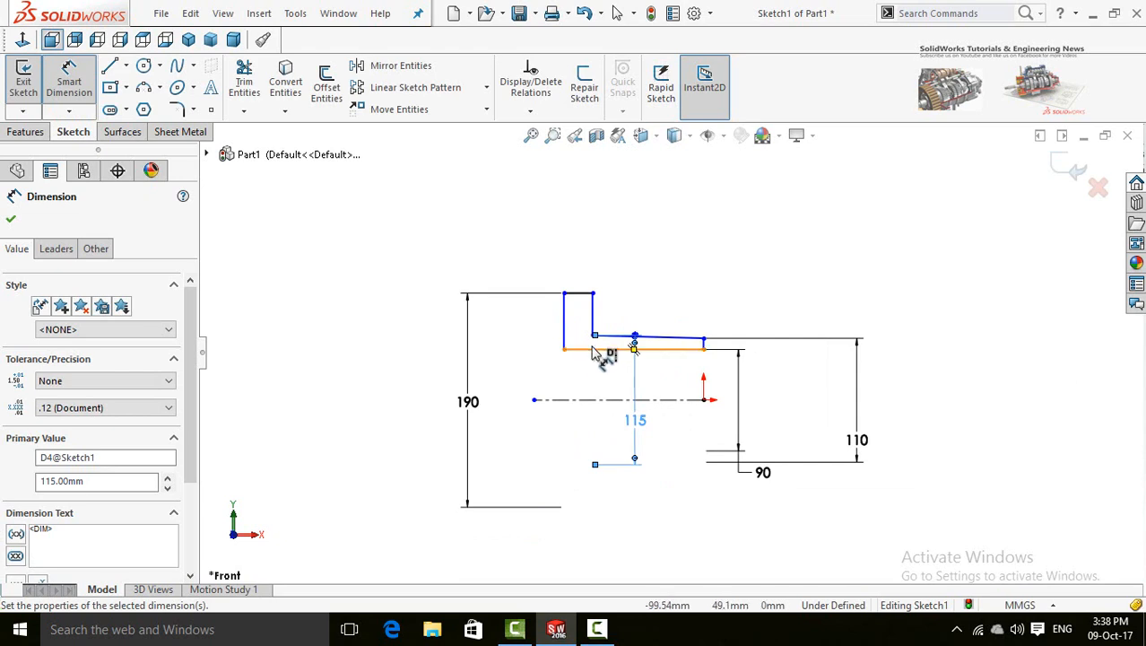
pyautogui.click(592, 349)
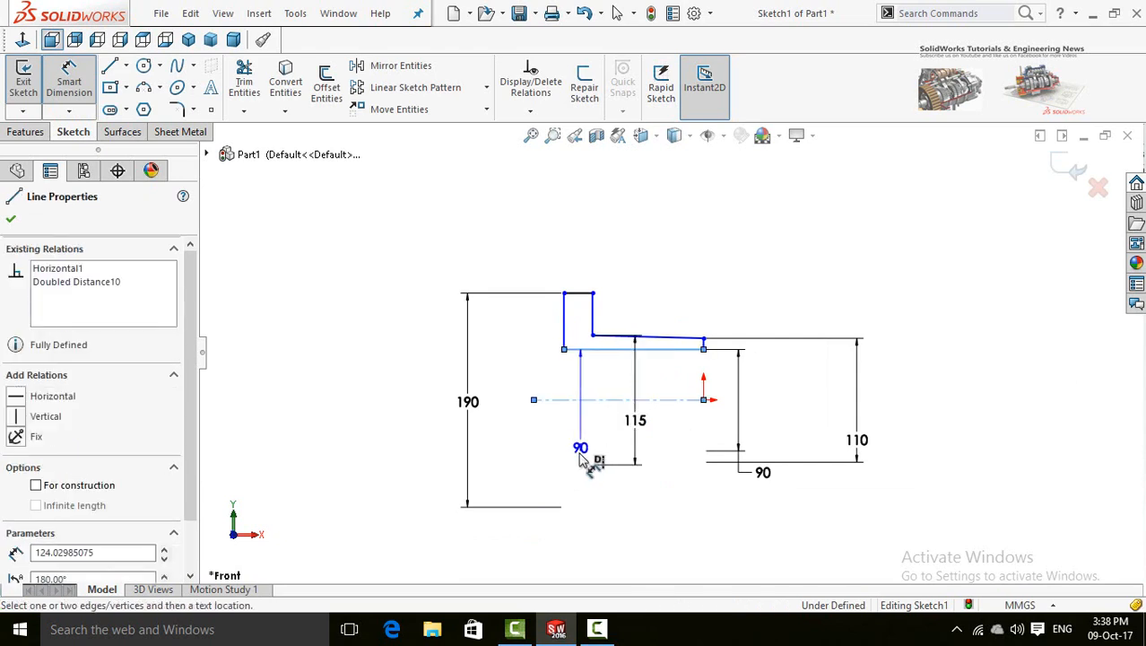
pyautogui.click(647, 399)
pyautogui.click(639, 225)
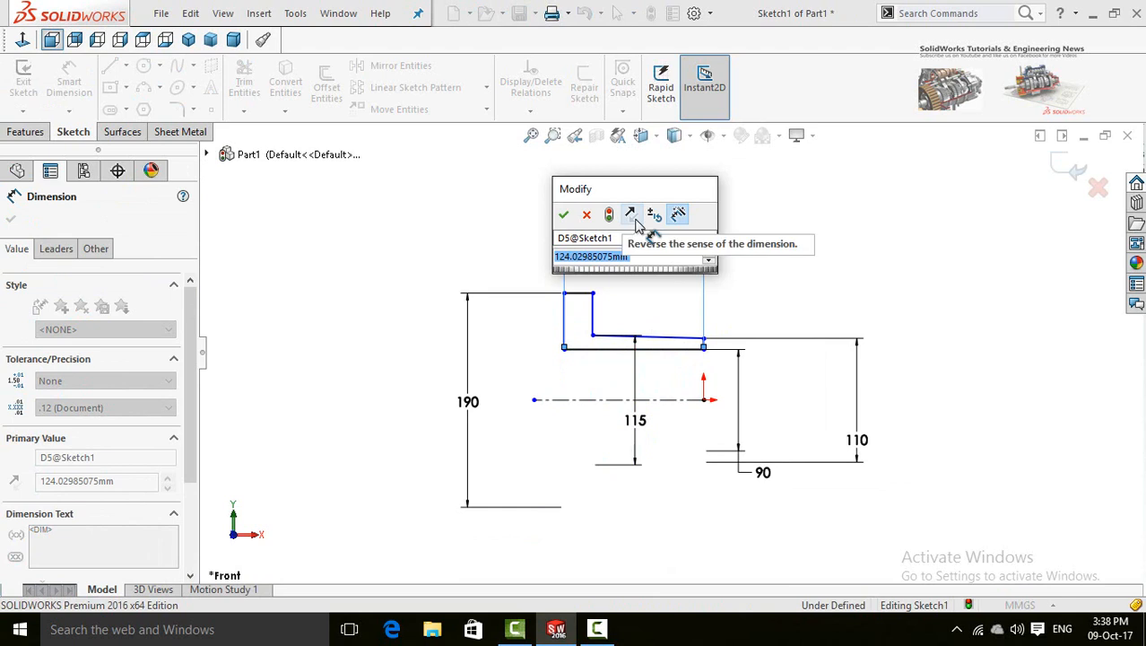
pyautogui.write('75')
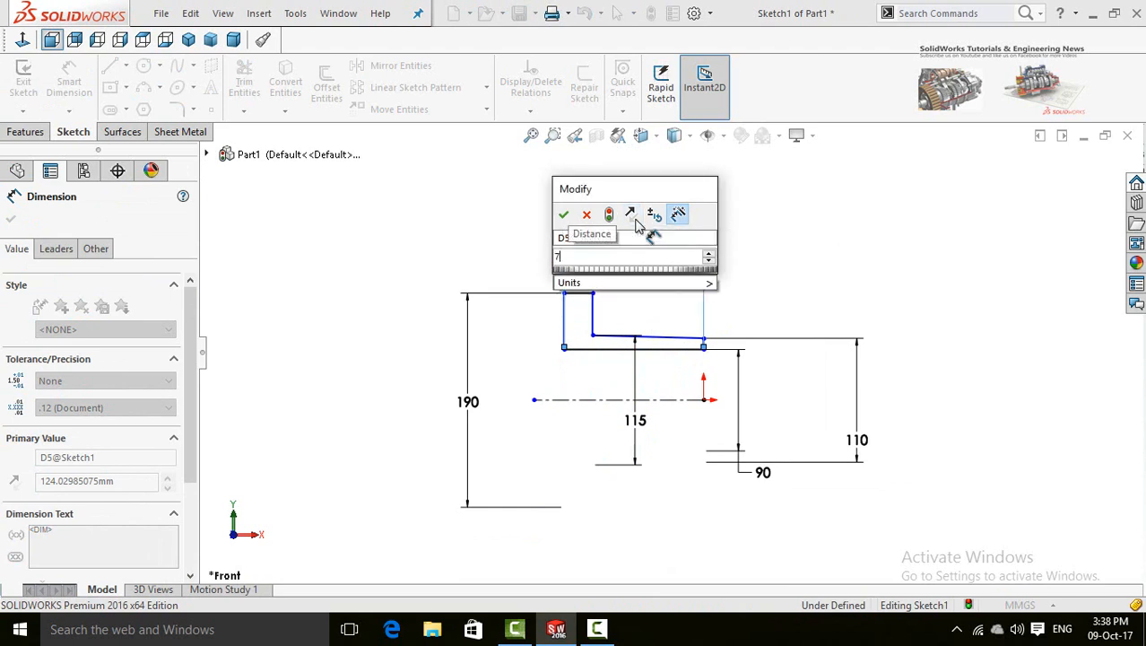
pyautogui.click(563, 213)
# Move the flange's misplaced short vertical line to the hub side of the long vertical line so the profile no longer crosses itself
pyautogui.scroll(-3, 591, 325)
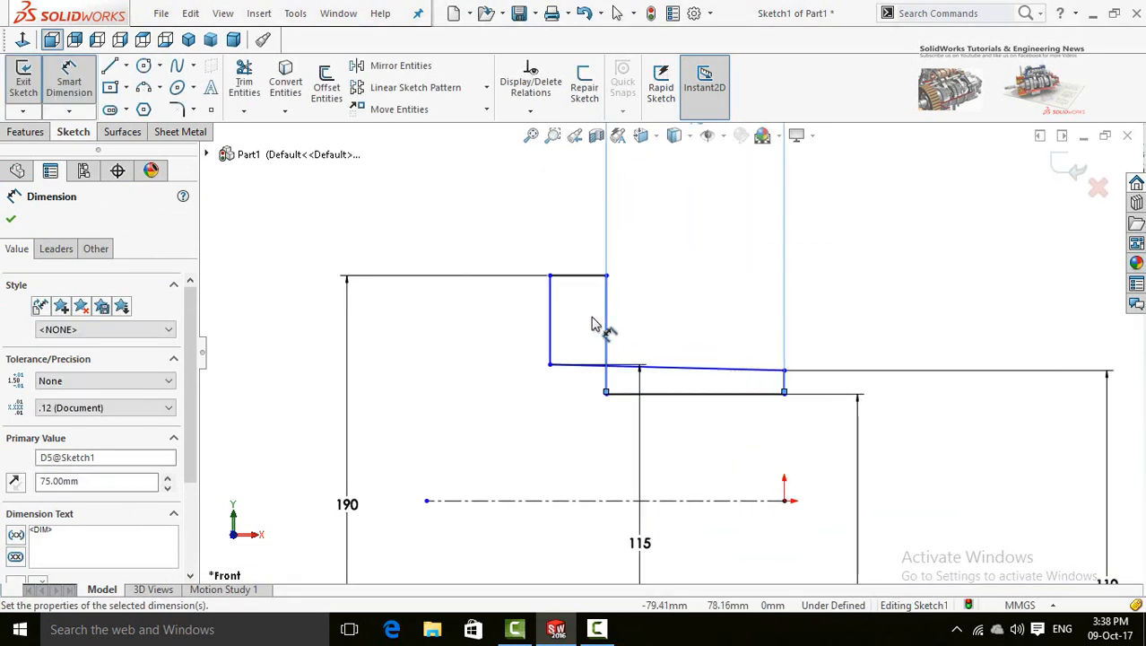
pyautogui.click(573, 277)
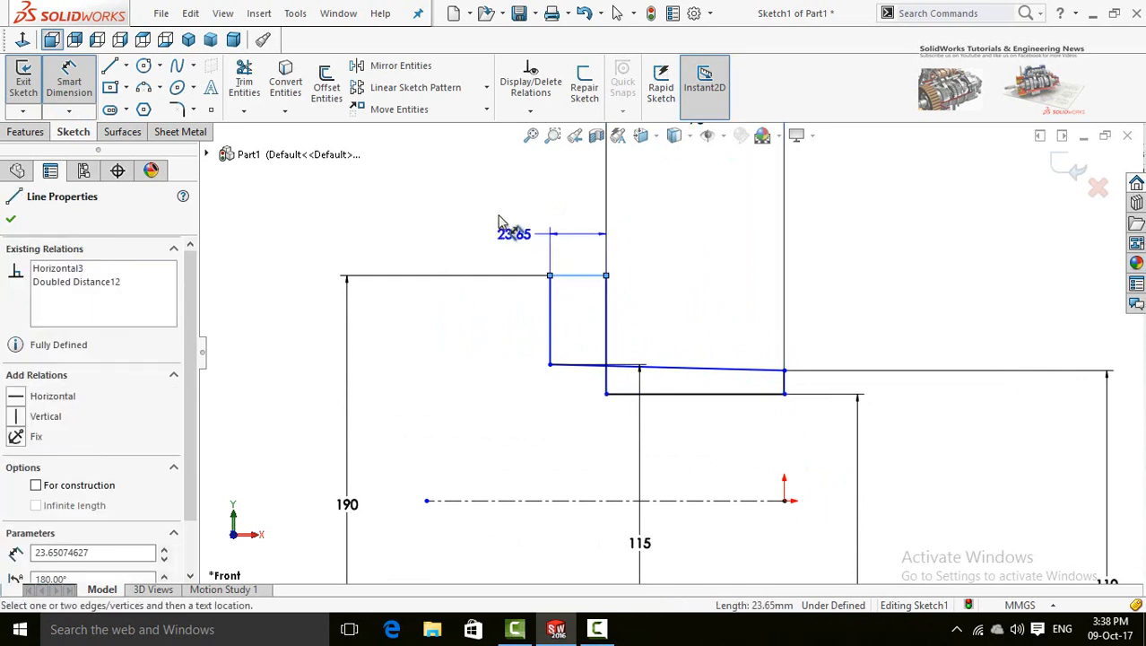
pyautogui.press('Escape')
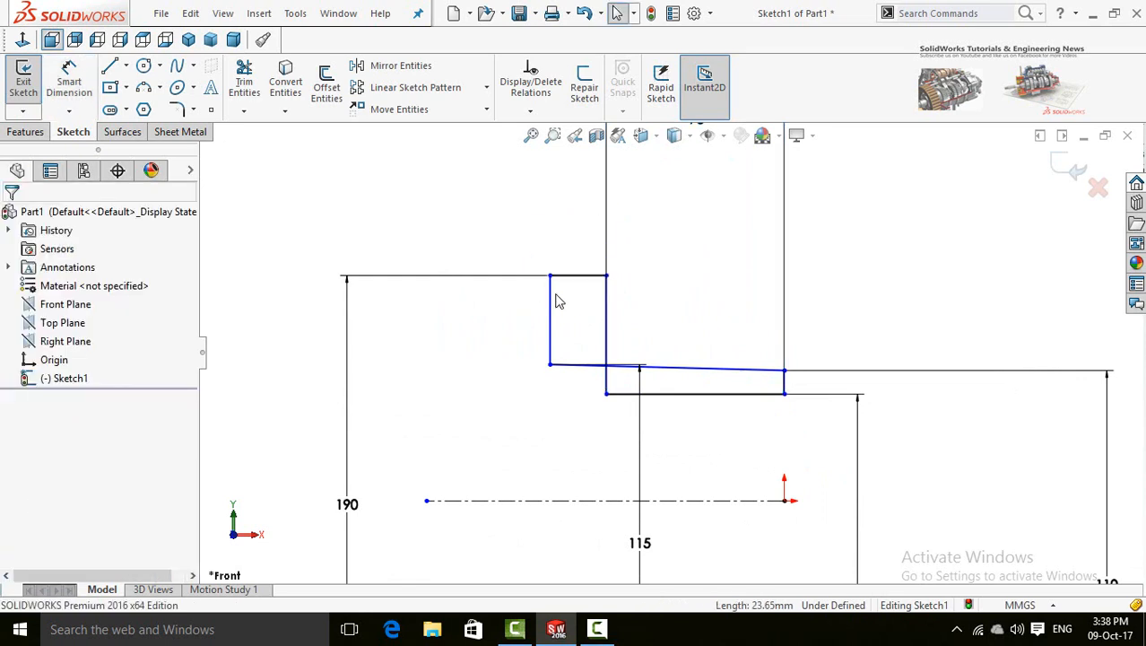
pyautogui.moveTo(557, 300); pyautogui.dragTo(642, 311)
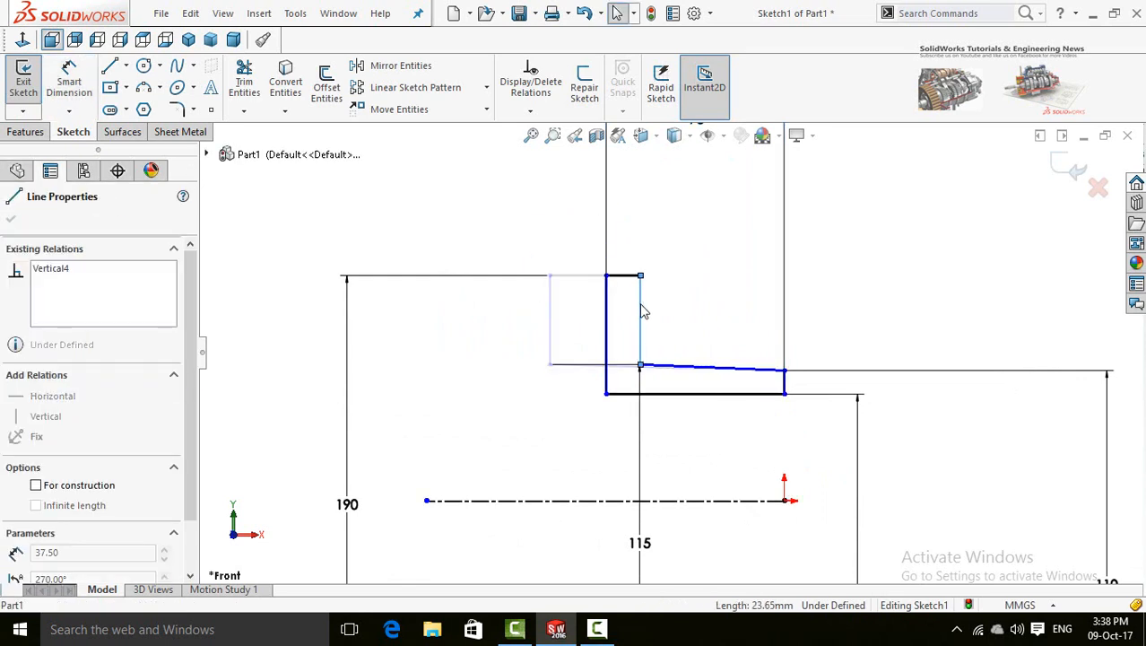
pyautogui.click(485, 350)
# Dimension the flange's short horizontal top line to a width of 25 mm
pyautogui.moveTo(556, 406); pyautogui.dragTo(545, 217, button='right')
pyautogui.scroll(1, 669, 278)
pyautogui.scroll(1, 669, 284)
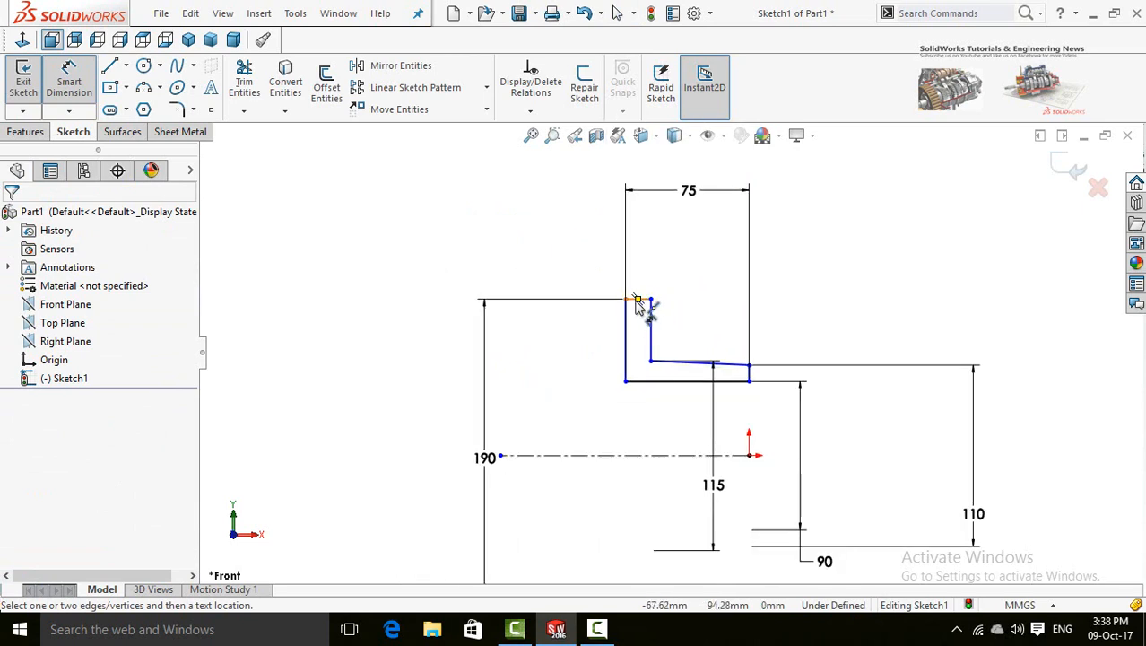
pyautogui.click(638, 300)
pyautogui.click(512, 254)
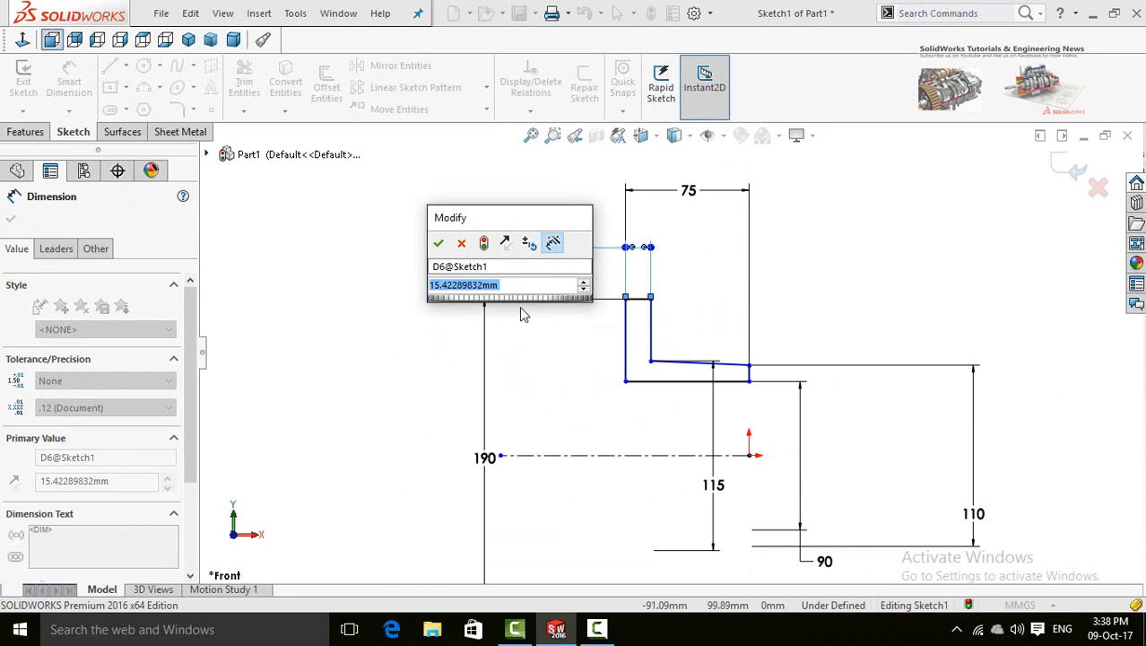
pyautogui.write('26')
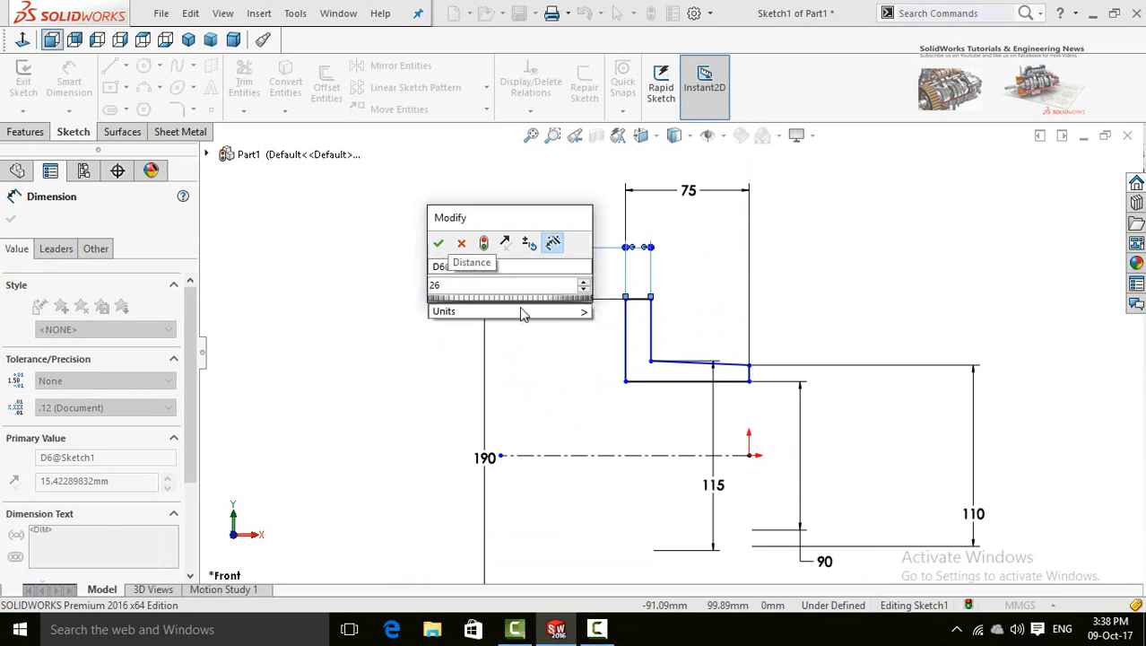
pyautogui.press('BackSpace')
pyautogui.write('5')
pyautogui.press('Return')
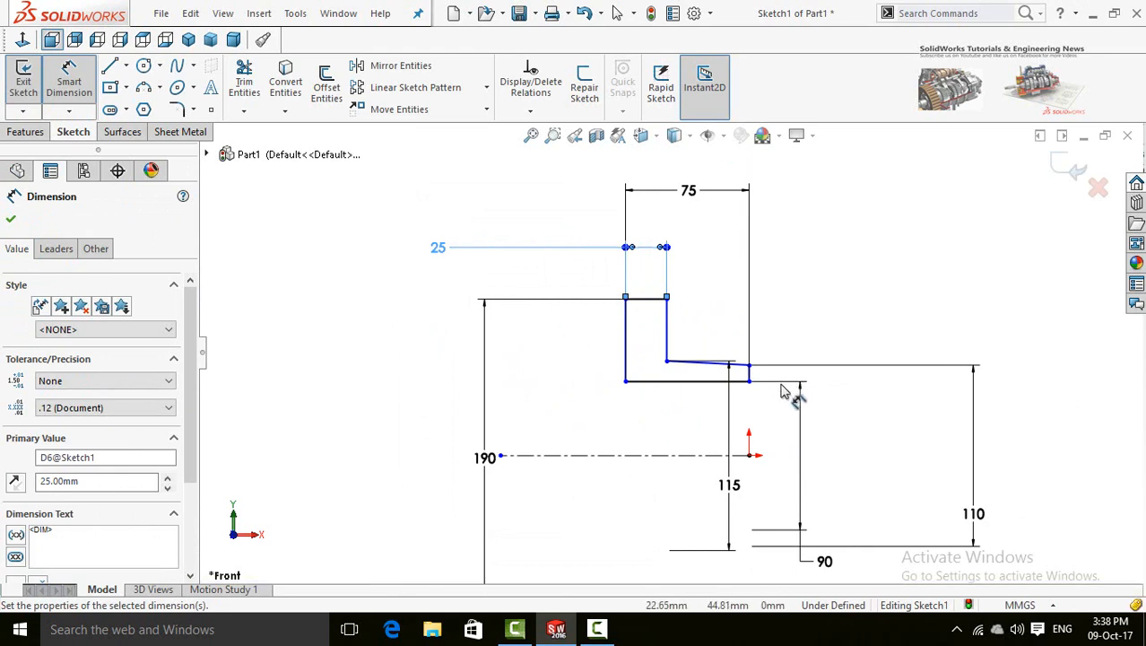
# Add a Vertical relation between the origin and the base line's endpoint above it
pyautogui.scroll(2, 782, 393)
pyautogui.scroll(-4, 756, 398)
pyautogui.click(608, 394)
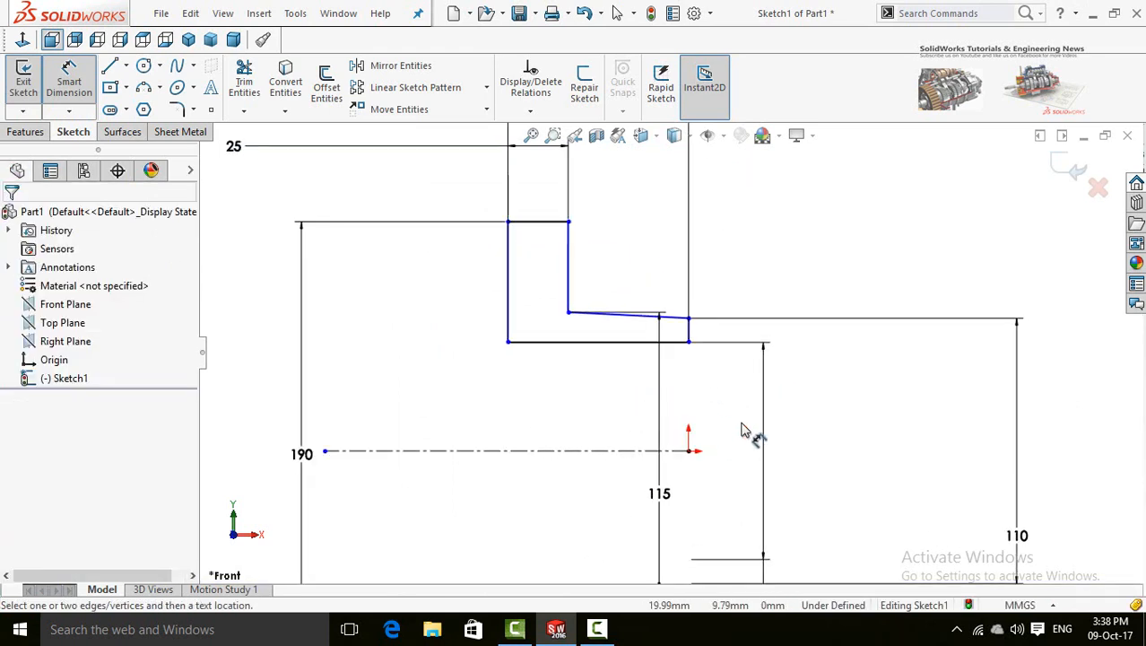
pyautogui.click(689, 343)
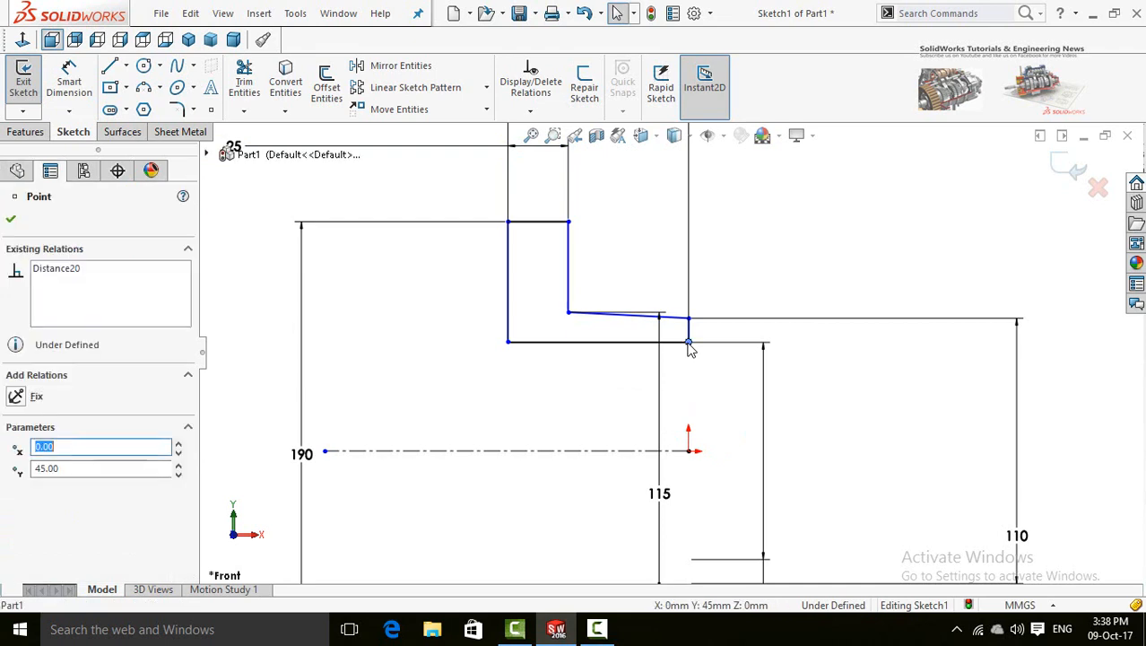
pyautogui.keyDown('ctrl'); pyautogui.click(689, 452); pyautogui.keyUp('ctrl')
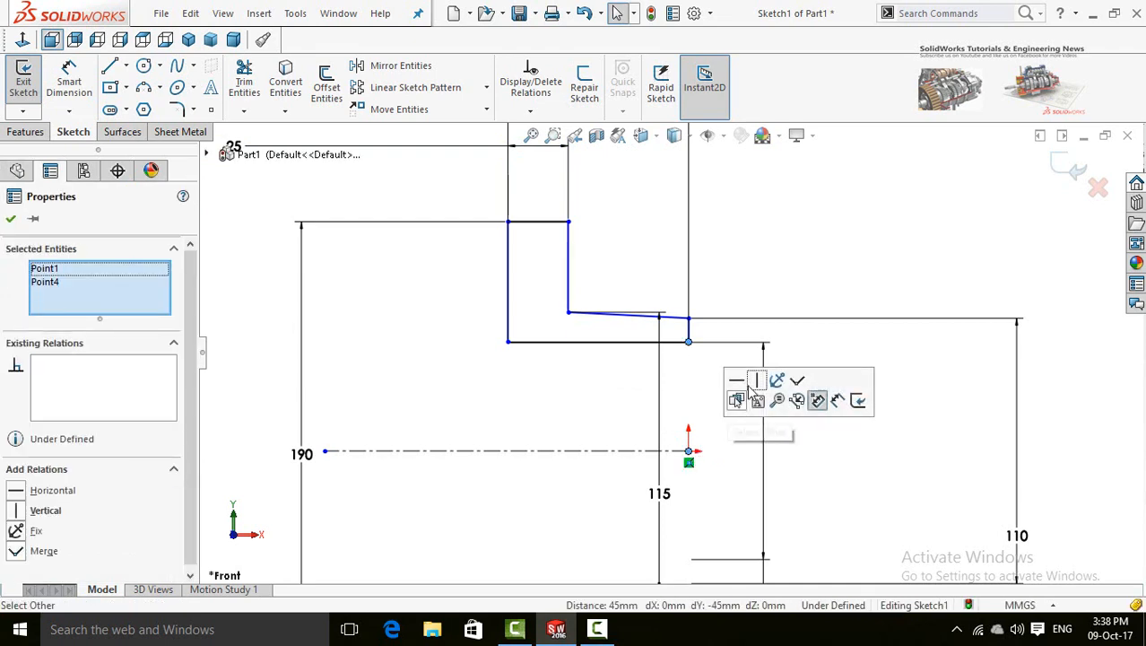
pyautogui.click(757, 382)
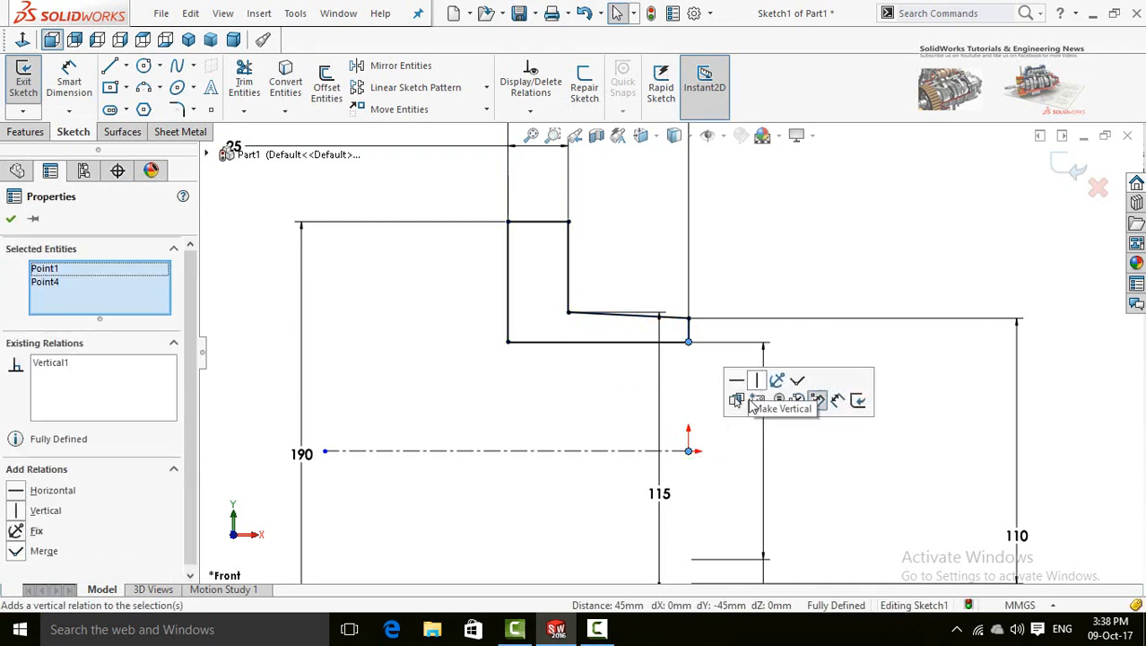
pyautogui.click(823, 512)
pyautogui.scroll(2, 635, 353)
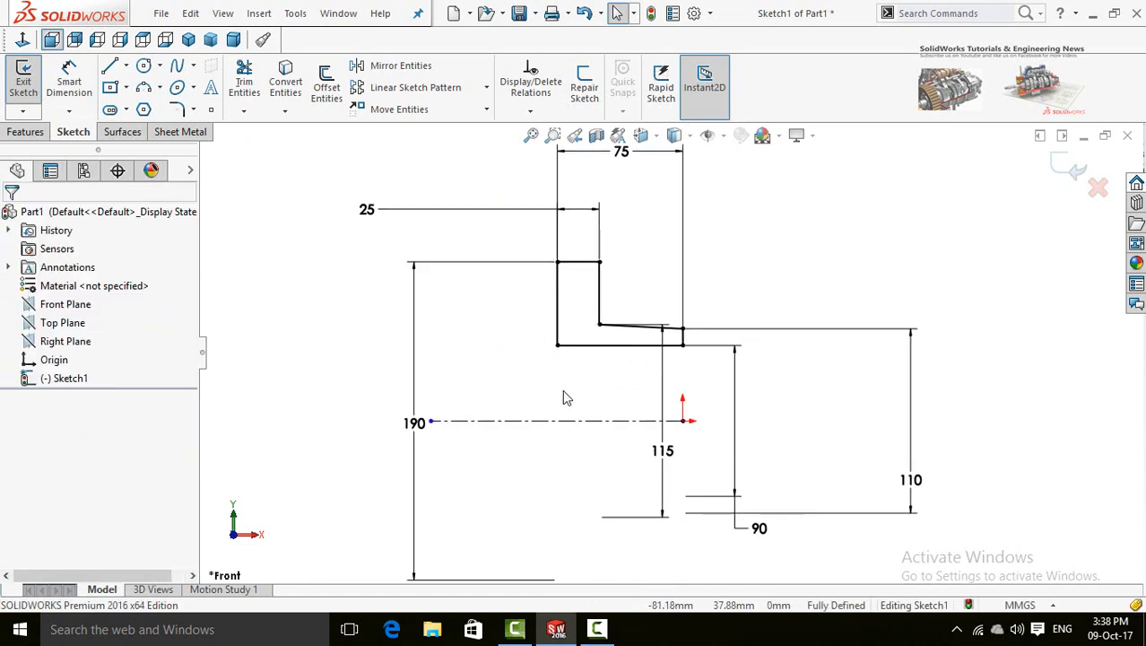
pyautogui.scroll(1, 498, 351)
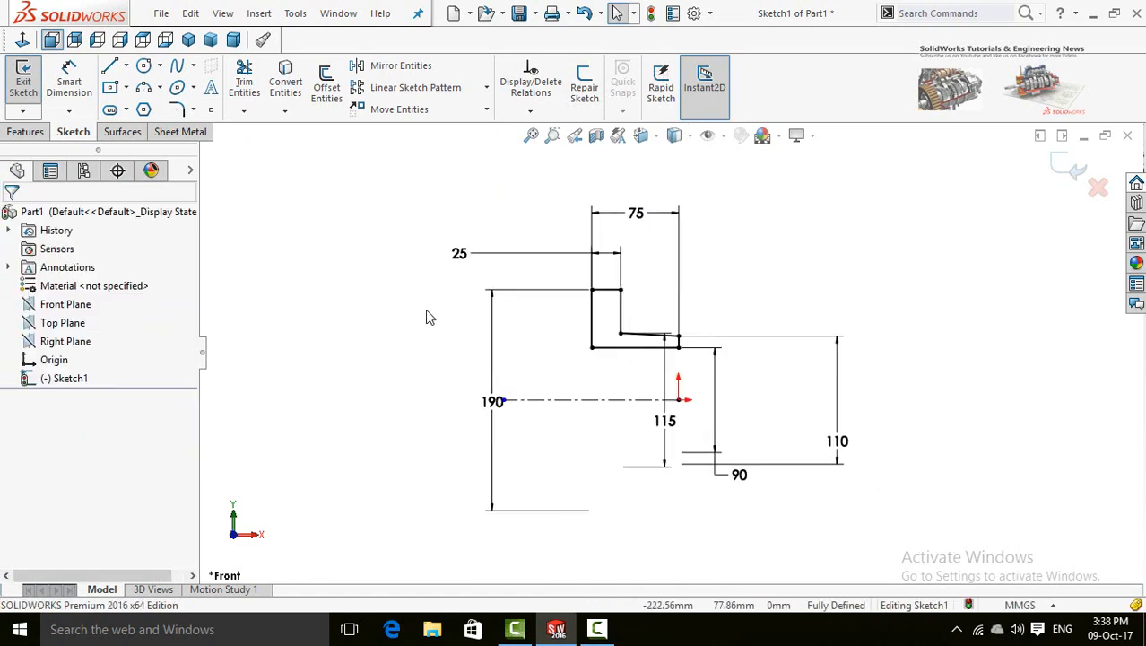
# Revolve the profile 360 degrees around the centerline with the Revolved Boss/Base feature
pyautogui.moveTo(447, 313); pyautogui.dragTo(373, 284, button='middle')
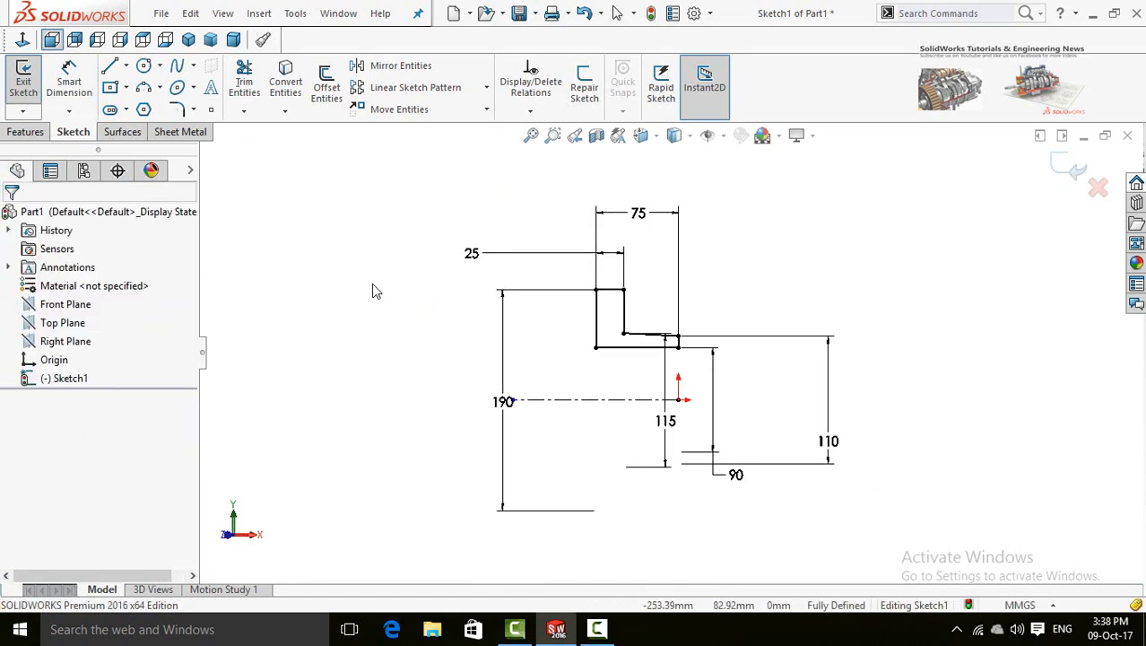
pyautogui.click(25, 131)
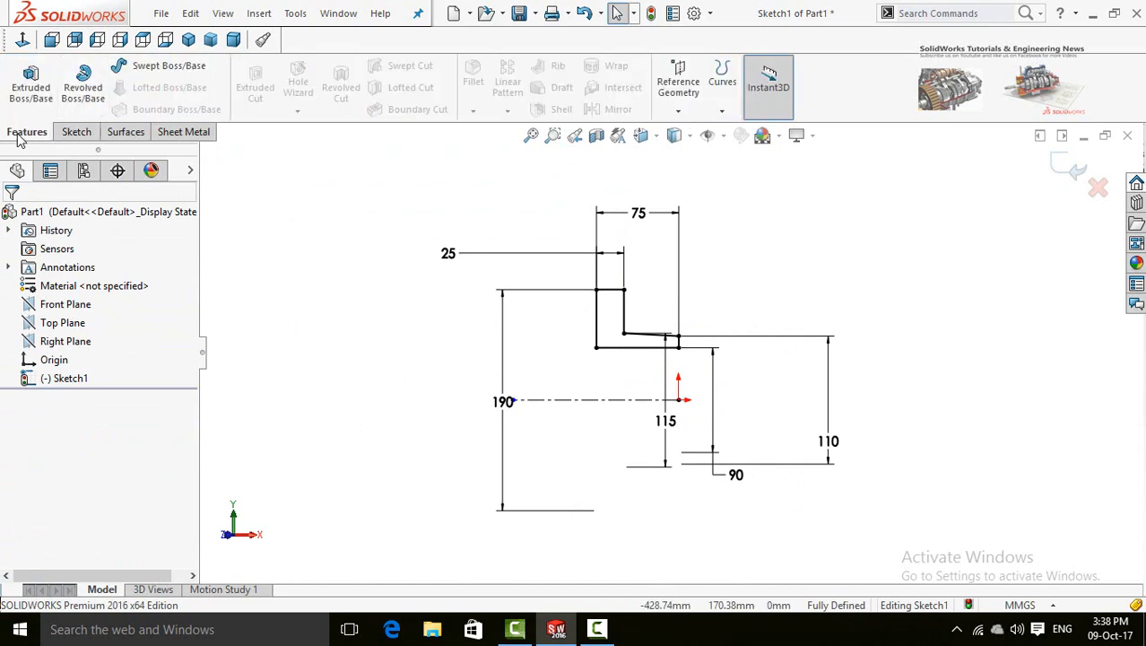
pyautogui.click(82, 85)
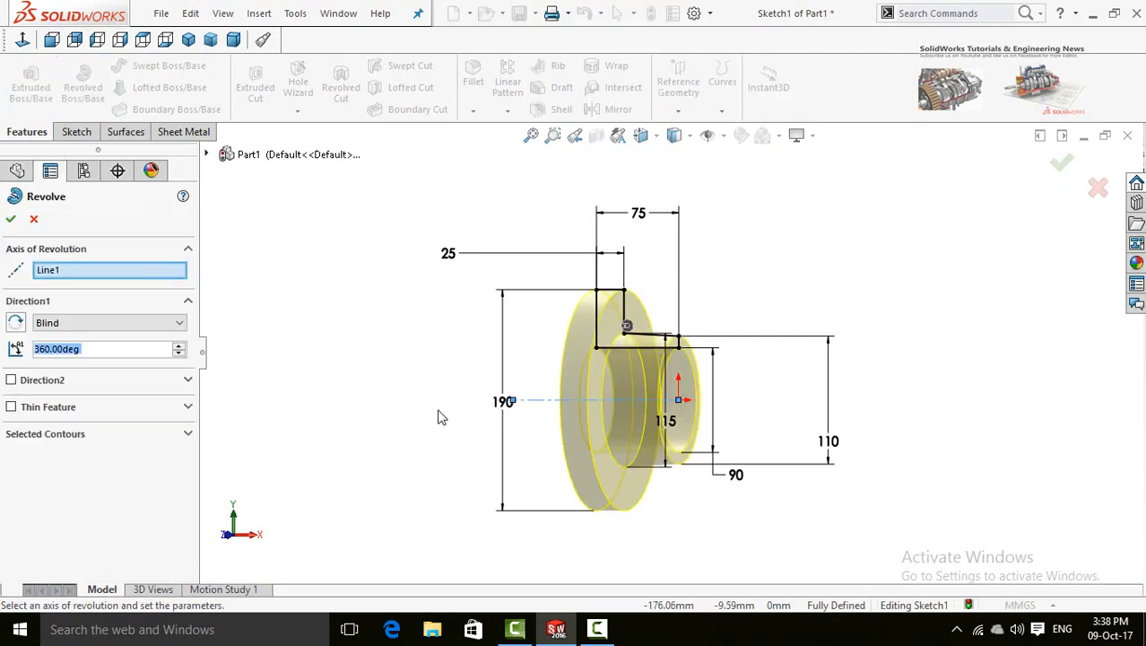
pyautogui.moveTo(439, 391); pyautogui.dragTo(532, 368, button='middle')
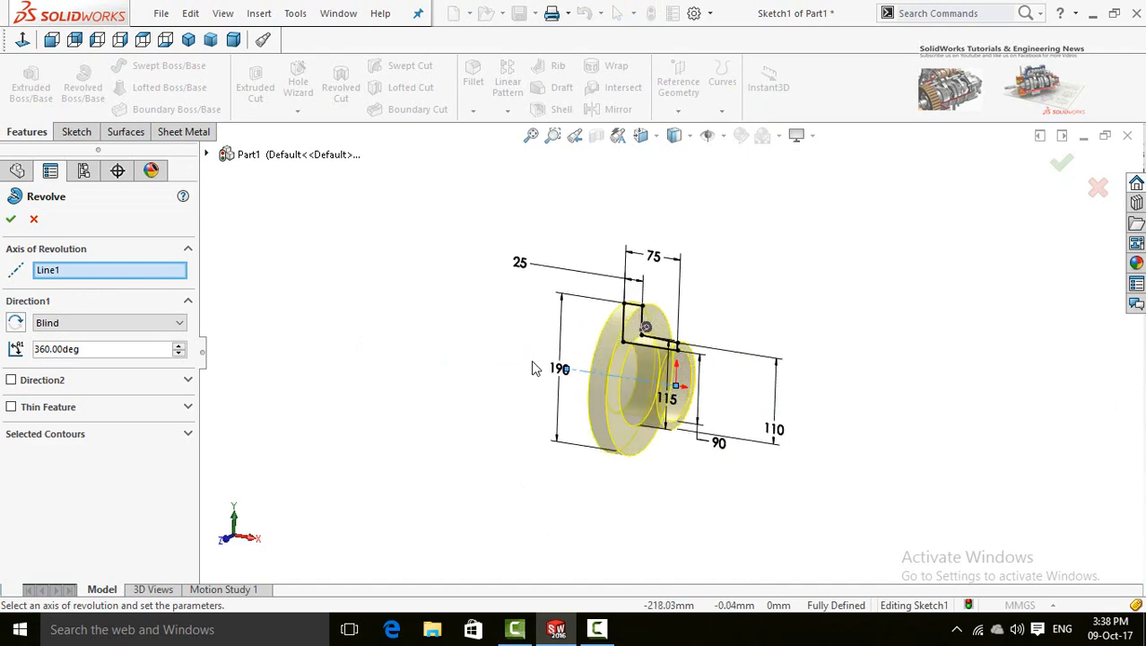
pyautogui.click(9, 221)
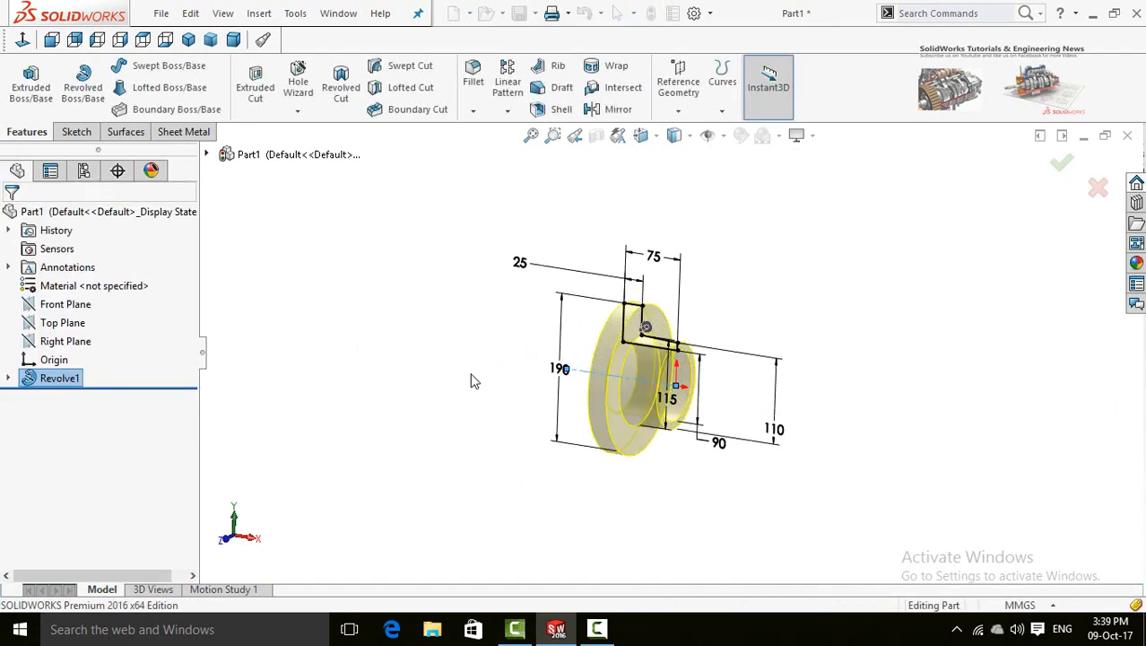
# Start a new sketch on the flange's flat ring face on the hub side
pyautogui.moveTo(542, 402); pyautogui.dragTo(436, 400, button='middle')
pyautogui.scroll(-3, 655, 323)
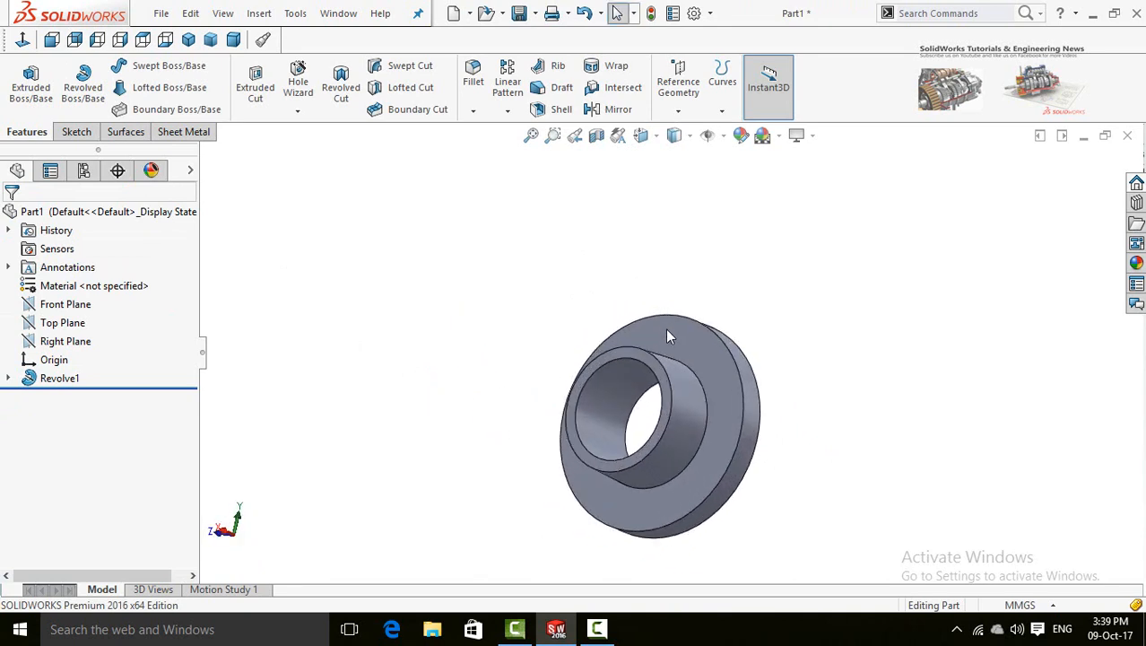
pyautogui.click(666, 330)
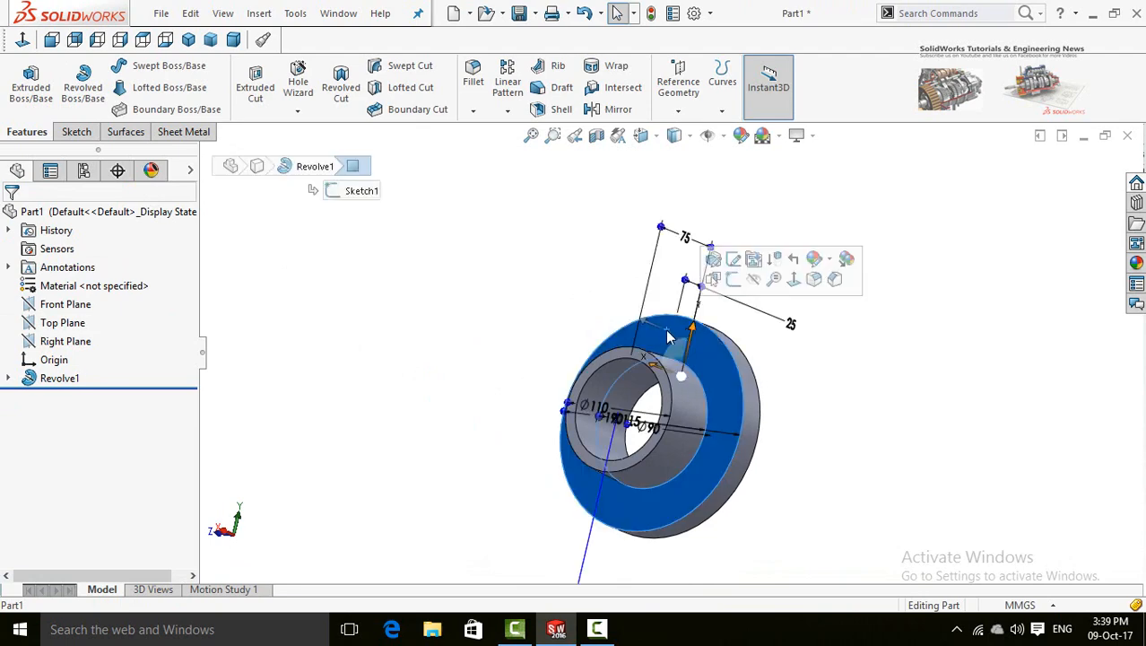
pyautogui.click(734, 280)
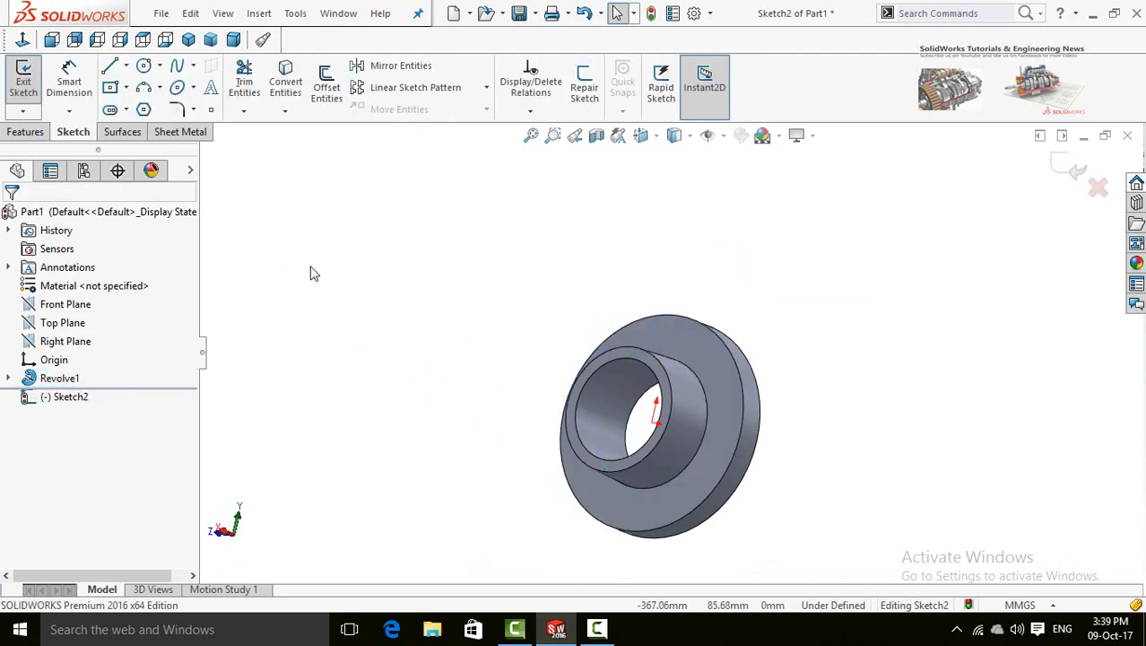
pyautogui.click(23, 40)
pyautogui.scroll(2, 255, 268)
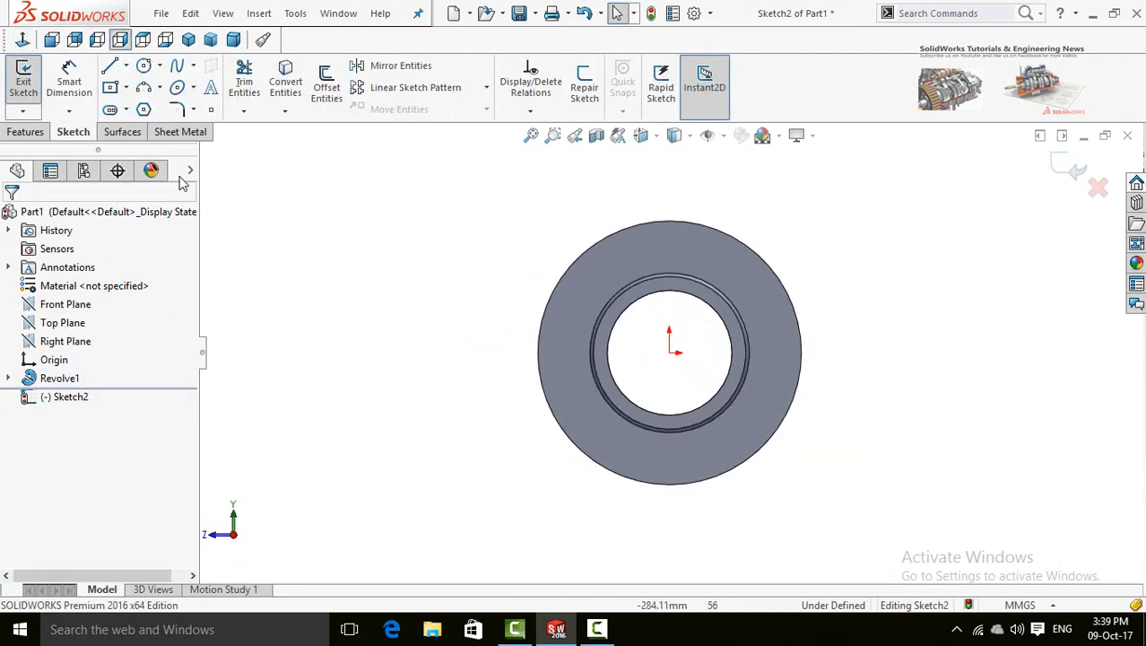
# Sketch a construction circle about 160 mm in diameter, centered on the origin, between the hub and the flange's outer edge
pyautogui.click(144, 66)
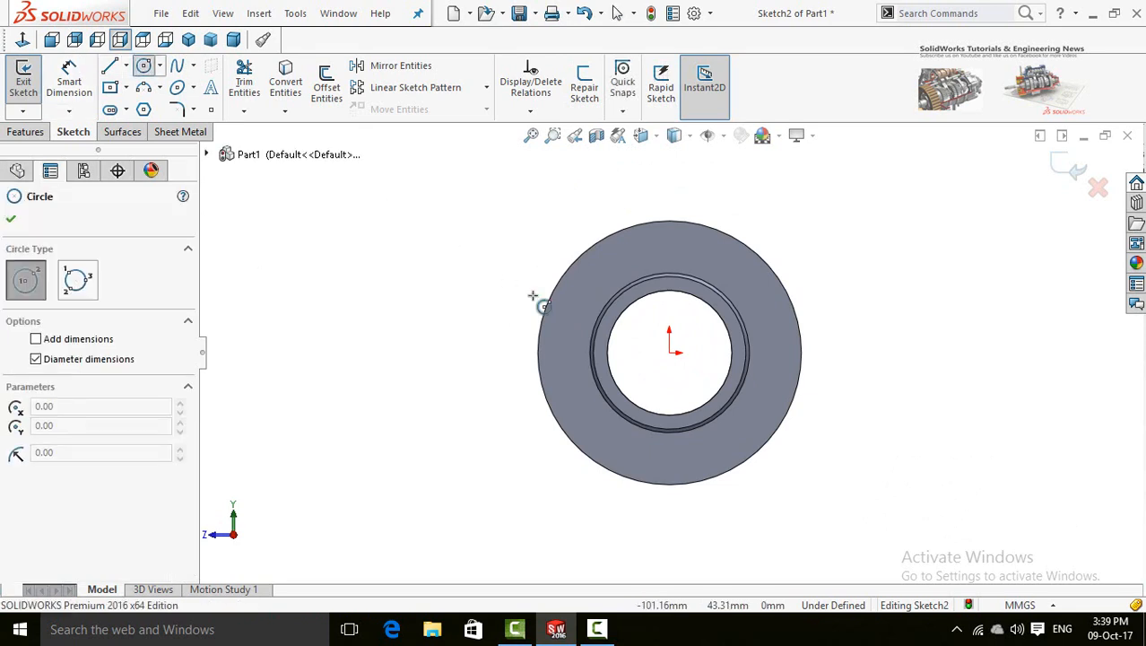
pyautogui.click(669, 353)
pyautogui.click(697, 251)
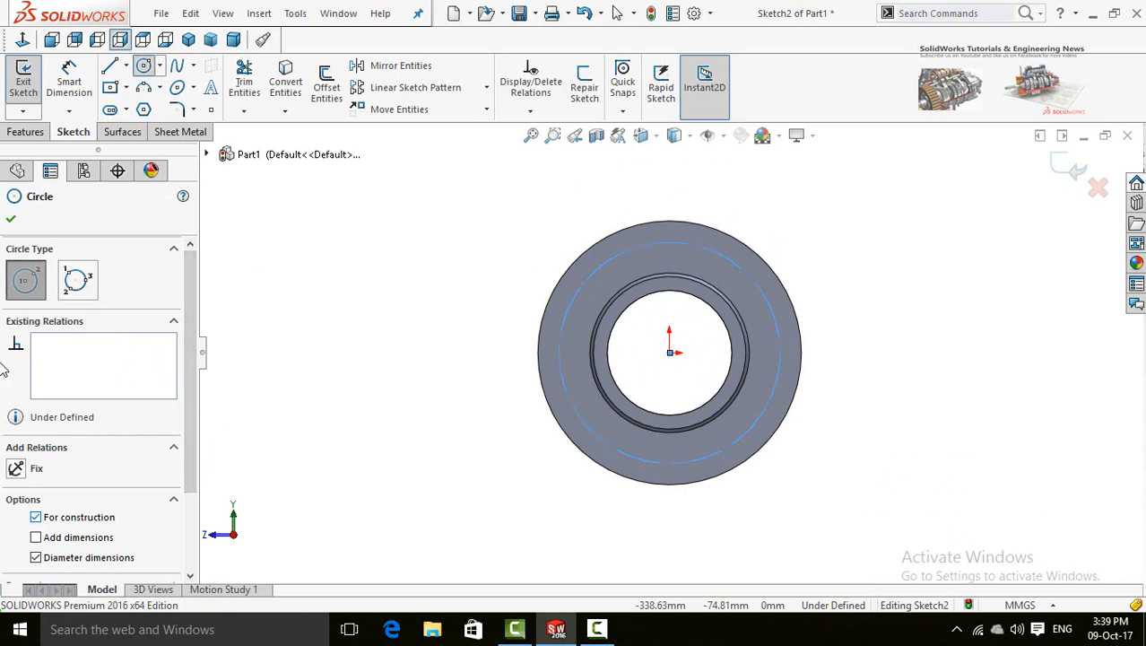
pyautogui.click(12, 221)
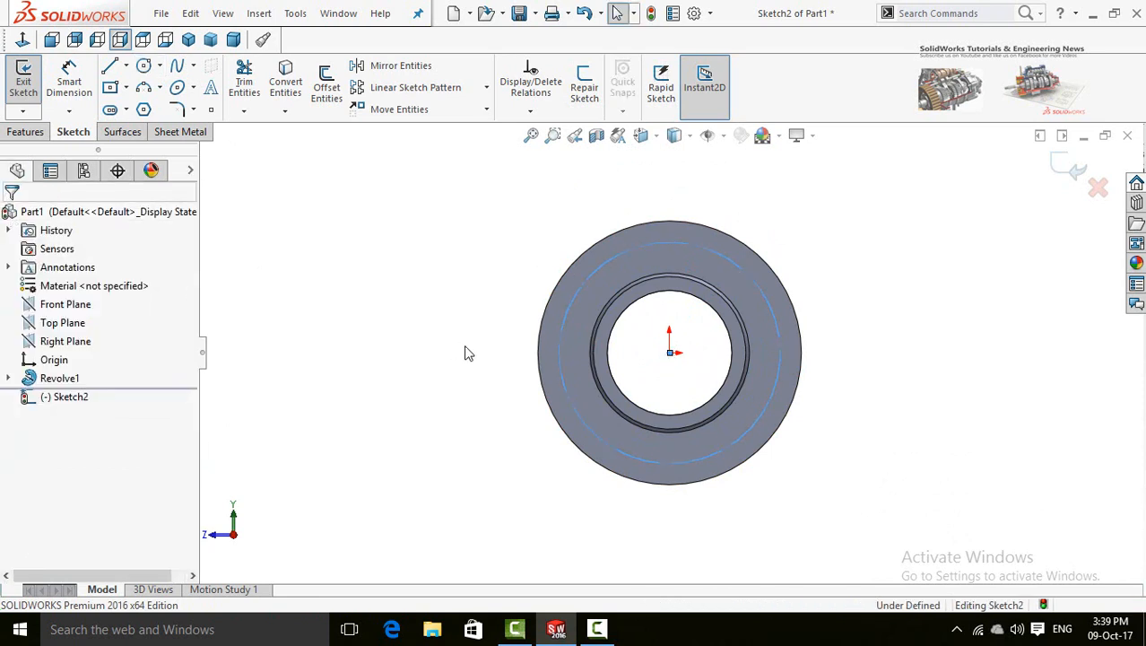
# Sketch a circle about 18 mm in diameter centered on the construction circle, straight above the origin
pyautogui.moveTo(408, 329); pyautogui.dragTo(411, 273, button='right')
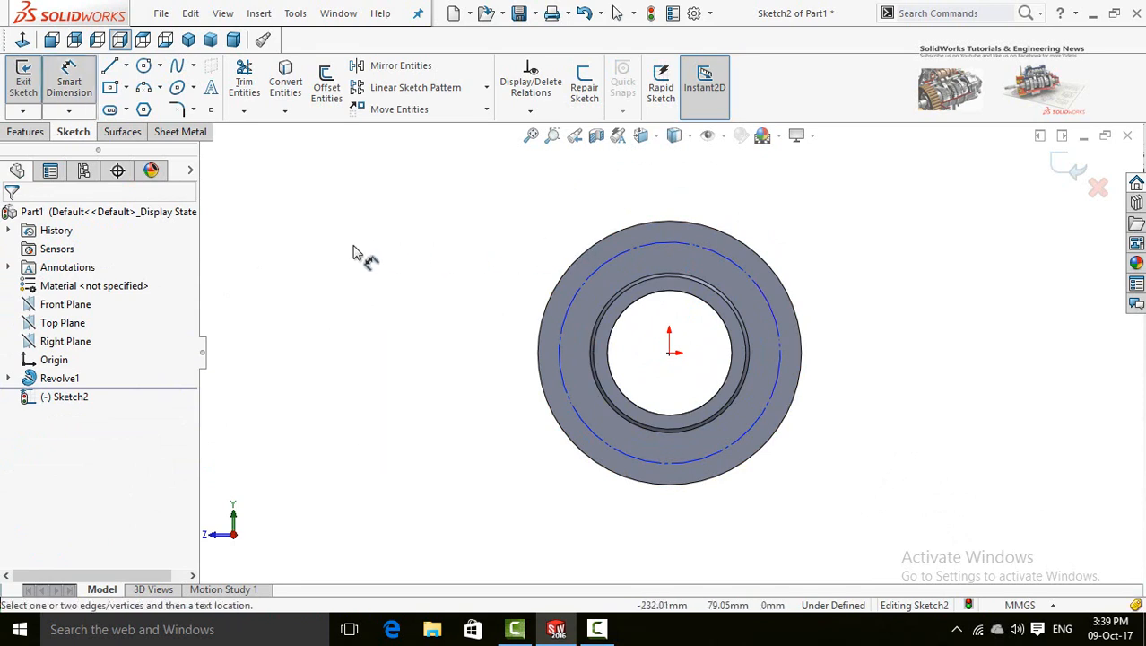
pyautogui.click(144, 66)
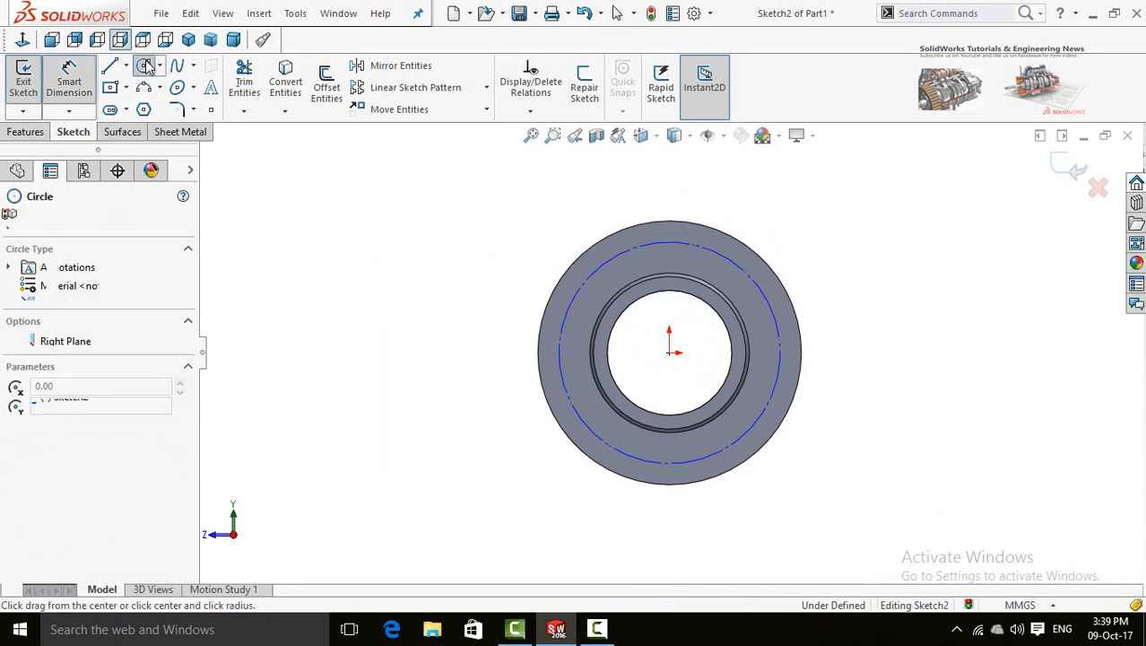
pyautogui.click(671, 243)
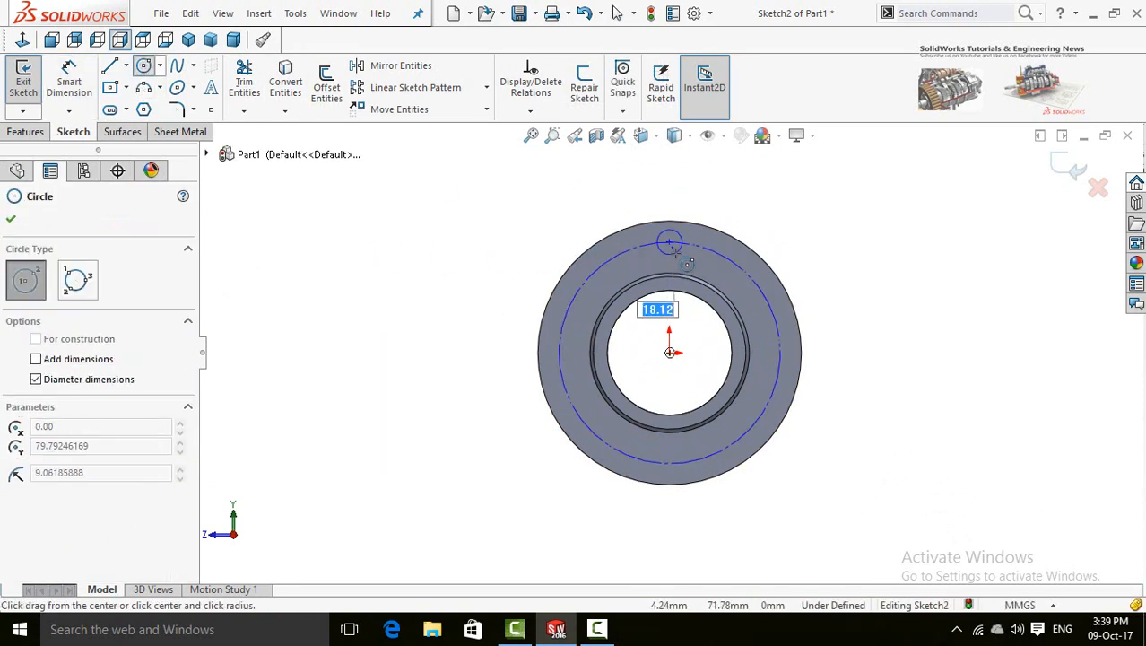
pyautogui.click(679, 252)
# Dimension the small circle on the flange to a diameter of 17.5 mm
pyautogui.moveTo(468, 340); pyautogui.dragTo(470, 260, button='right')
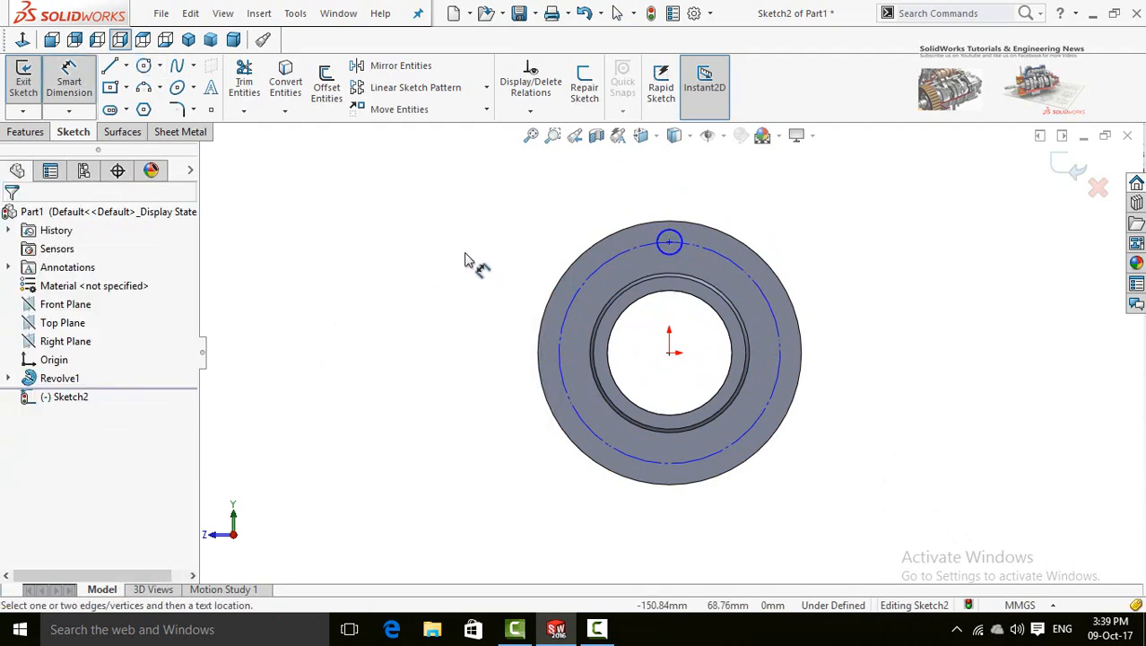
pyautogui.scroll(-3, 678, 262)
pyautogui.click(682, 268)
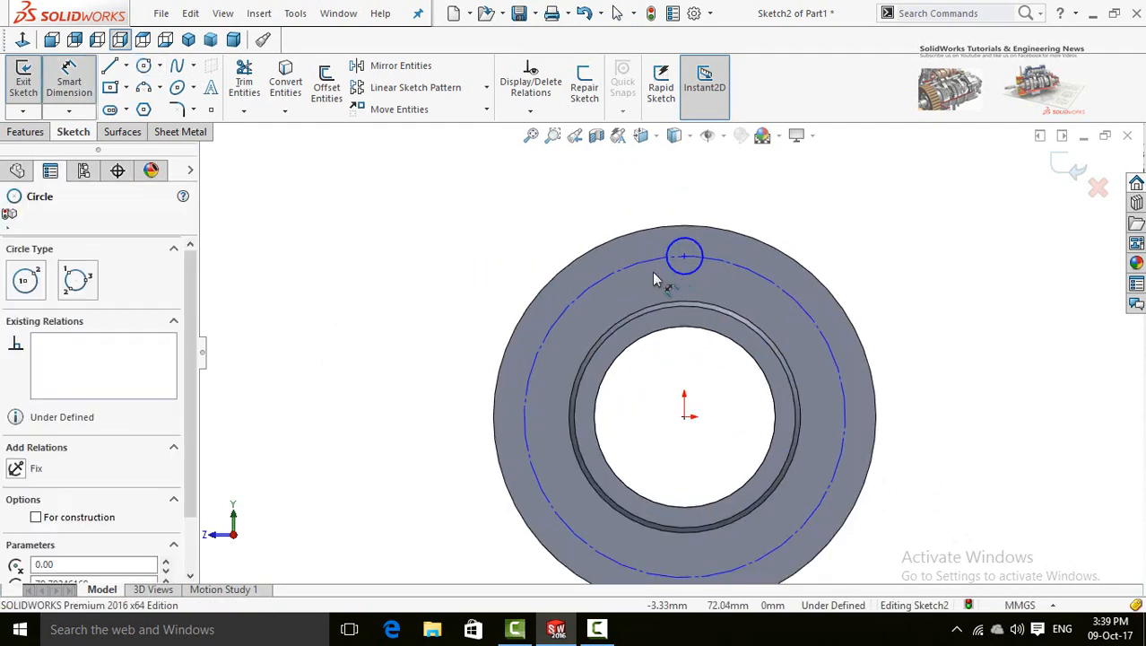
pyautogui.click(504, 199)
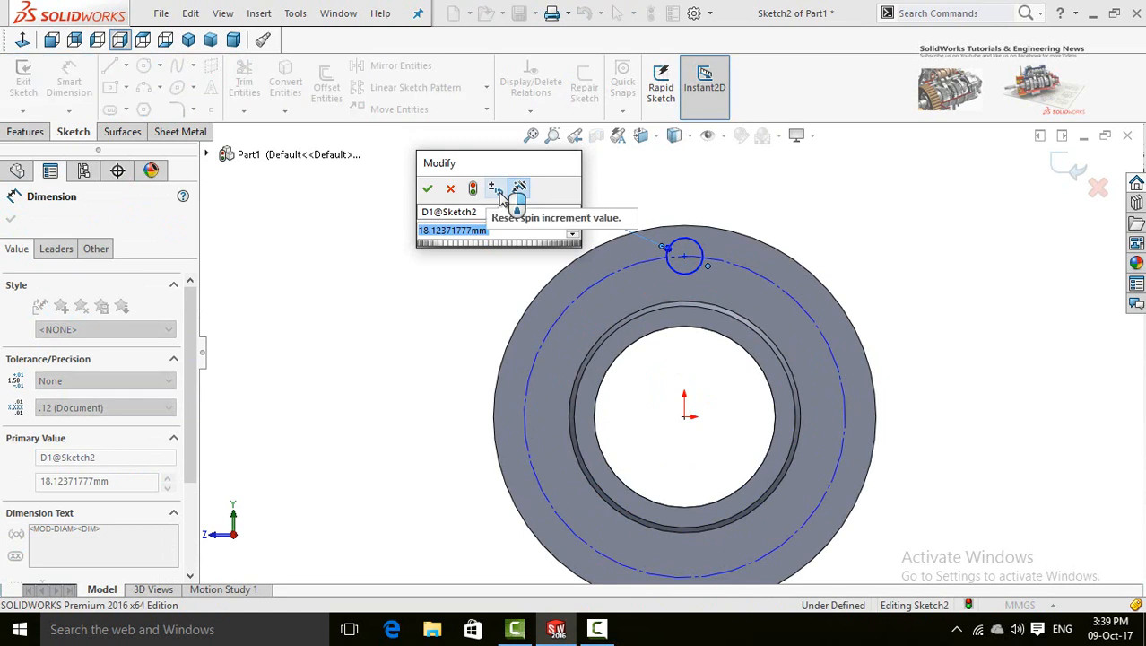
pyautogui.write('17')
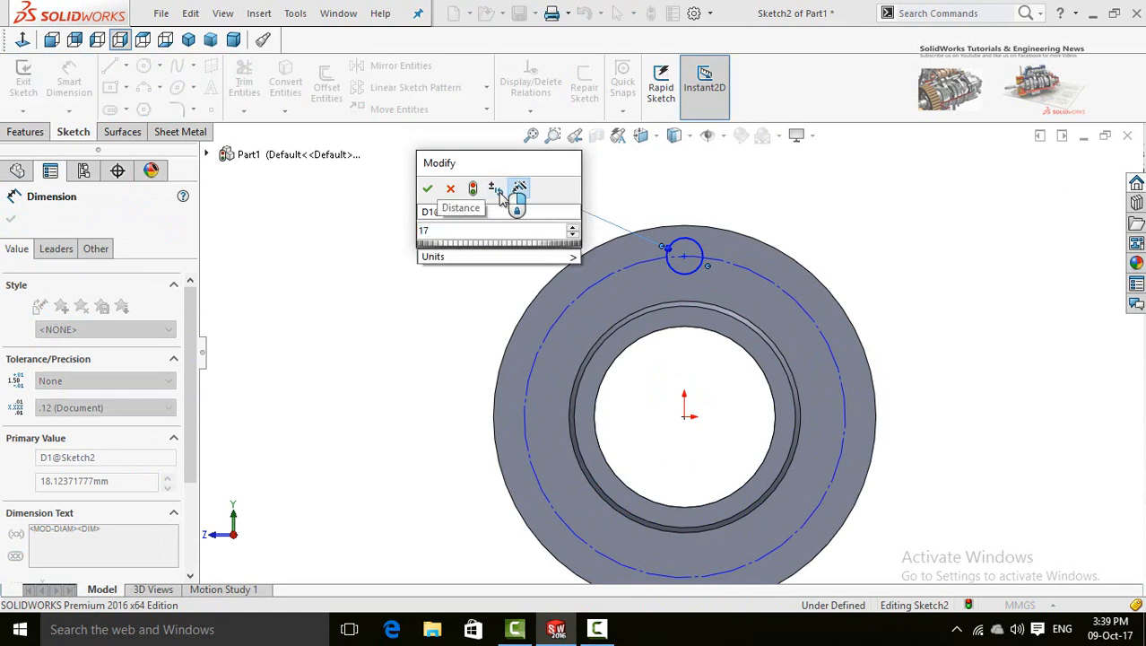
pyautogui.write('.5')
pyautogui.press('Return')
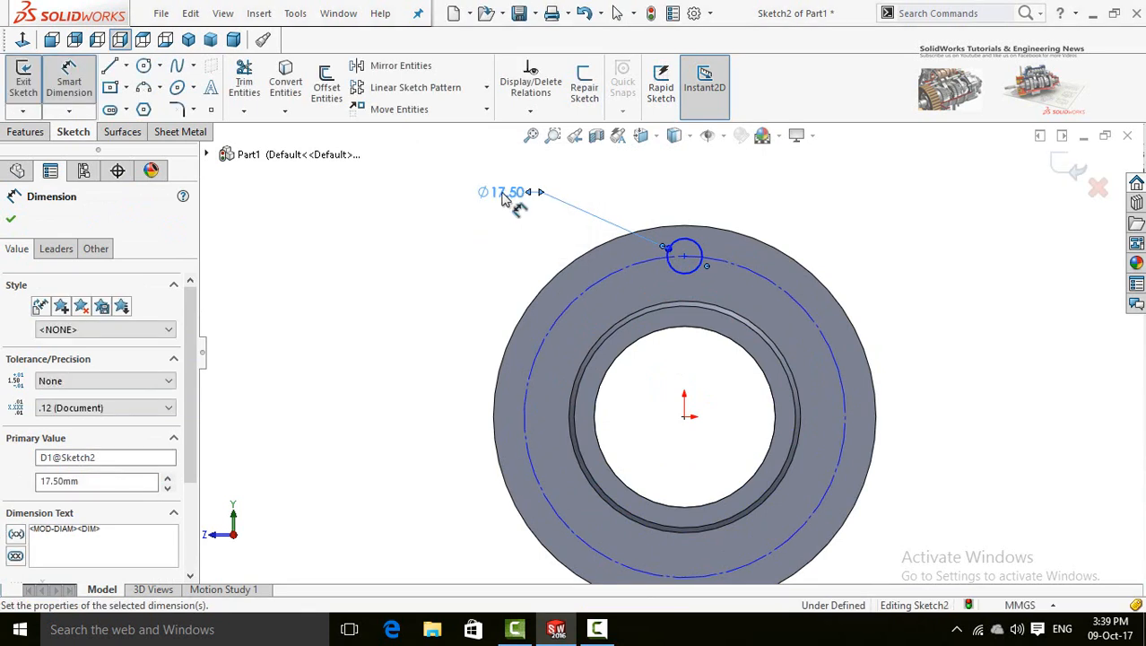
pyautogui.scroll(2, 650, 330)
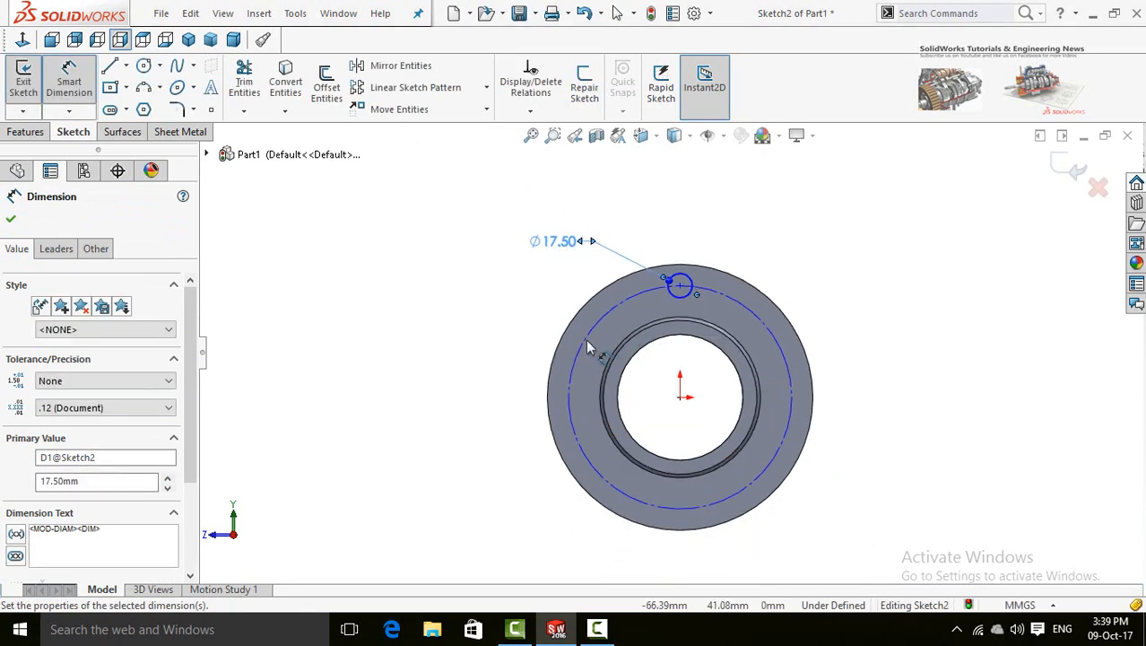
# Dimension the construction circle on the flange face to a diameter of 160 mm
pyautogui.click(587, 341)
pyautogui.click(404, 387)
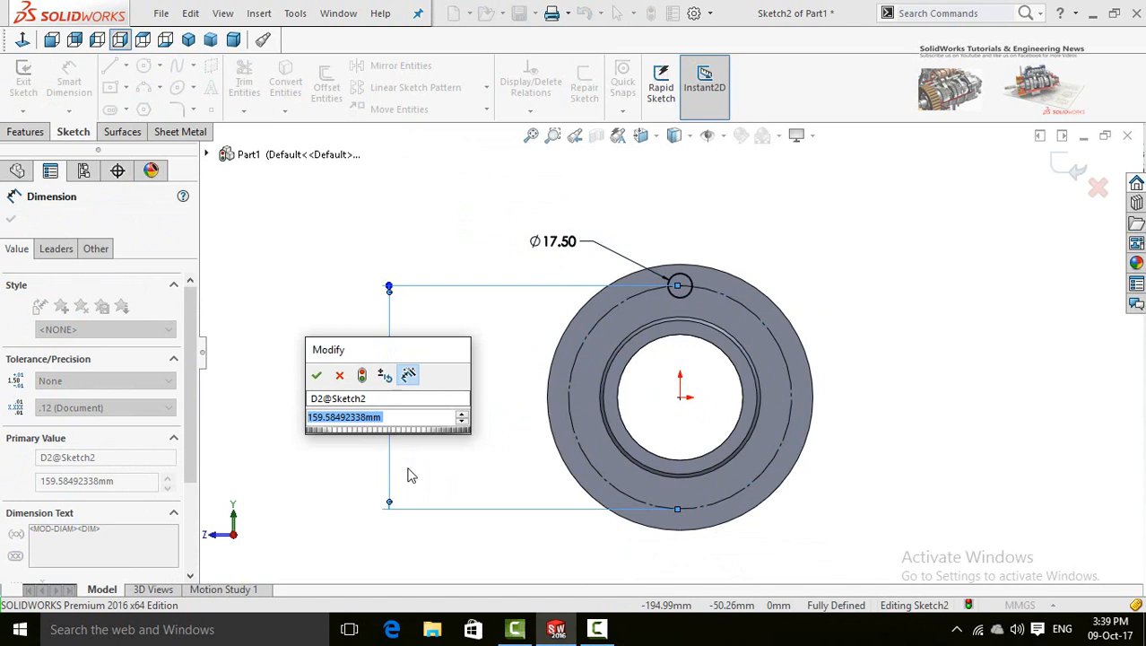
pyautogui.write('160')
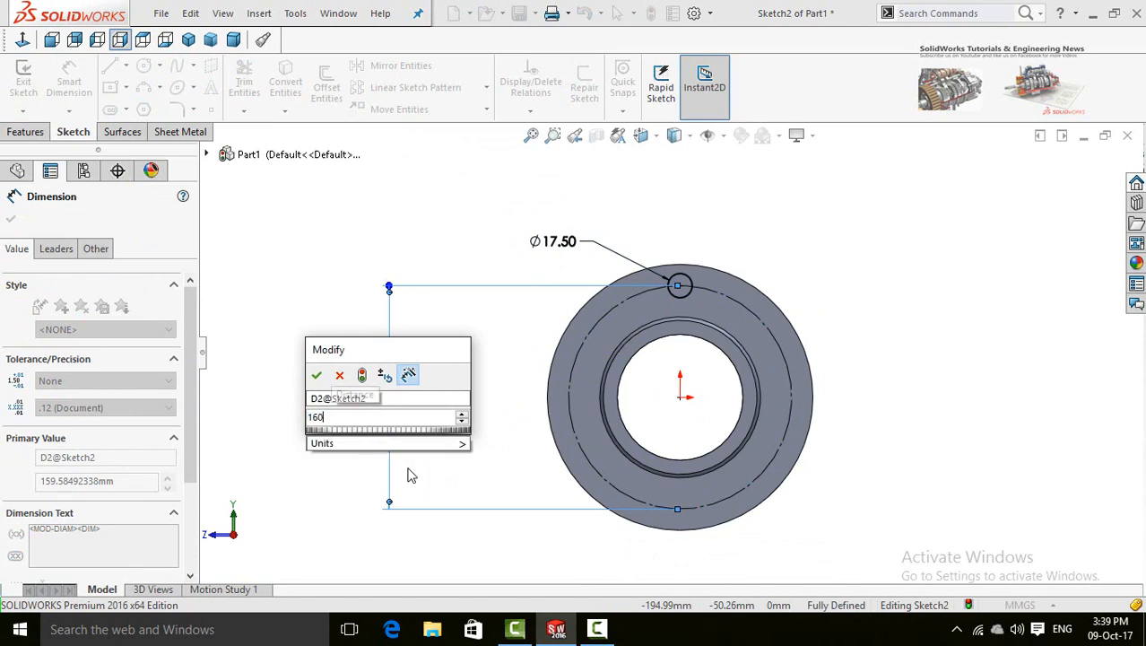
pyautogui.press('Return')
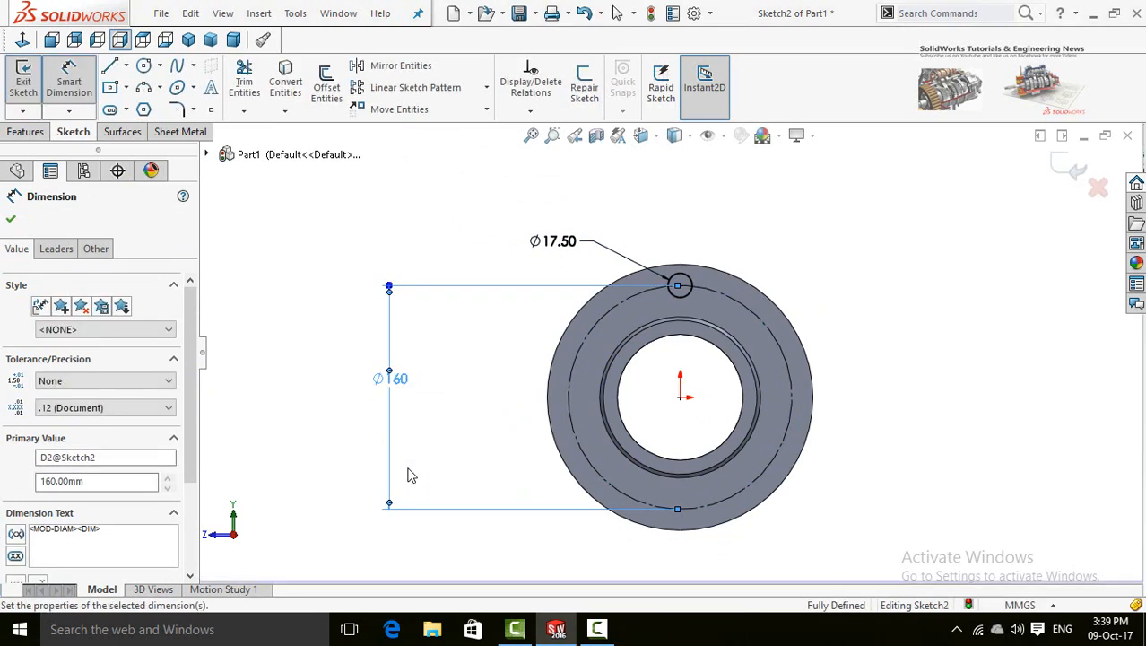
pyautogui.click(346, 366)
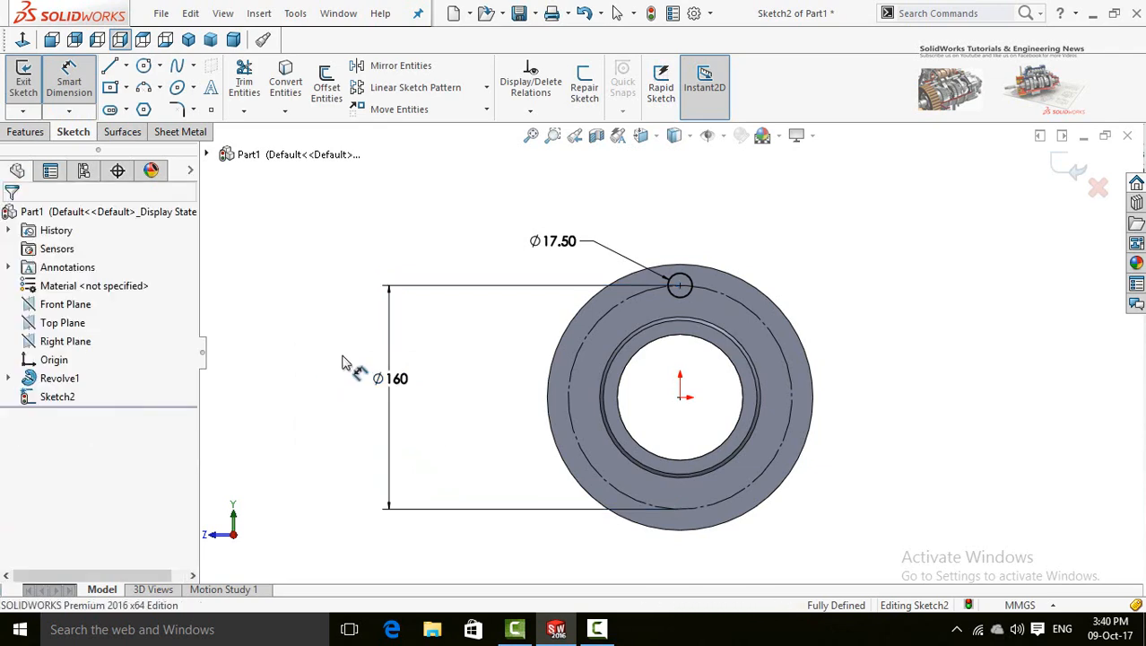
# Extrude-cut the 17.5 mm circle through the flange with a blind depth of 88 mm
pyautogui.moveTo(325, 312); pyautogui.dragTo(372, 287, button='middle')
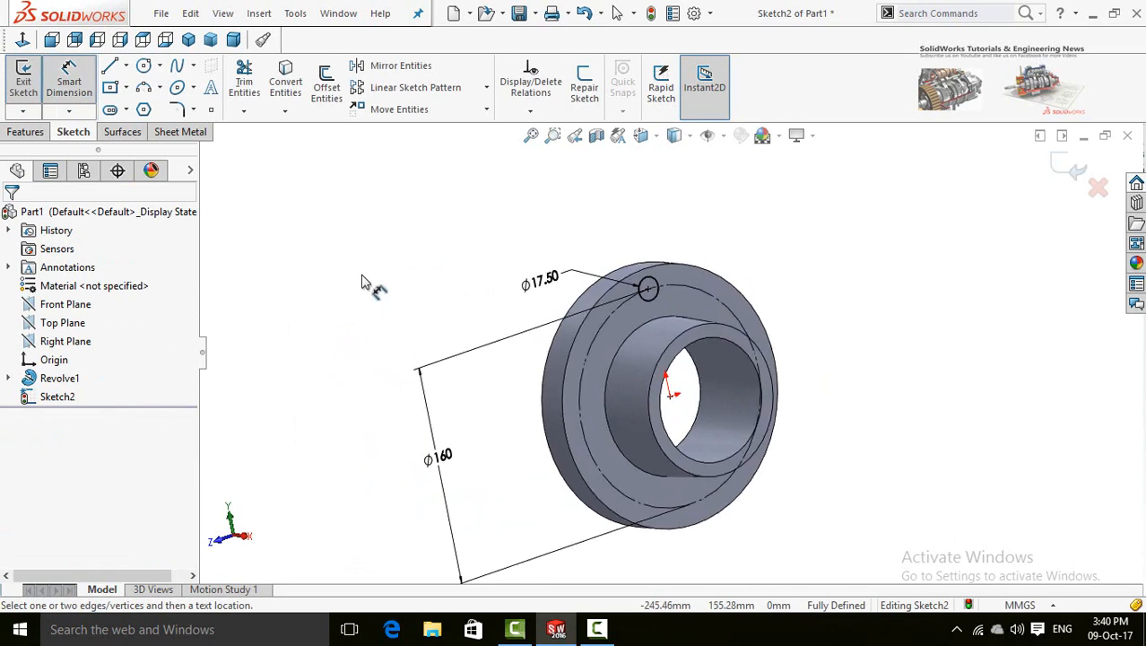
pyautogui.click(16, 135)
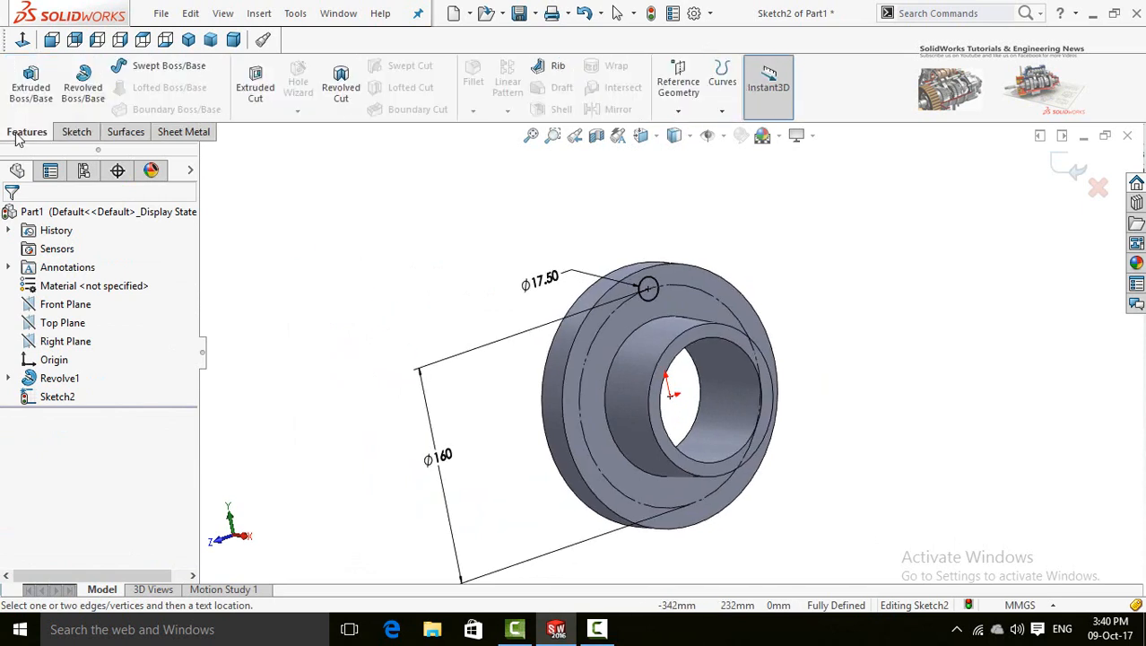
pyautogui.click(254, 99)
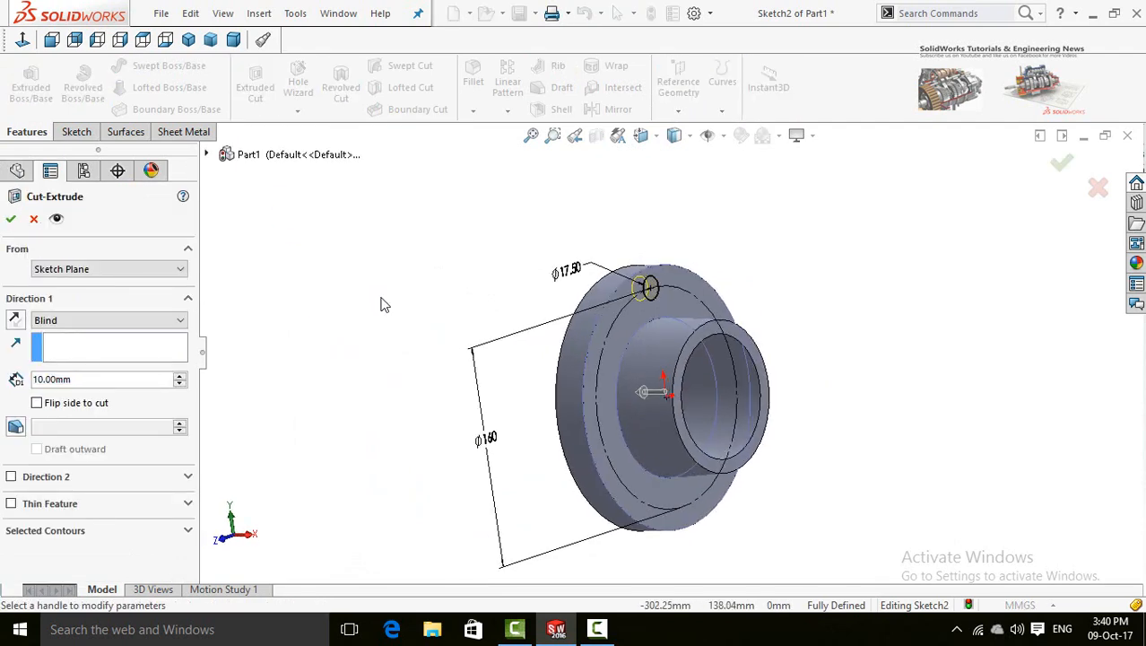
pyautogui.moveTo(639, 397); pyautogui.dragTo(569, 390)
pyautogui.moveTo(430, 375); pyautogui.dragTo(379, 297, button='middle')
pyautogui.click(11, 220)
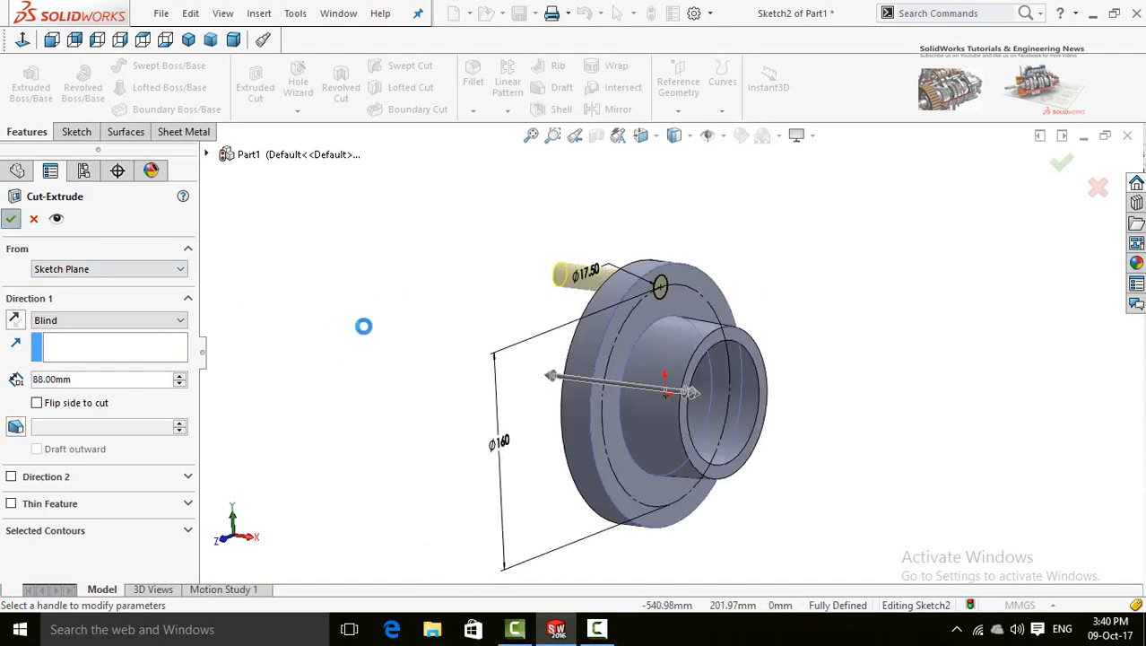
pyautogui.click(482, 309)
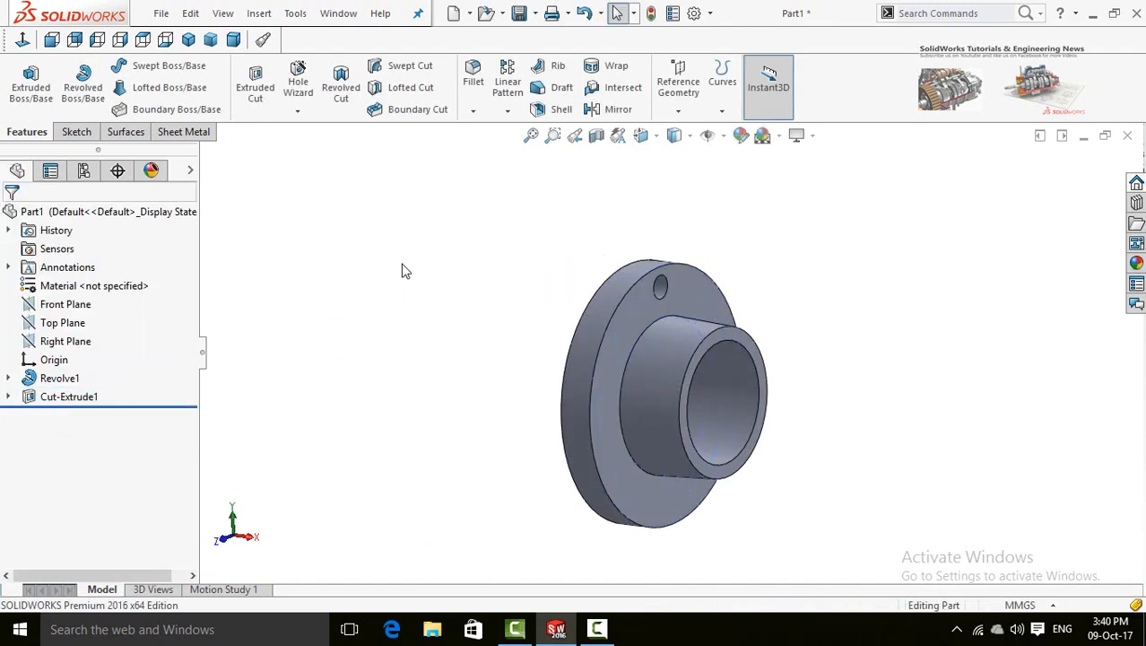
# Create a circular pattern of the bolt hole around the flange's outer circular edge, with 6 equally spaced instances over 360 degrees
pyautogui.moveTo(451, 265)
pyautogui.mouseDown(button='middle')
pyautogui.moveTo(433, 261)
pyautogui.moveTo(423, 235)
pyautogui.mouseUp(button='middle')
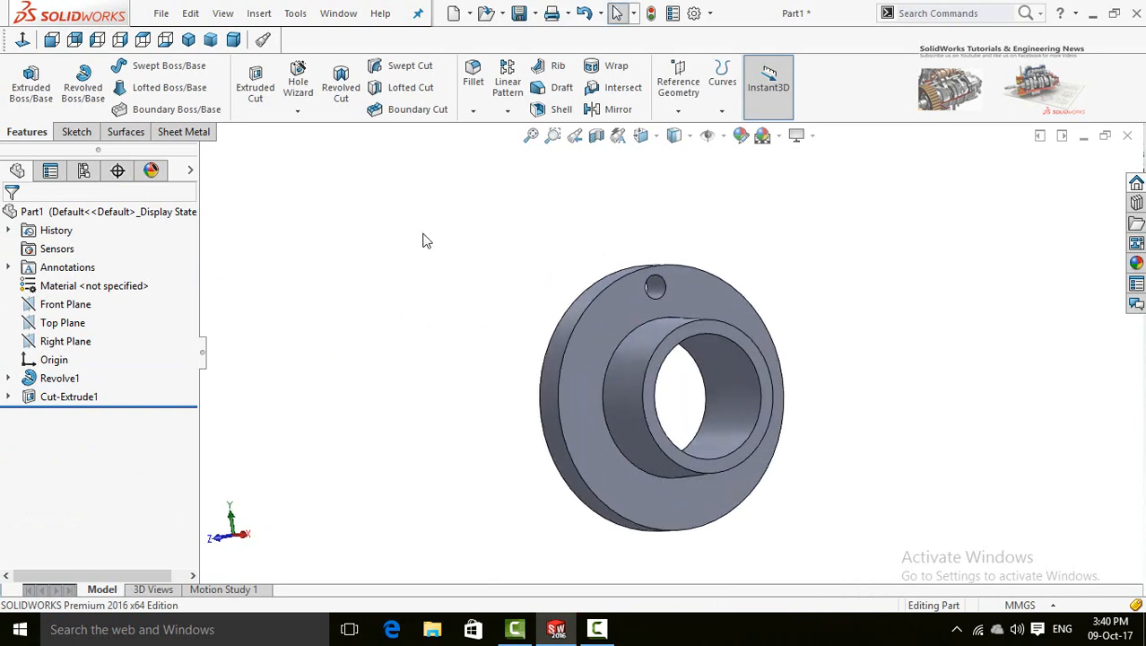
pyautogui.click(507, 114)
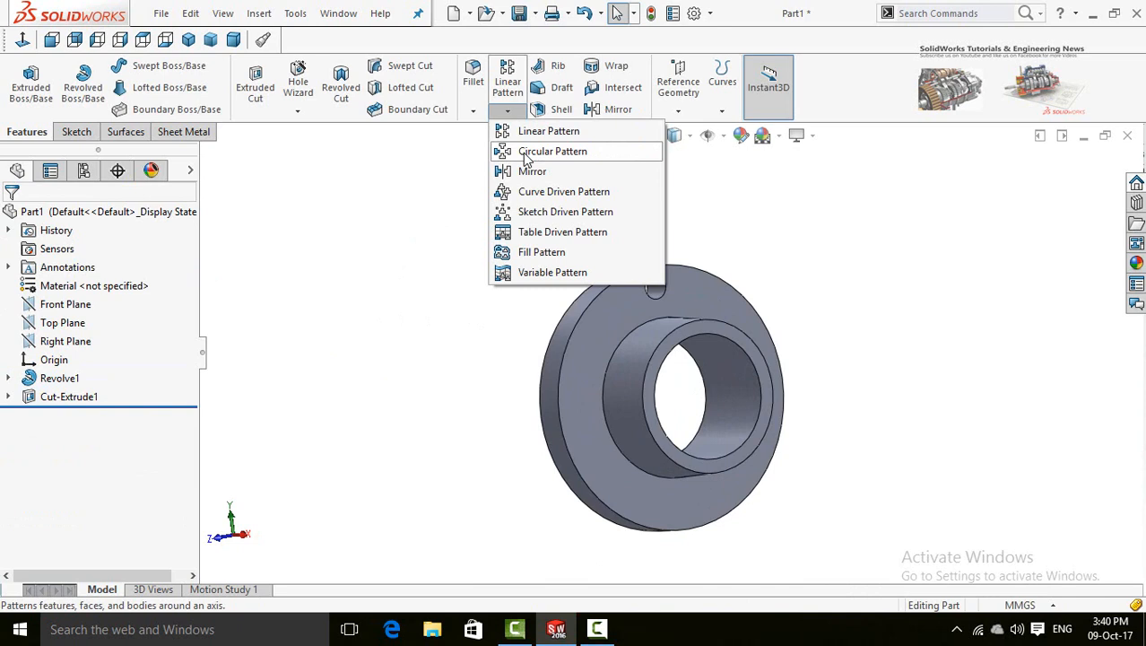
pyautogui.click(527, 154)
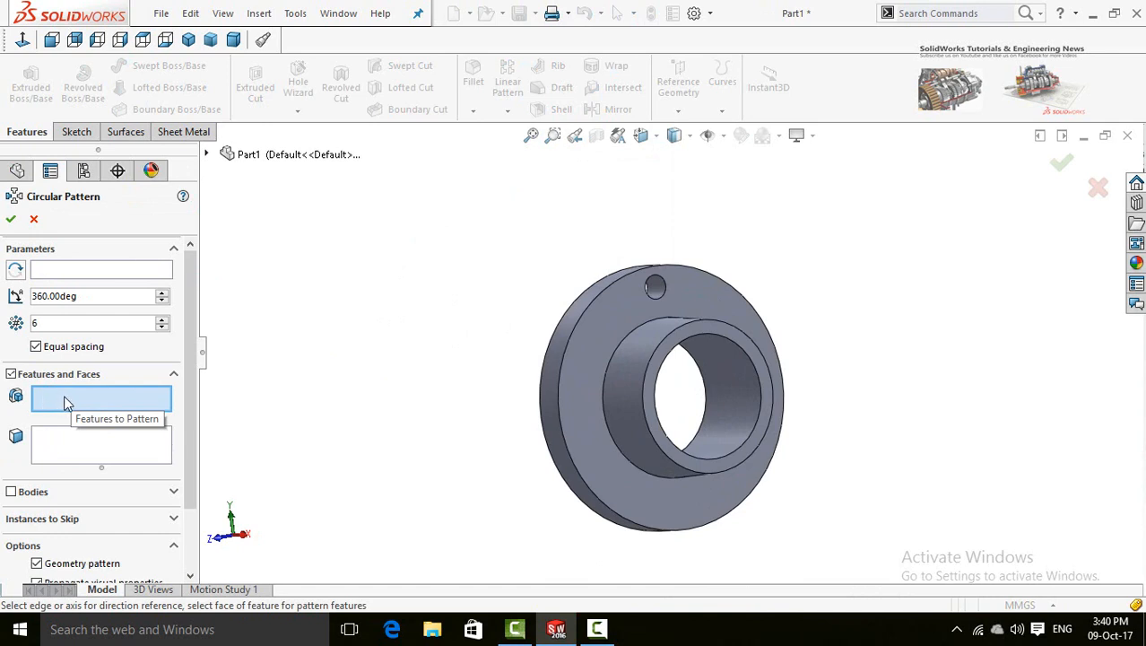
pyautogui.scroll(-1, 669, 276)
pyautogui.click(652, 294)
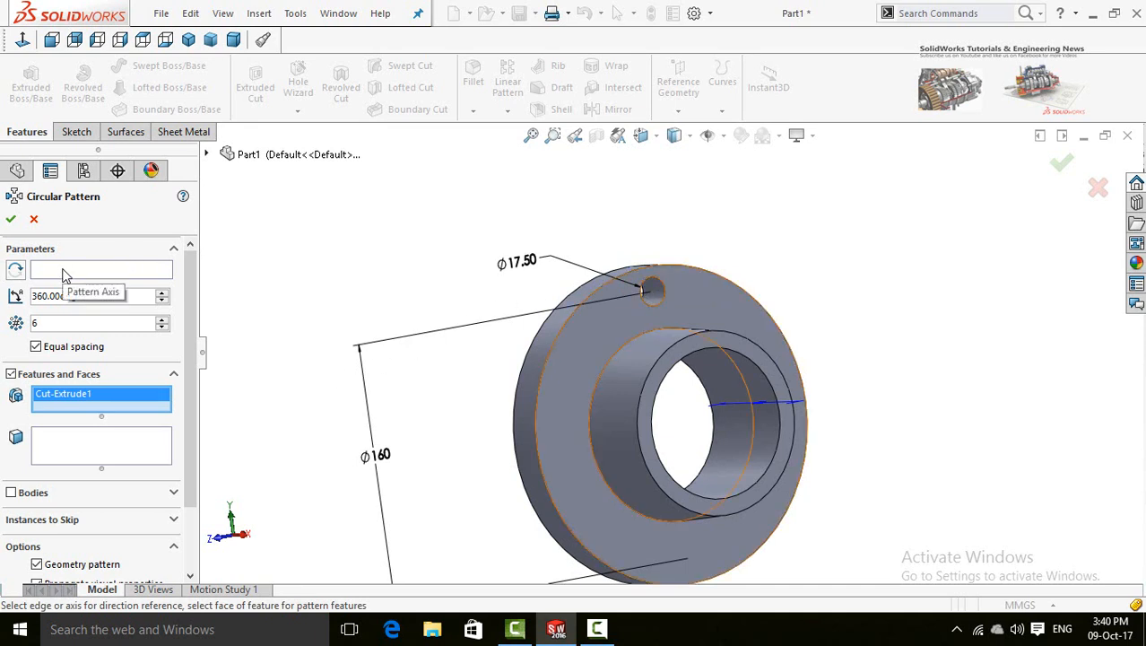
pyautogui.click(92, 272)
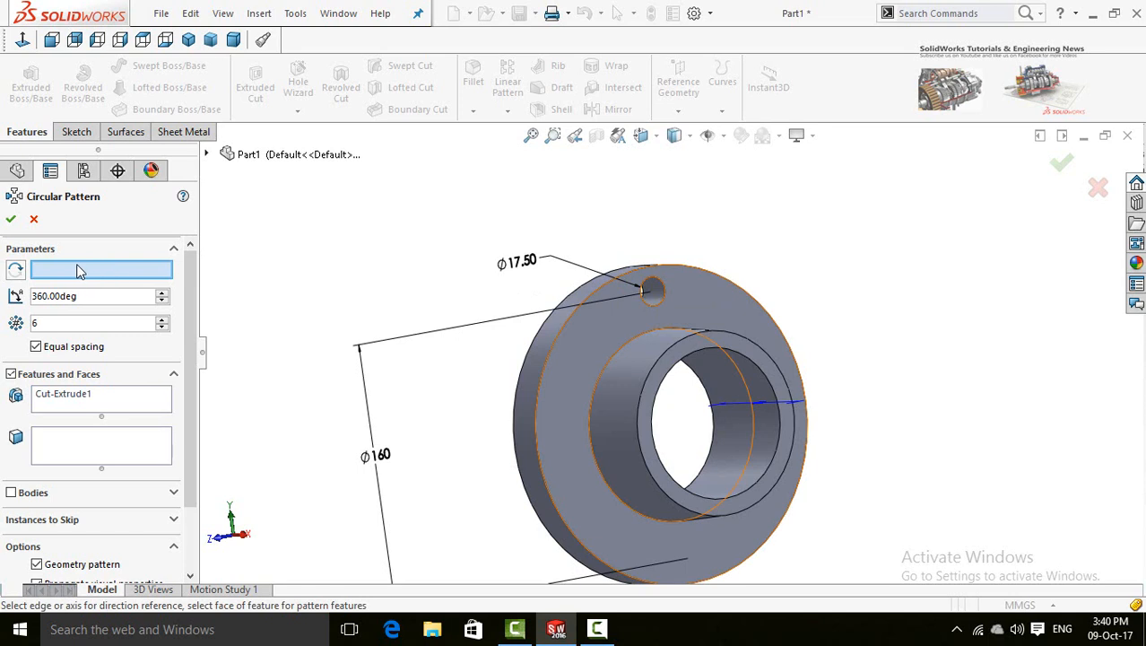
pyautogui.scroll(2, 467, 408)
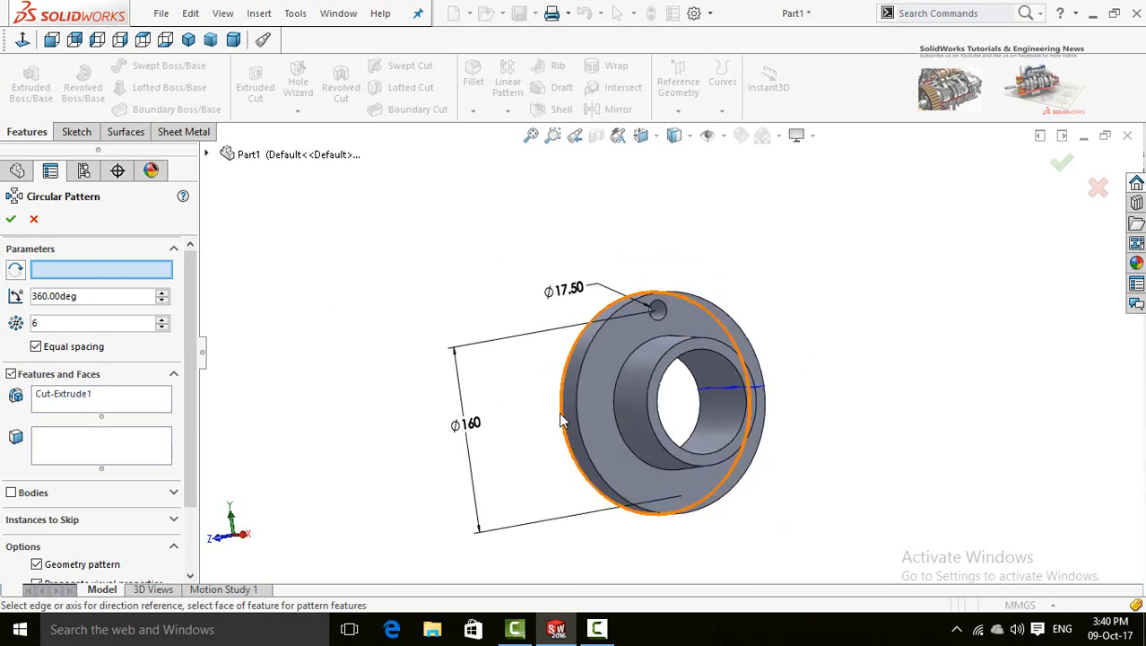
pyautogui.click(561, 418)
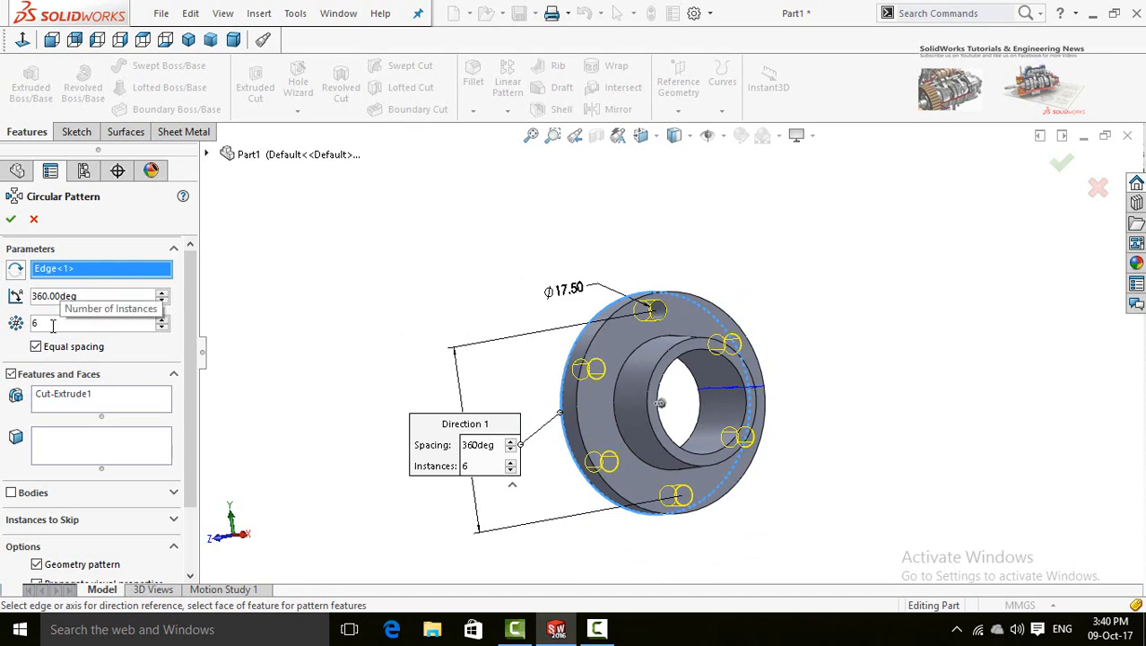
pyautogui.click(11, 221)
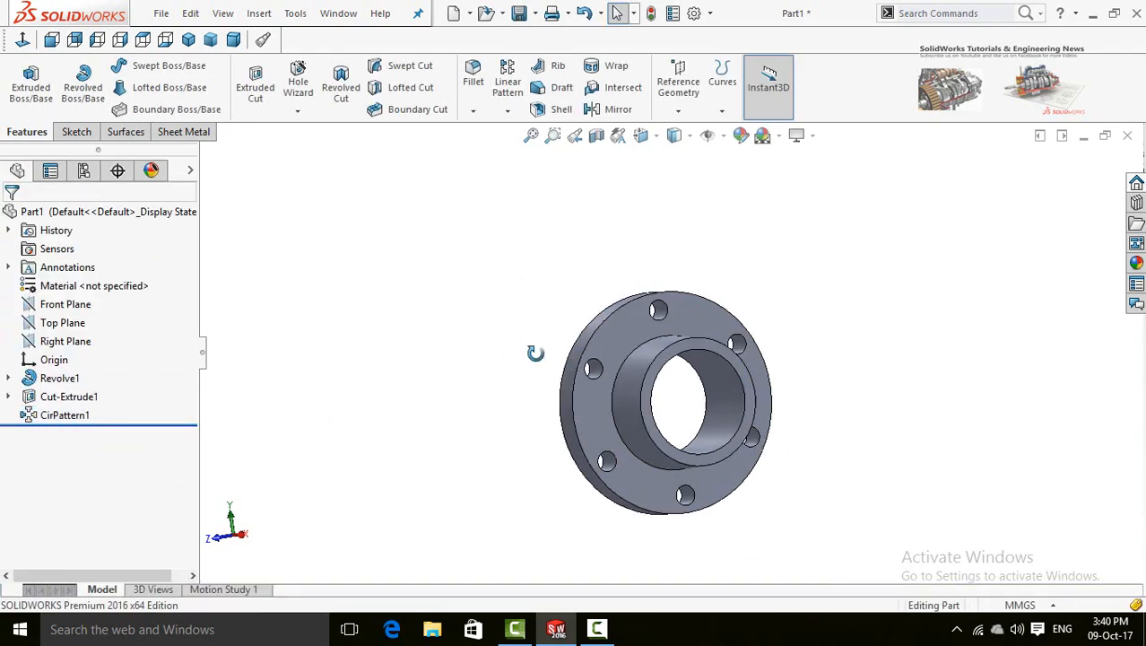
# Start a new sketch on the flange's hub-side ring face and view it straight on
pyautogui.moveTo(535, 353)
pyautogui.mouseDown(button='middle')
pyautogui.moveTo(519, 435)
pyautogui.moveTo(524, 357)
pyautogui.moveTo(542, 358)
pyautogui.mouseUp(button='middle')
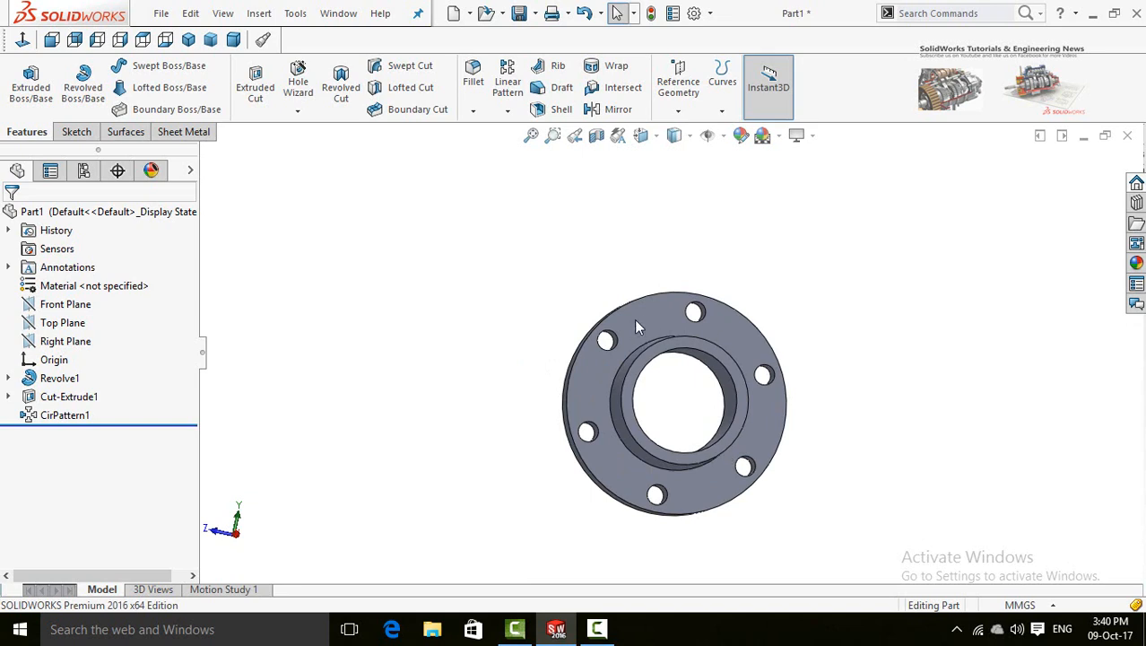
pyautogui.click(635, 320)
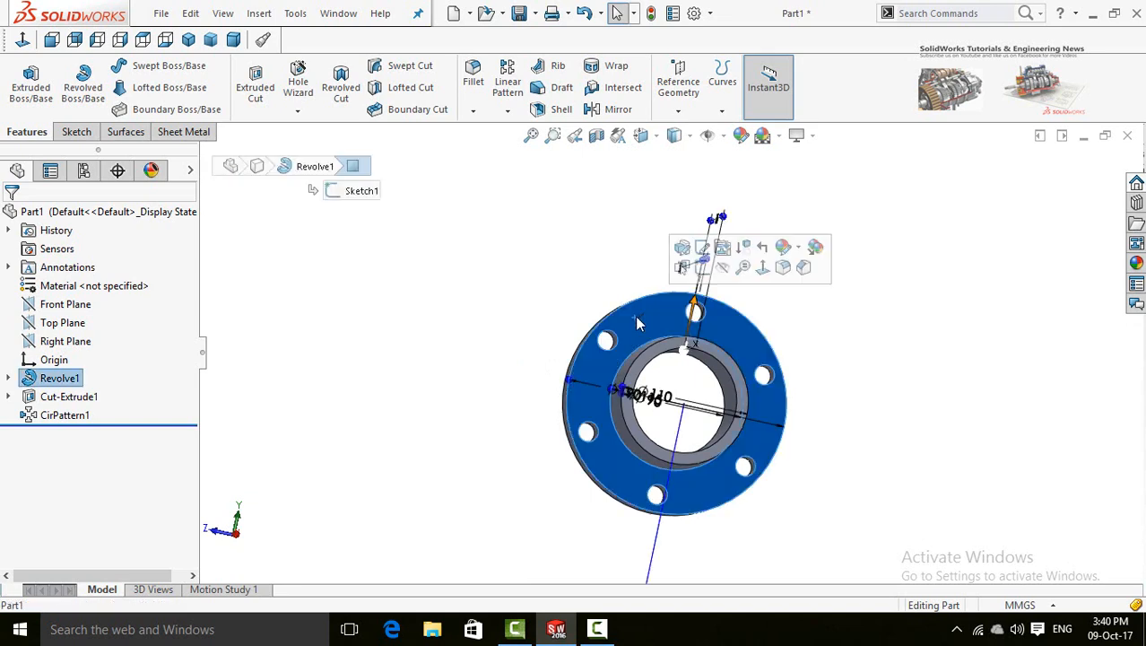
pyautogui.click(702, 268)
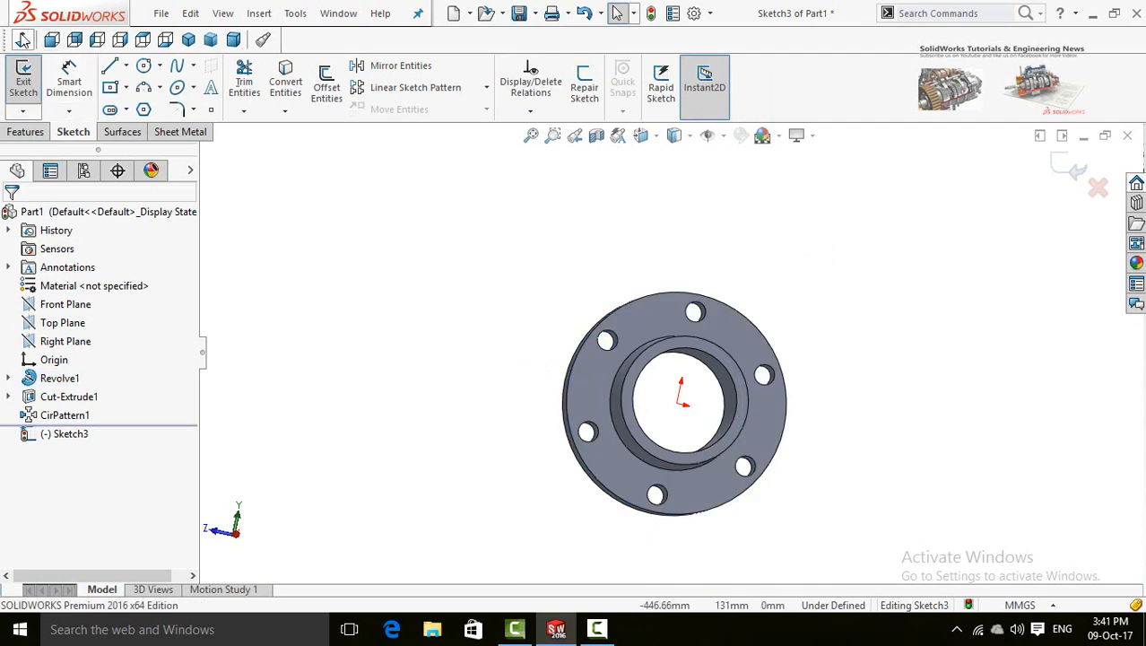
pyautogui.click(22, 39)
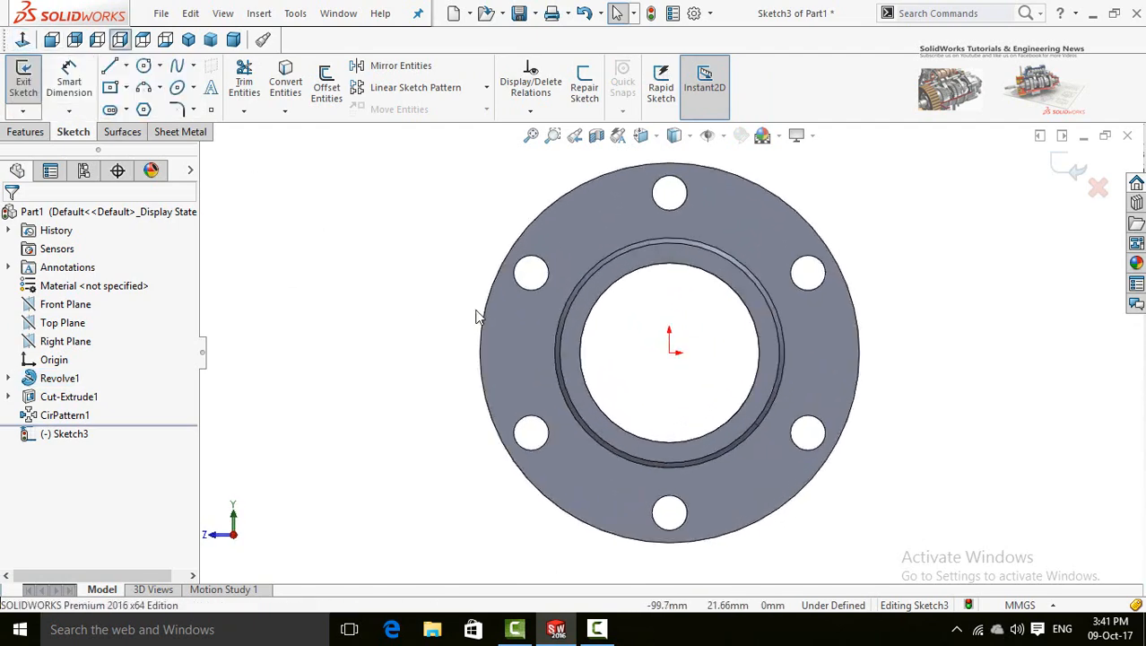
# Sketch a construction circle centered on the origin and reaching the center of the bolt hole straight above it
pyautogui.click(144, 68)
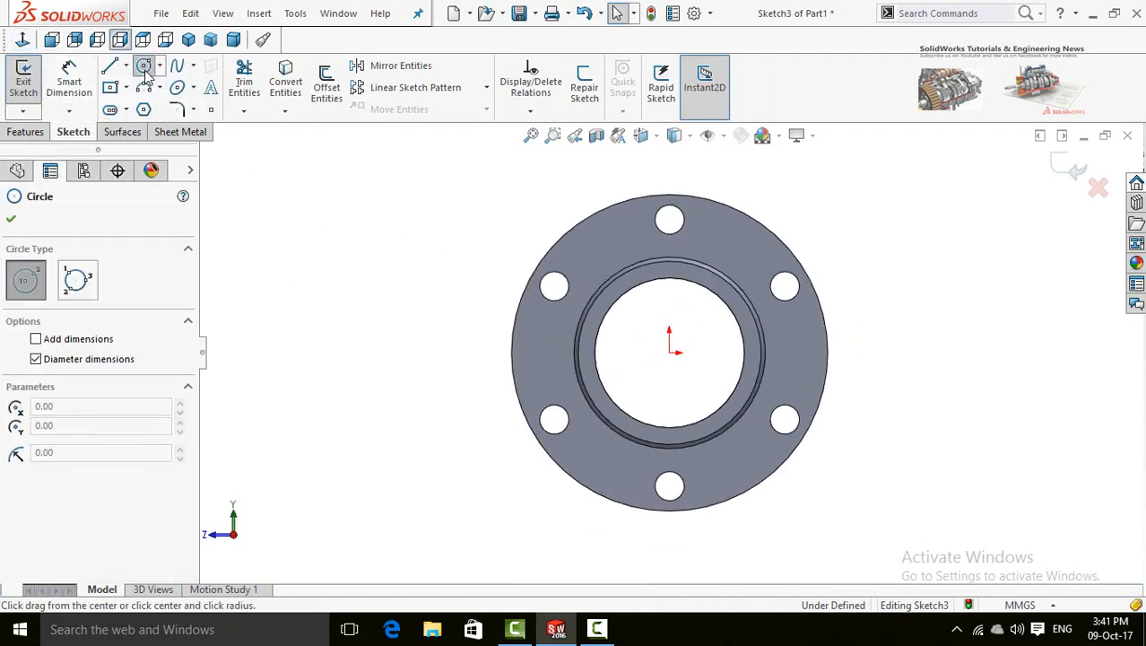
pyautogui.click(669, 350)
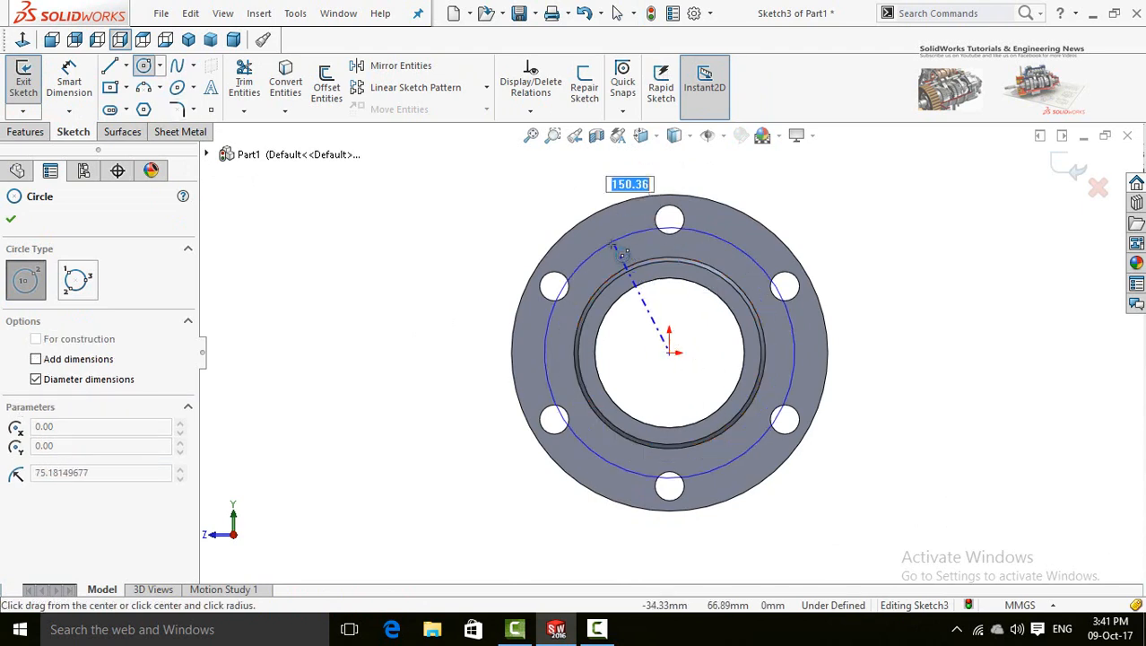
pyautogui.click(669, 220)
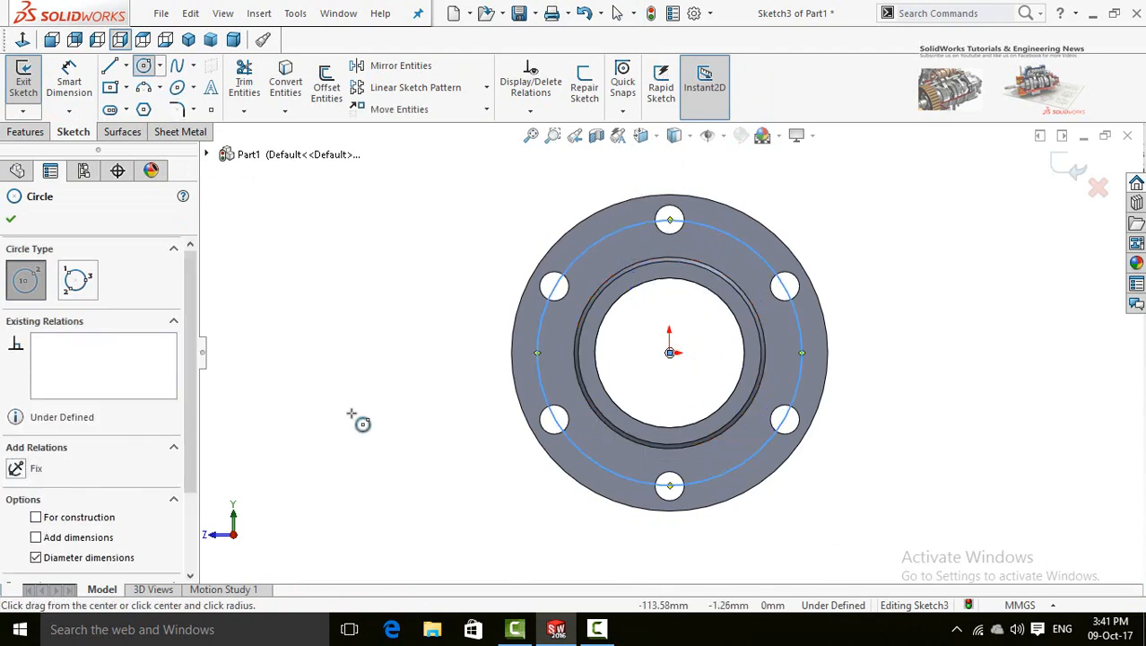
pyautogui.click(35, 519)
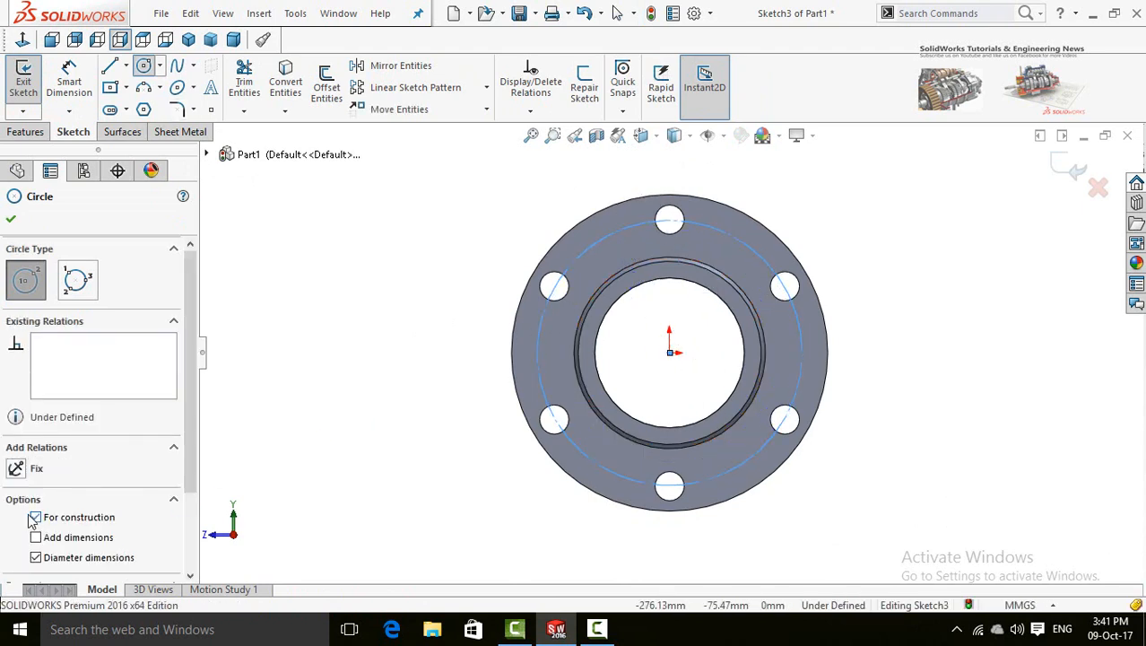
pyautogui.click(11, 221)
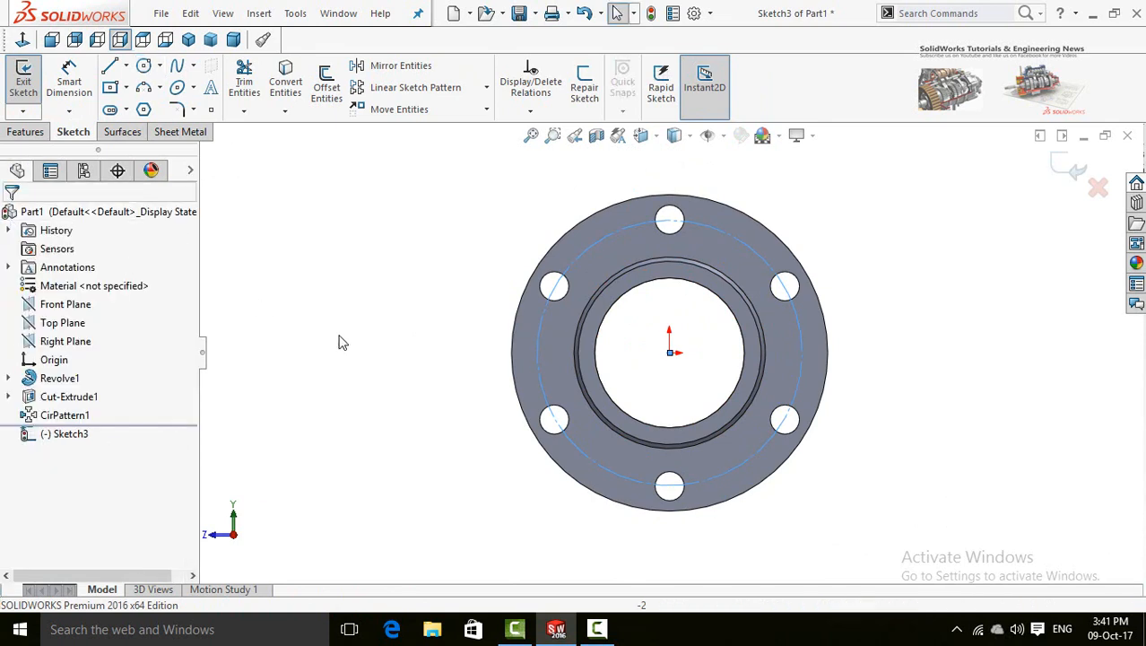
# Sketch a centerline about 80 mm long from the center of the upper-left bolt hole to the origin
pyautogui.click(126, 67)
pyautogui.click(144, 108)
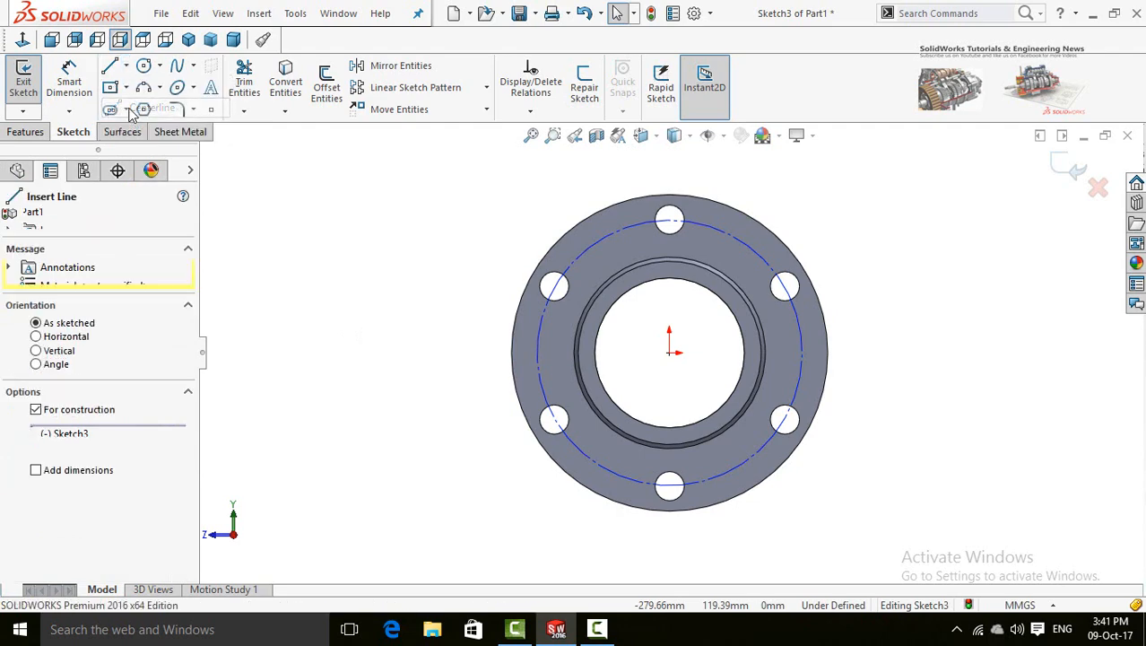
pyautogui.scroll(-4, 578, 305)
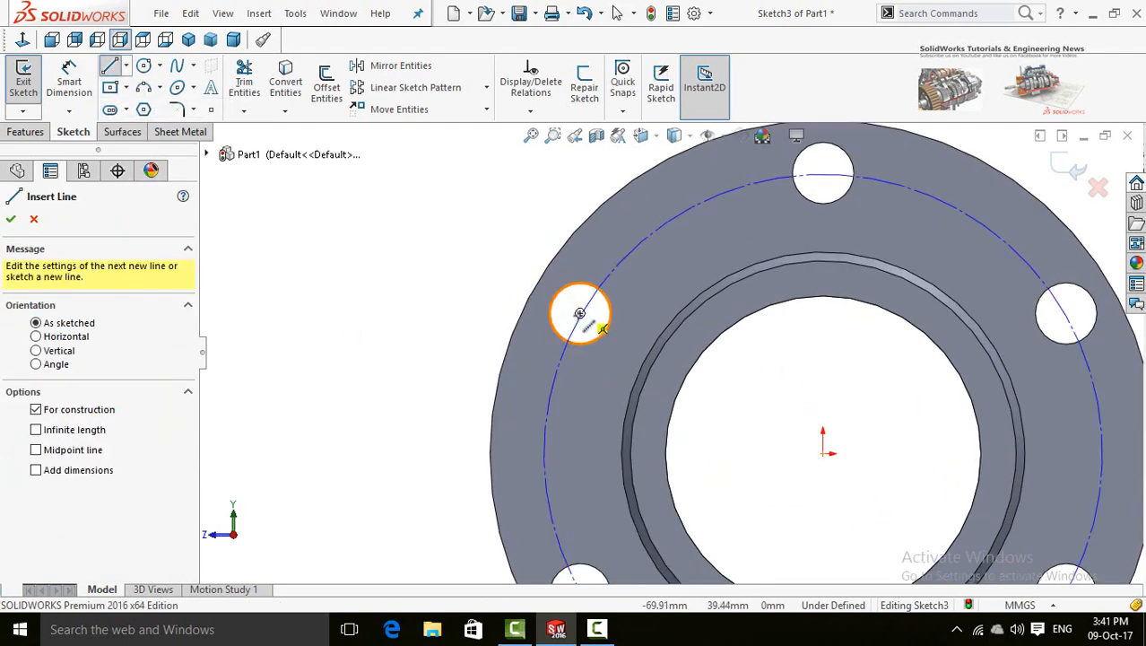
pyautogui.scroll(-2, 580, 313)
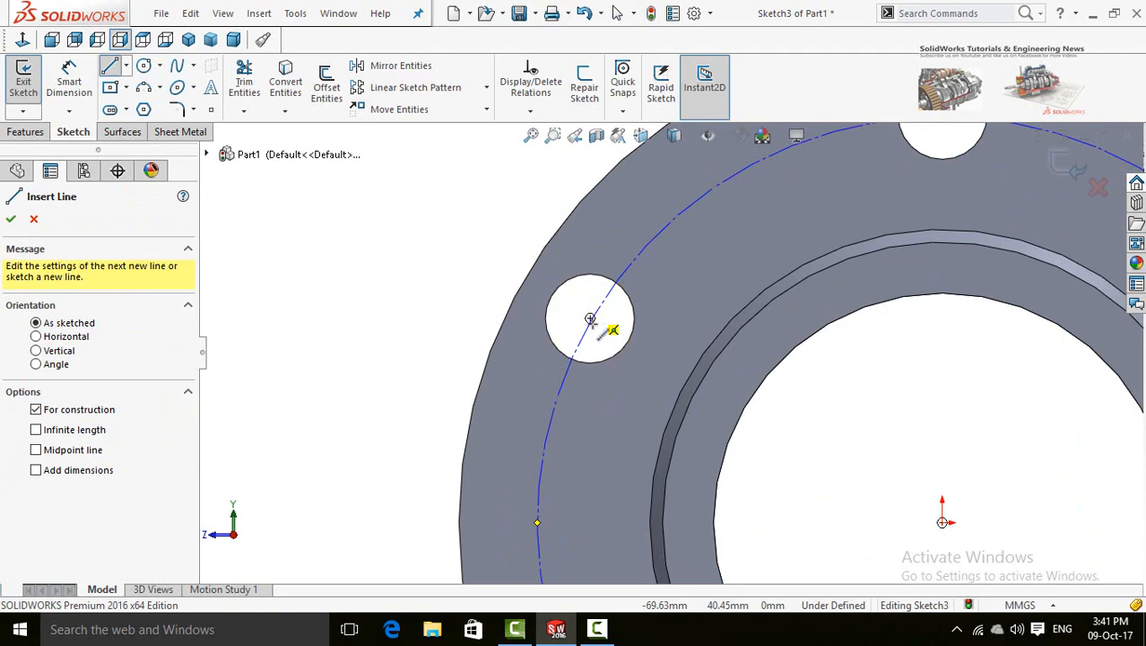
pyautogui.click(589, 318)
pyautogui.scroll(3, 691, 399)
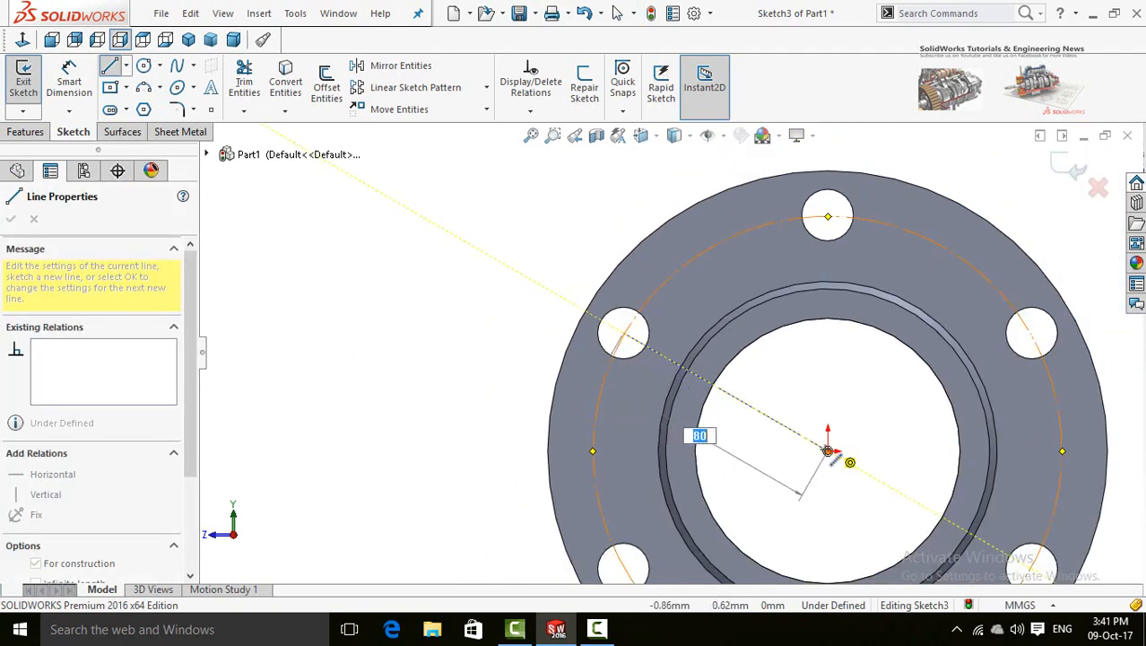
pyautogui.click(828, 450)
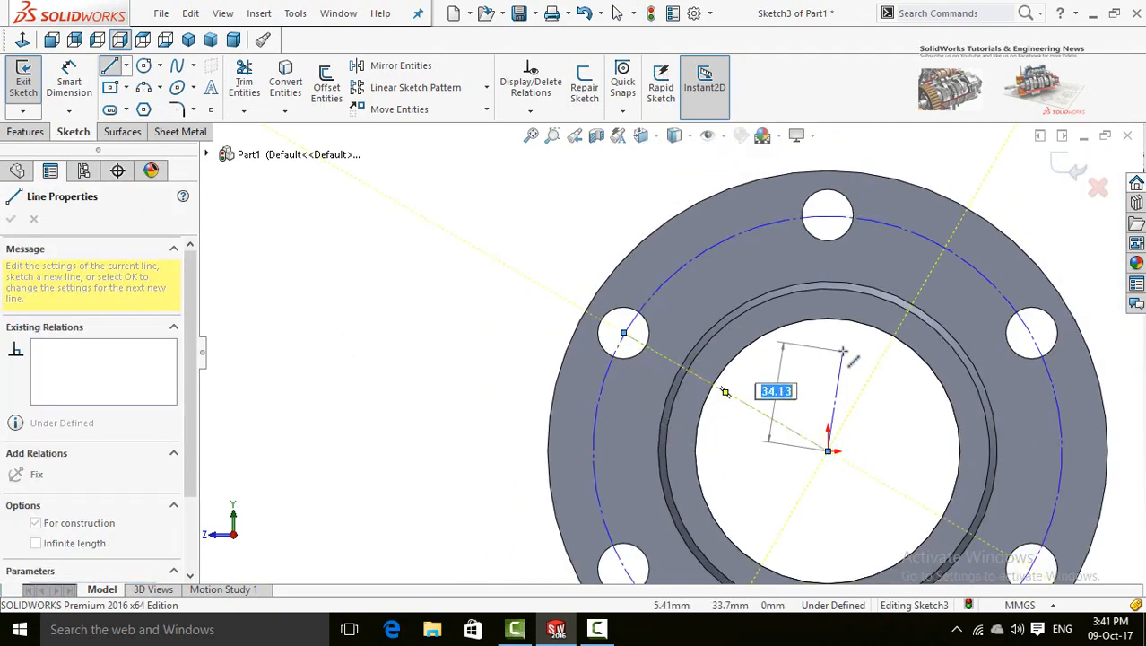
# Continue with a vertical centerline from the origin to the center of the bolt hole straight above it
pyautogui.scroll(-2, 819, 226)
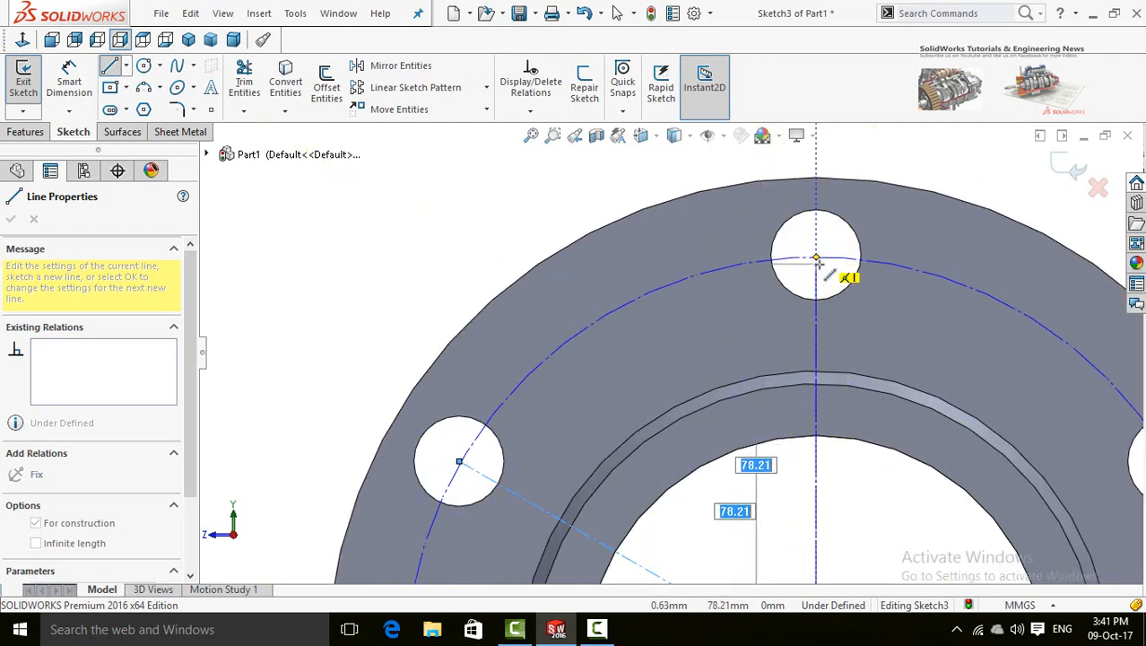
pyautogui.scroll(-4, 816, 260)
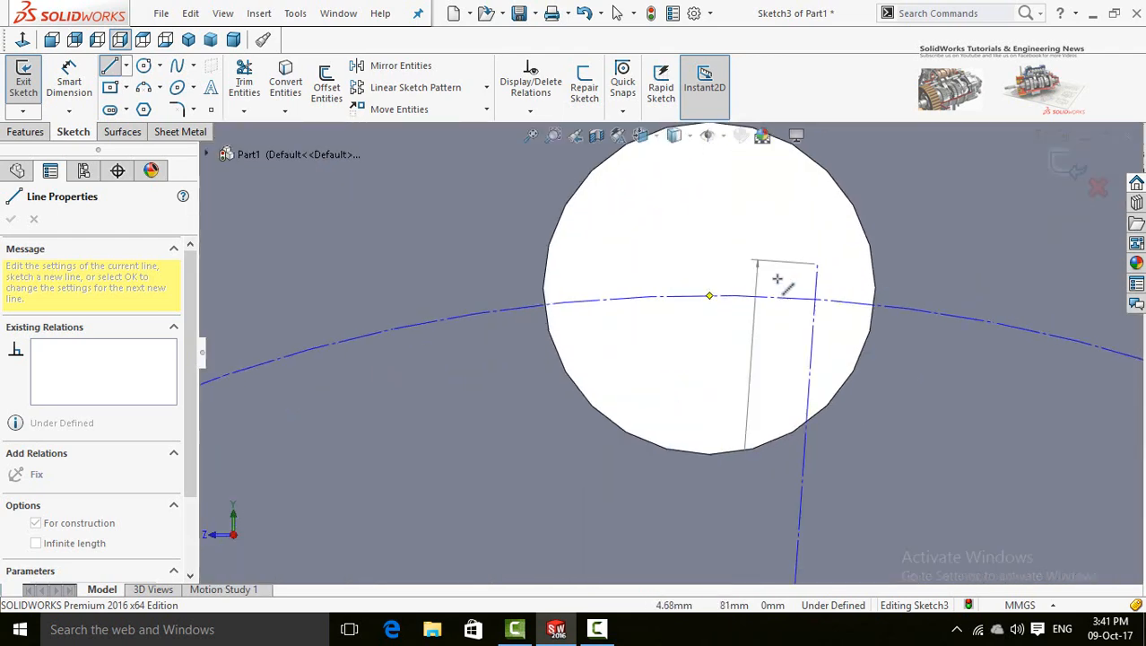
pyautogui.click(708, 289)
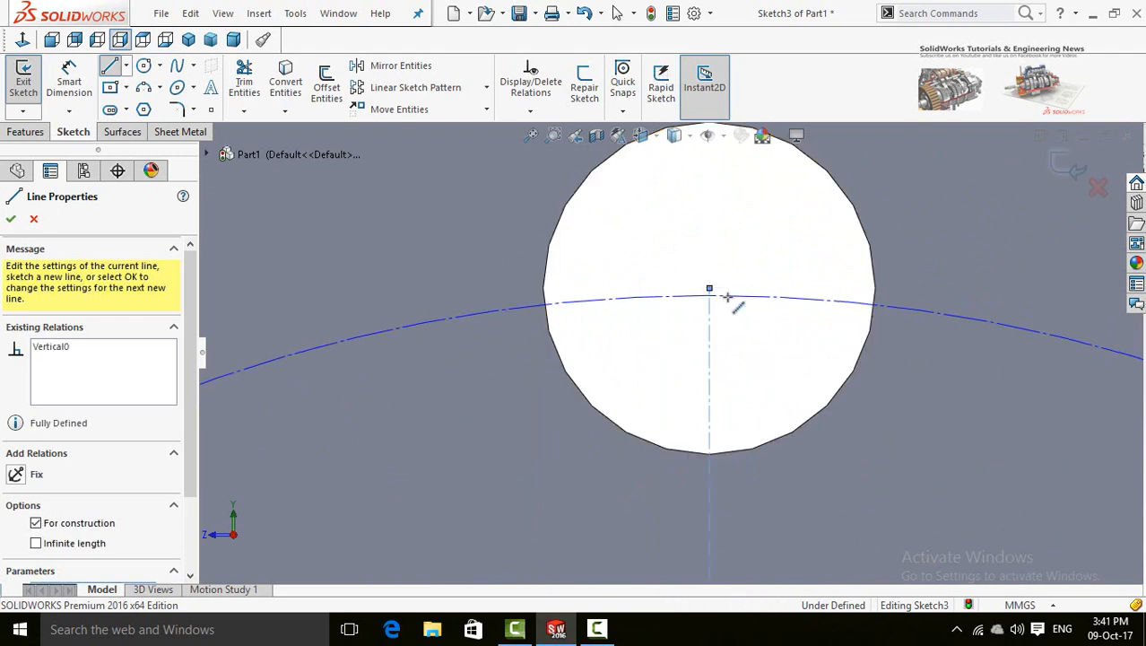
pyautogui.scroll(5, 704, 305)
pyautogui.press('Escape')
pyautogui.scroll(3, 679, 371)
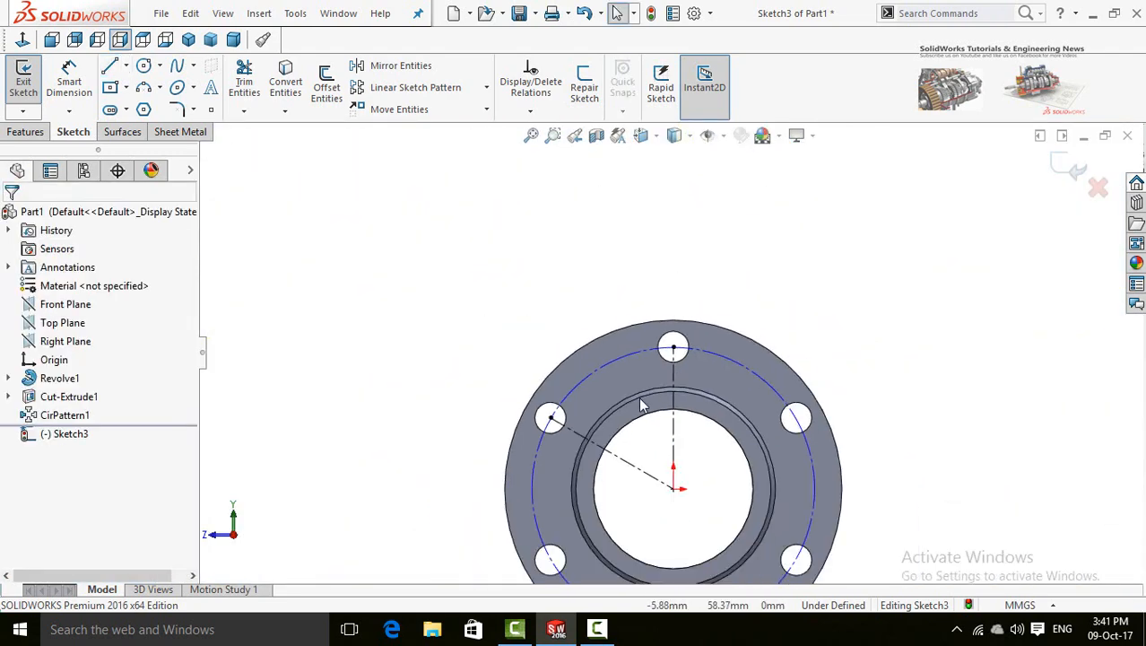
# Make the vertical centerline's endpoint at the hole straight above the origin coincident with the construction circle
pyautogui.scroll(-8, 708, 359)
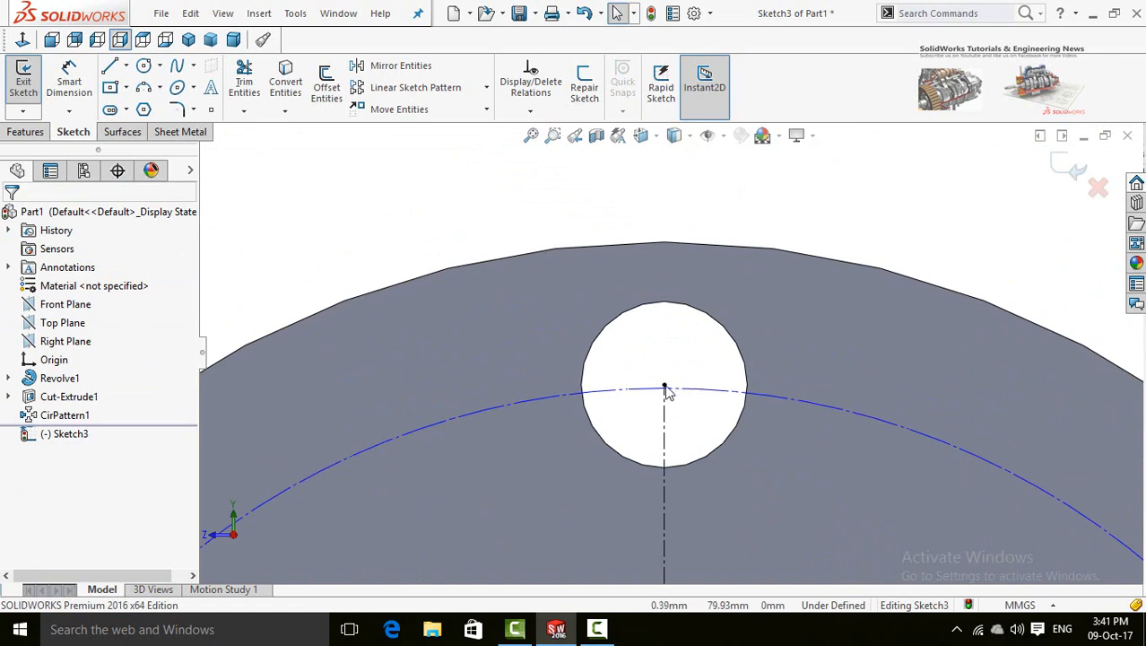
pyautogui.click(665, 391)
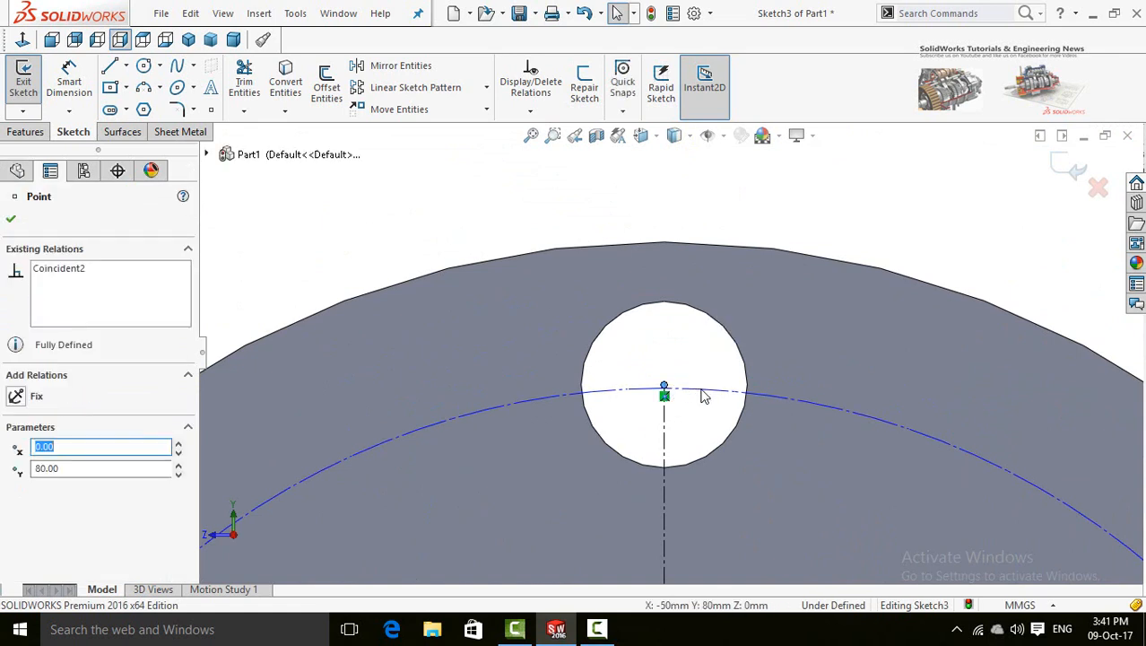
pyautogui.keyDown('ctrl'); pyautogui.click(704, 395); pyautogui.keyUp('ctrl')
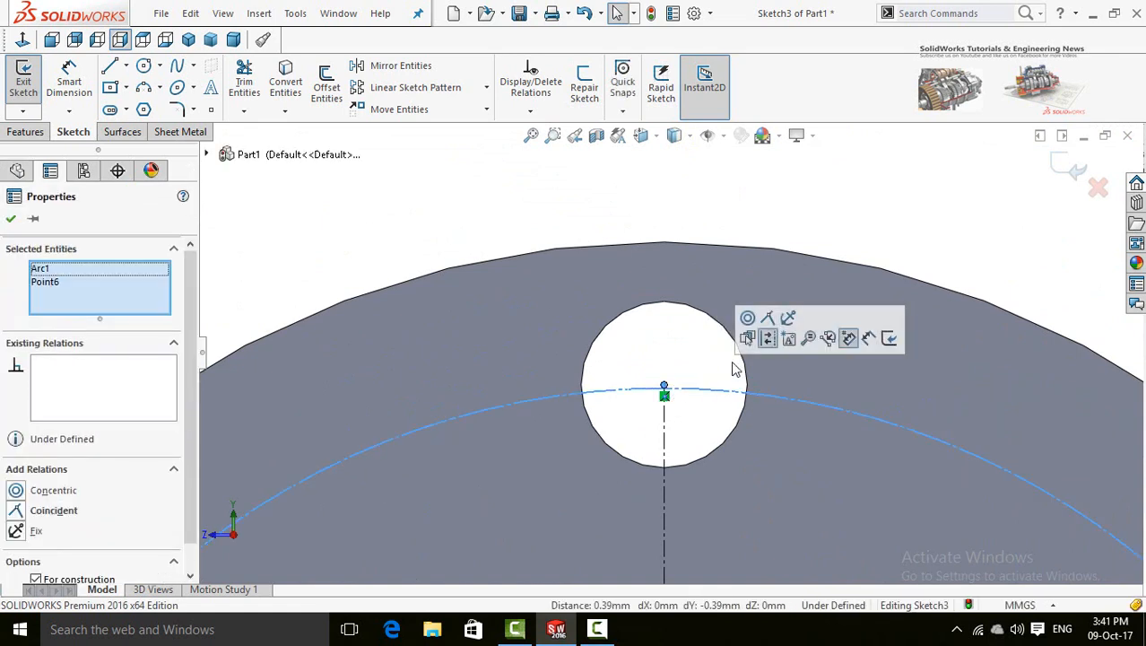
pyautogui.click(769, 321)
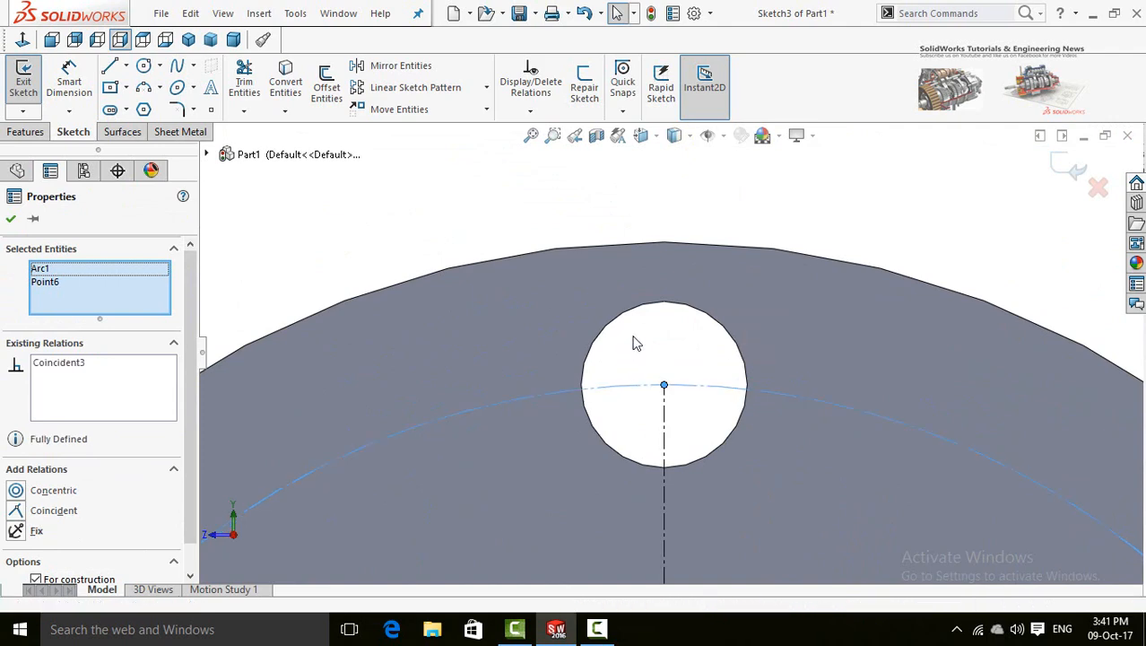
pyautogui.click(634, 340)
pyautogui.scroll(8, 652, 360)
pyautogui.scroll(3, 654, 362)
pyautogui.scroll(-5, 673, 489)
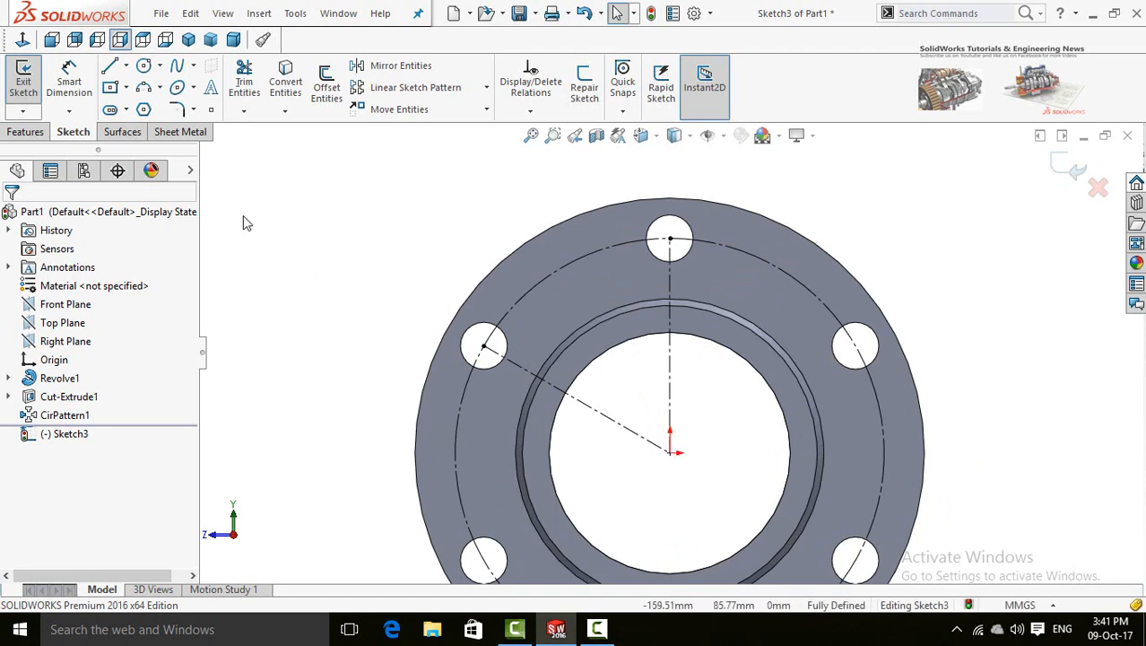
# Trim the construction circle down to the short arc between the upper-left hole and the hole straight above the origin
pyautogui.click(243, 82)
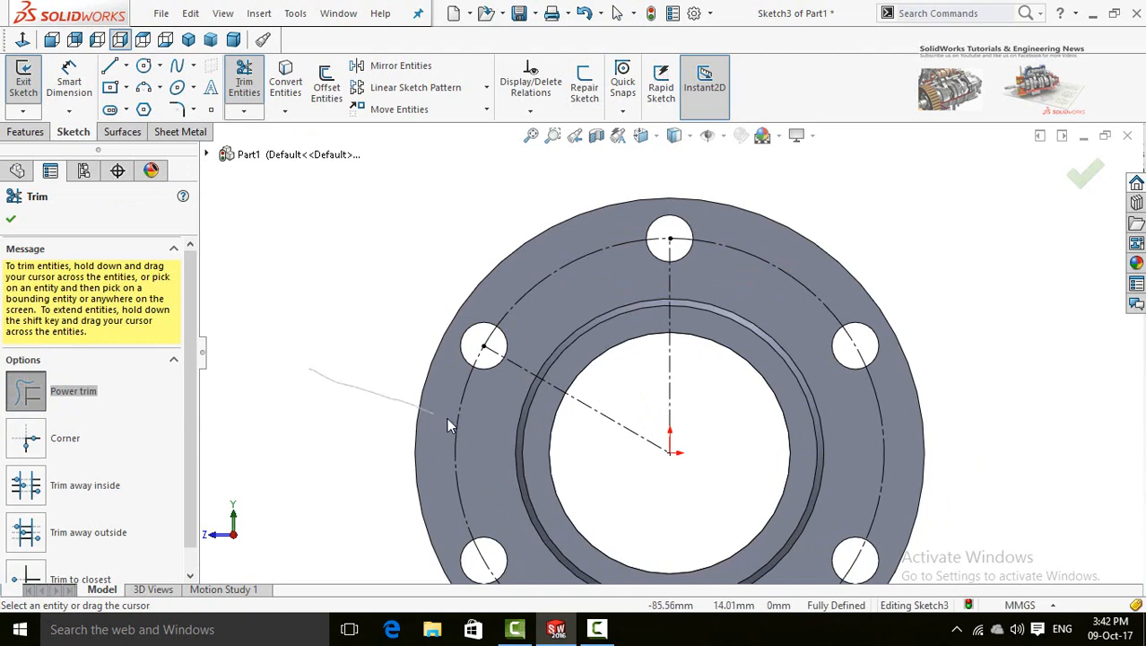
pyautogui.moveTo(446, 417); pyautogui.dragTo(458, 429)
pyautogui.press('Escape')
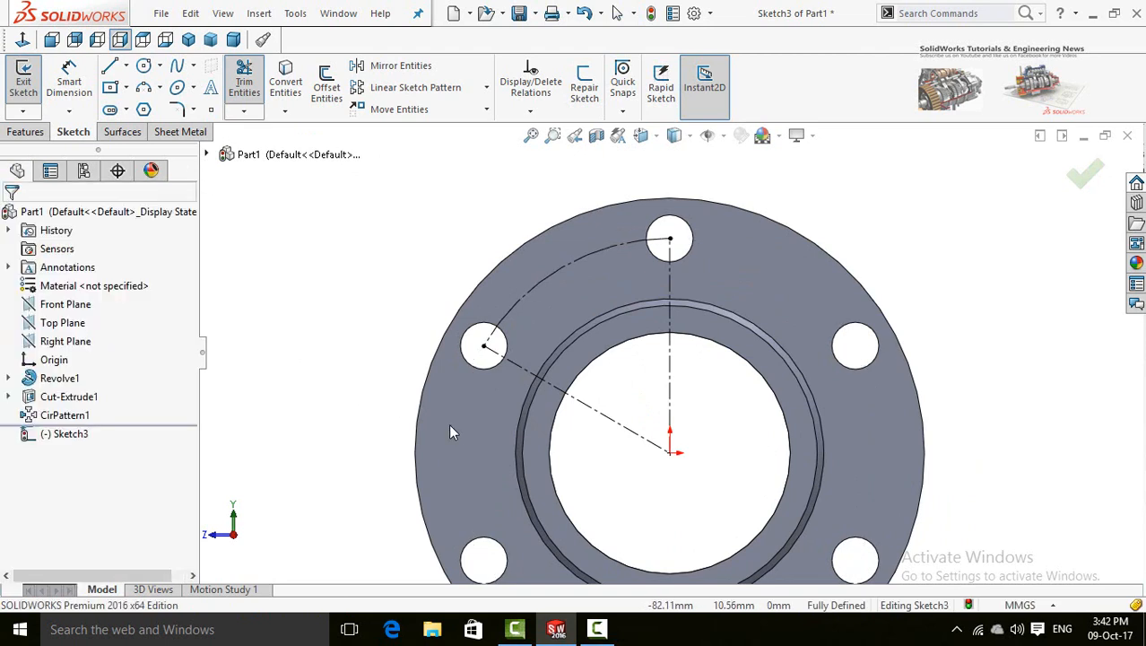
pyautogui.scroll(3, 673, 314)
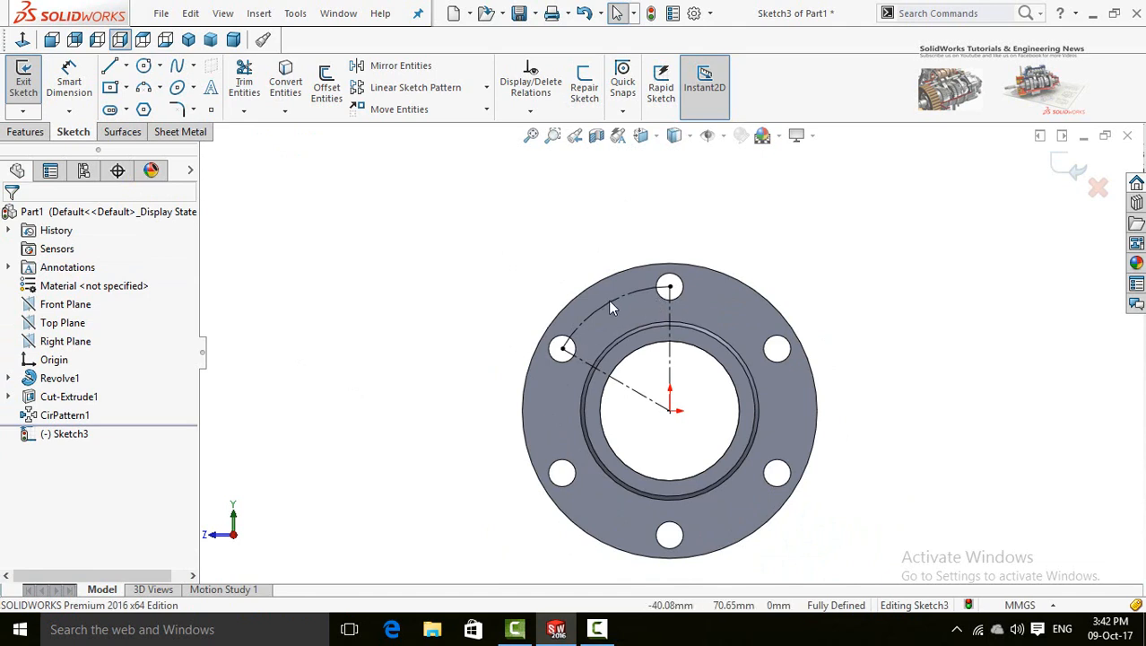
# Sketch a circle about 15 mm in diameter centered on the midpoint of the construction arc
pyautogui.click(143, 65)
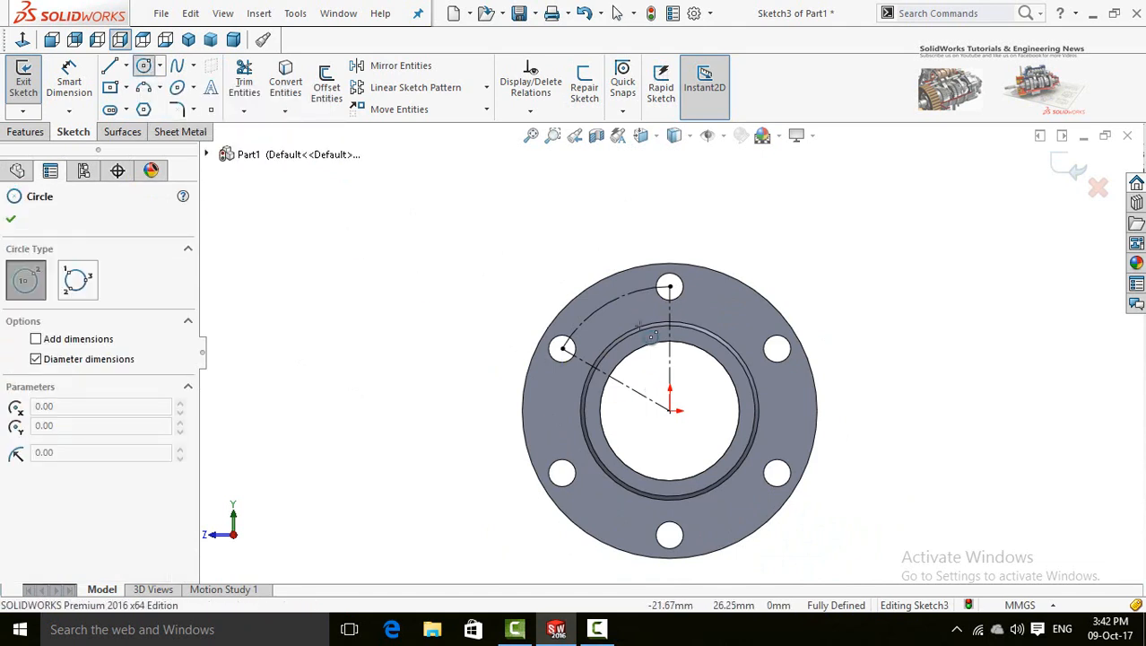
pyautogui.scroll(-3, 618, 300)
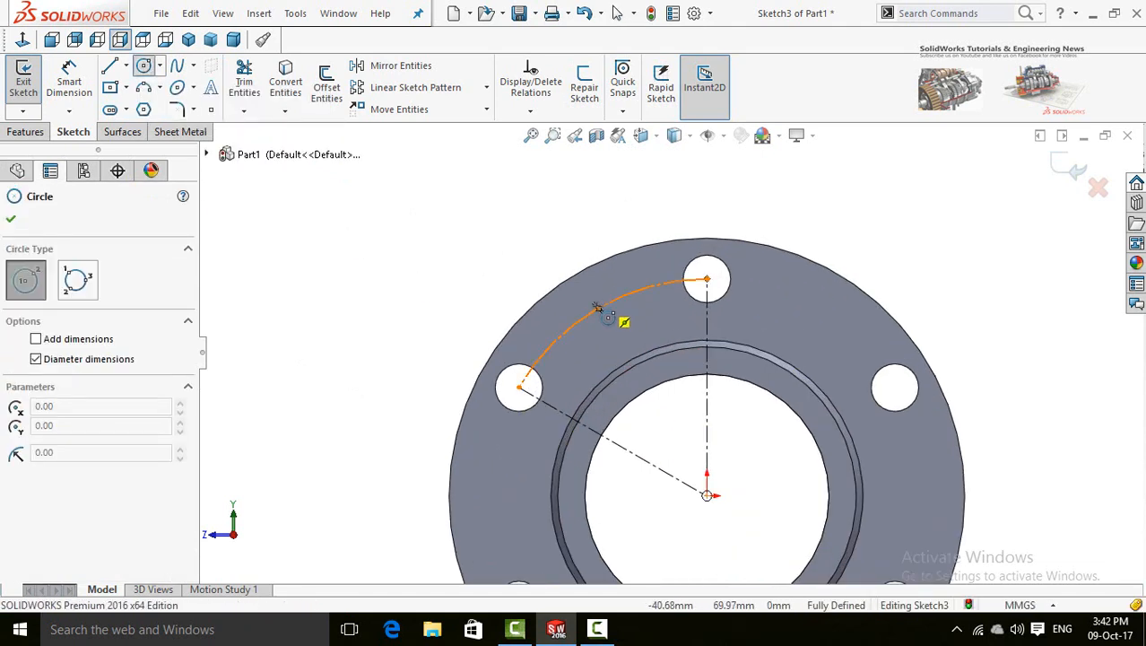
pyautogui.click(598, 310)
pyautogui.click(607, 328)
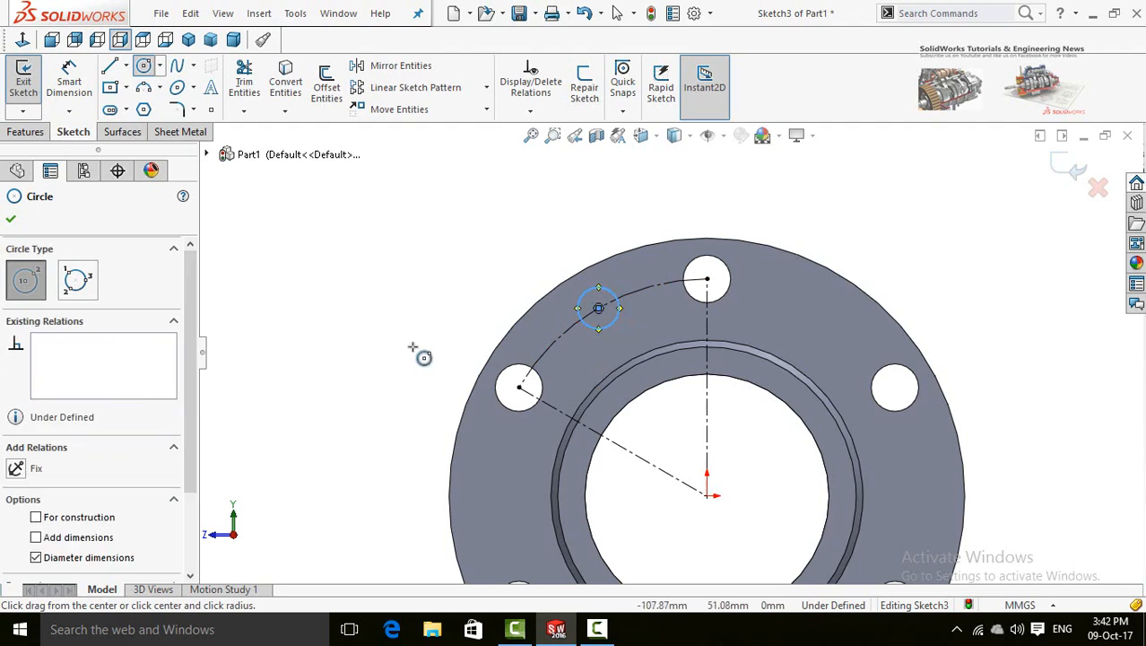
# Dimension the new circle's diameter as 13.5 mm
pyautogui.moveTo(415, 346); pyautogui.dragTo(414, 296, button='right')
pyautogui.click(603, 330)
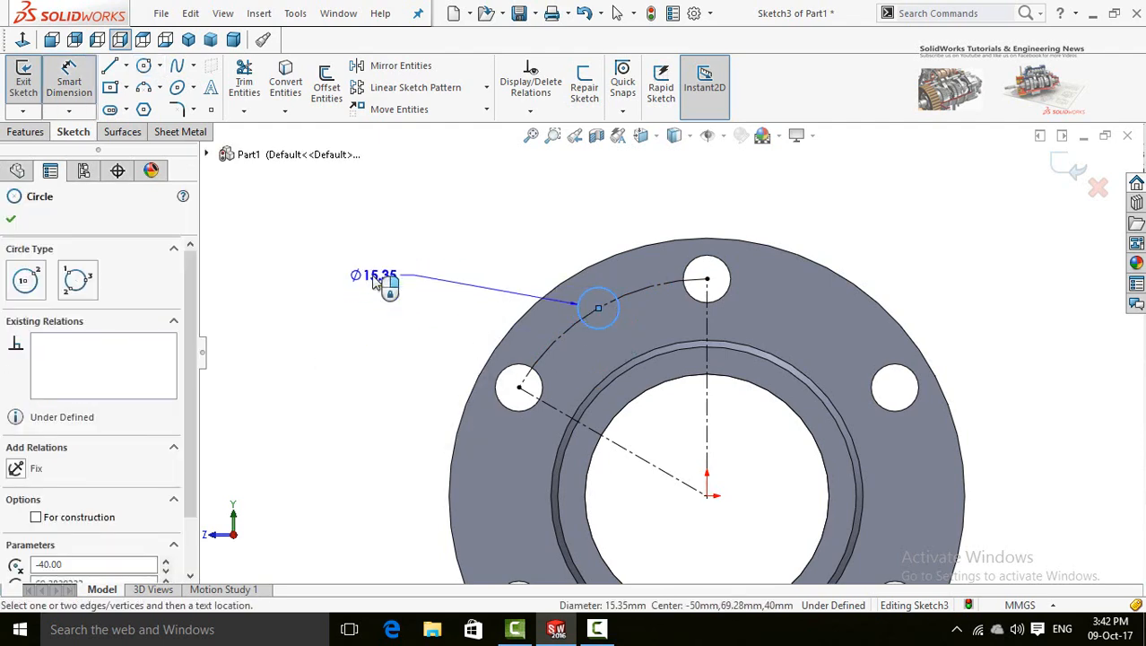
pyautogui.click(371, 276)
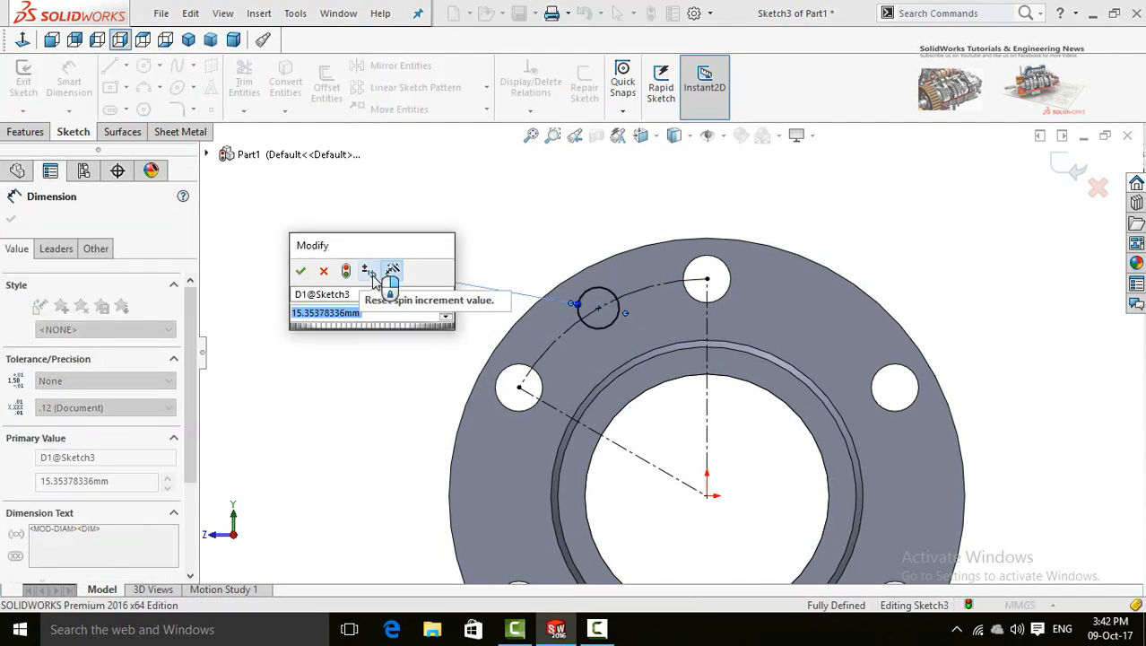
pyautogui.write('13')
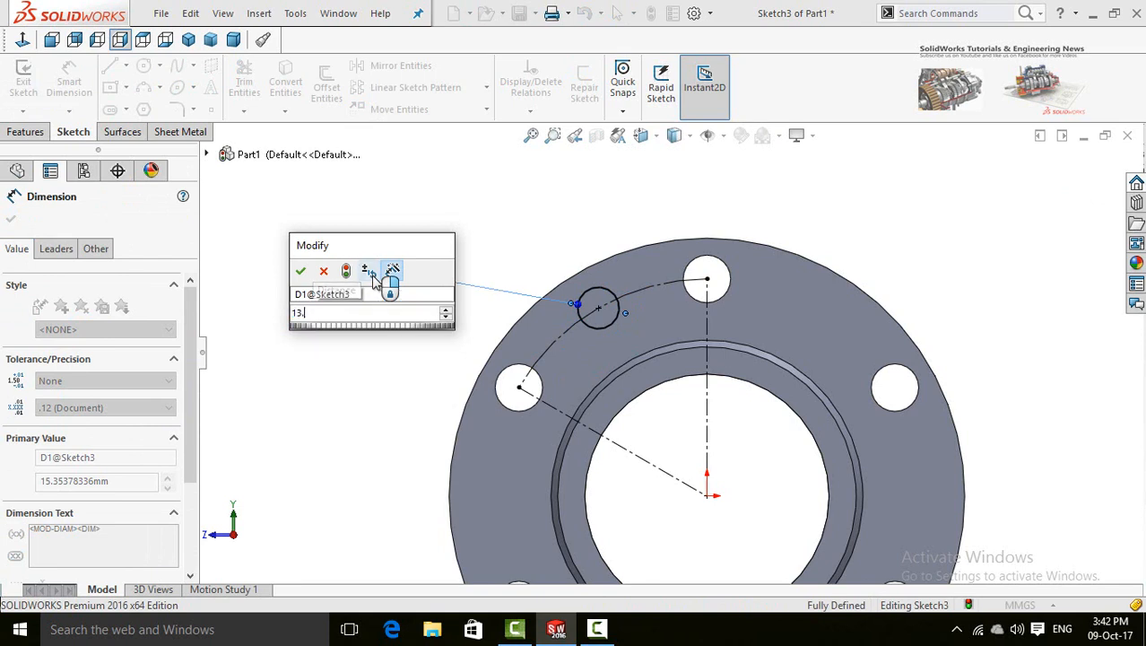
pyautogui.write('.5')
pyautogui.press('Return')
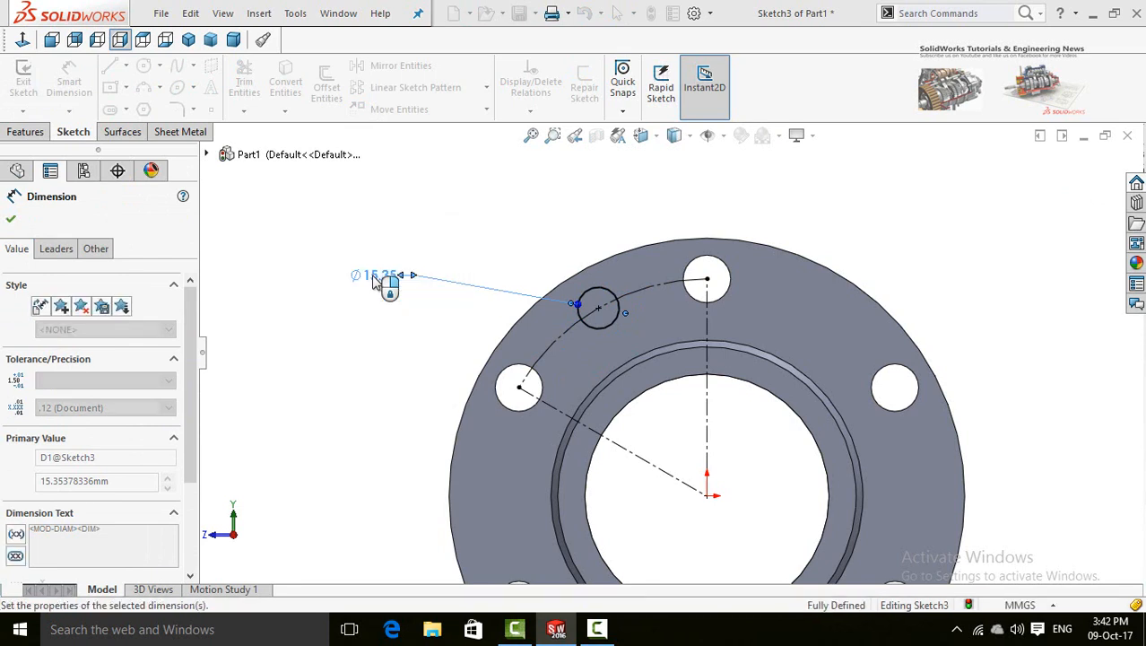
pyautogui.scroll(3, 501, 348)
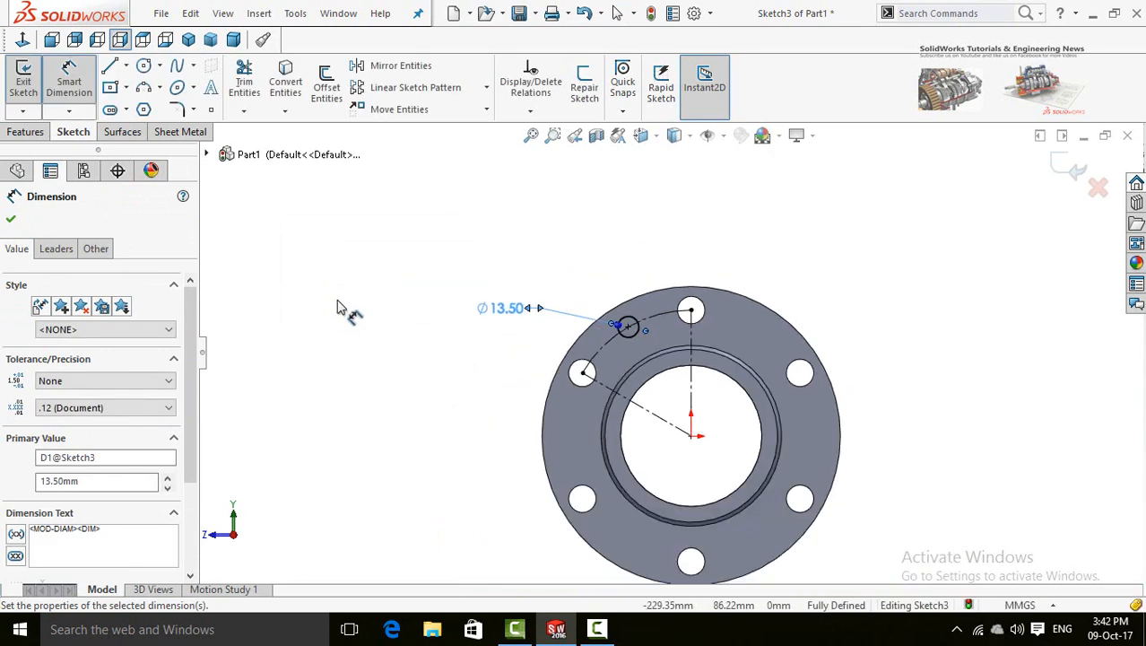
# Cut-extrude the 13.5 mm circle through the flange with a blind depth of 88 mm
pyautogui.click(18, 134)
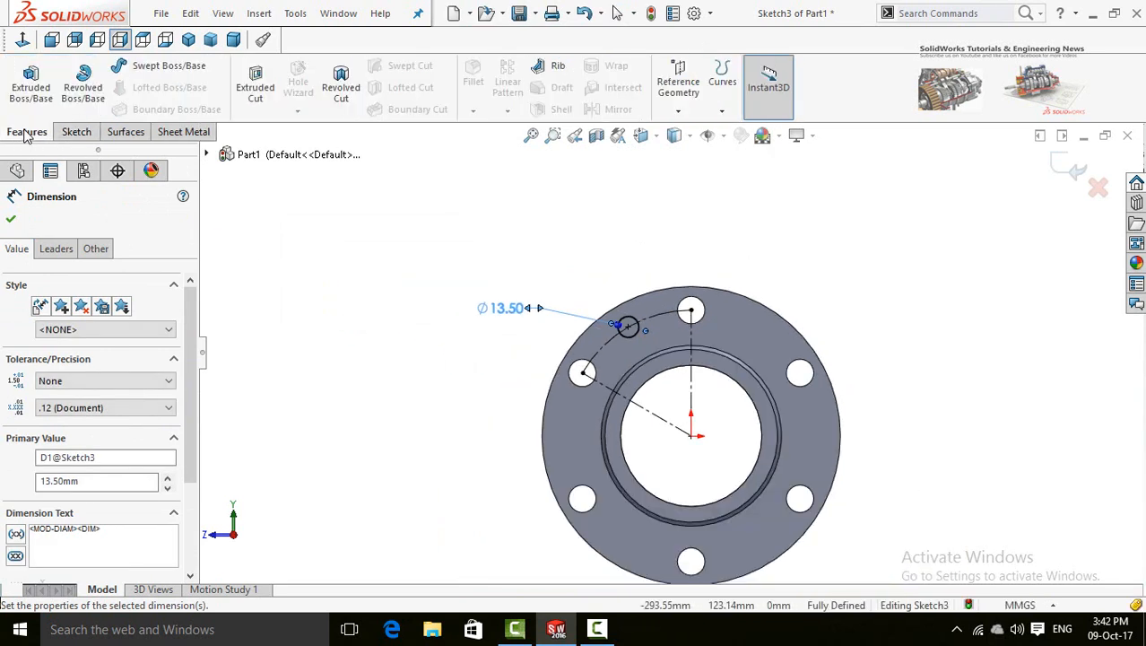
pyautogui.click(257, 106)
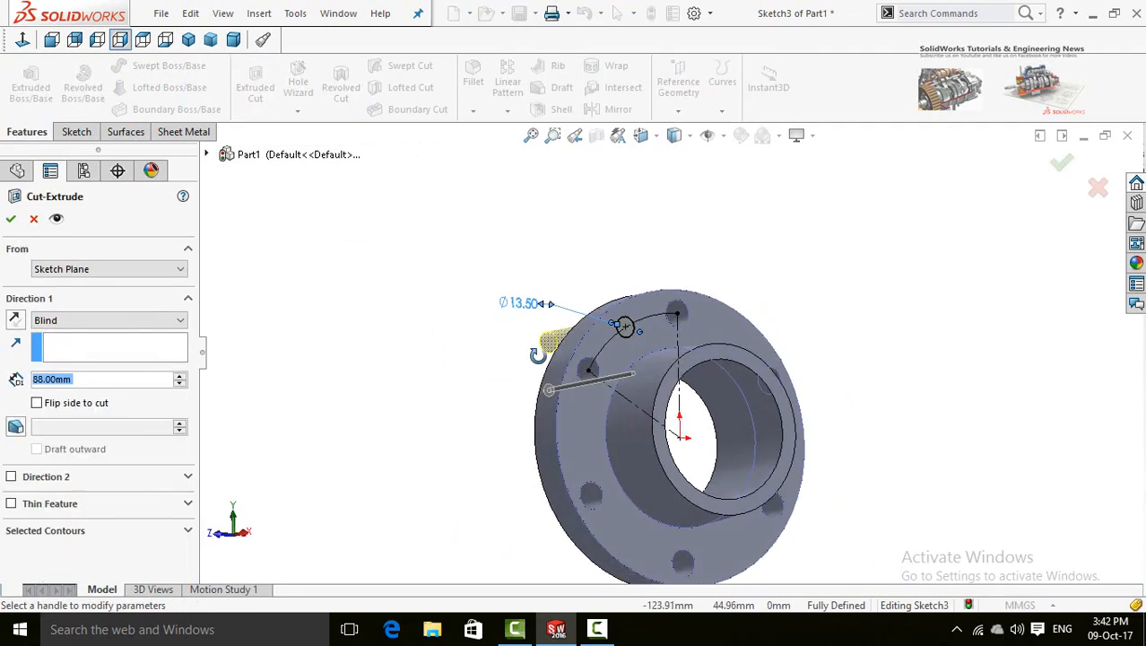
pyautogui.click(12, 221)
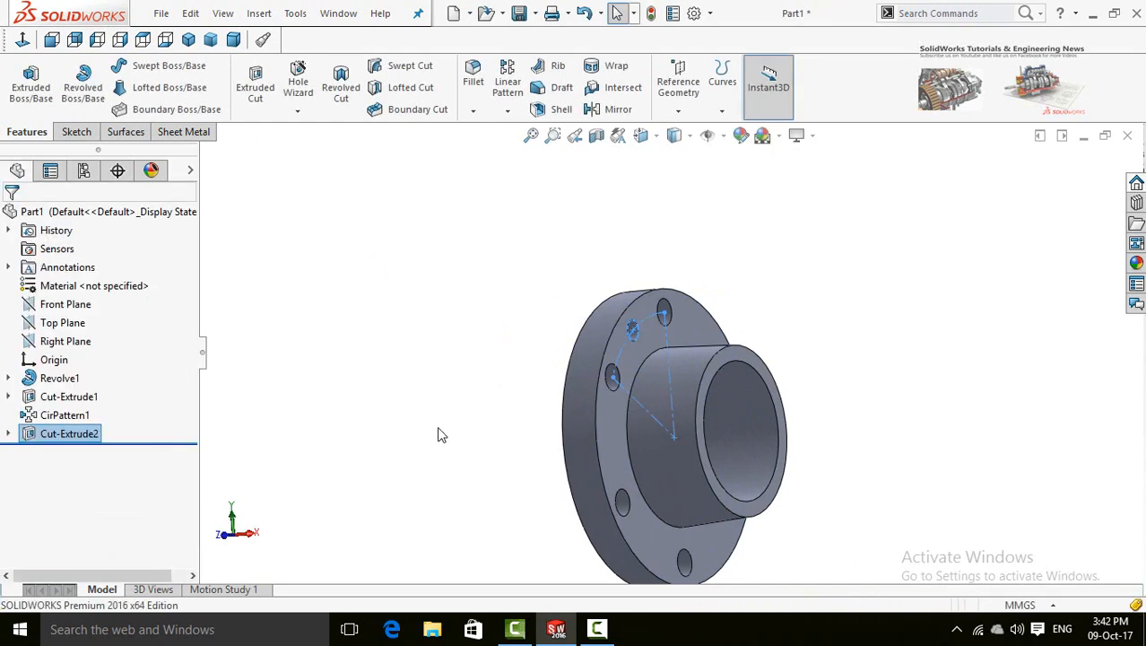
pyautogui.moveTo(464, 429)
pyautogui.mouseDown(button='middle')
pyautogui.moveTo(371, 455)
pyautogui.moveTo(425, 451)
pyautogui.mouseUp(button='middle')
pyautogui.click(426, 451)
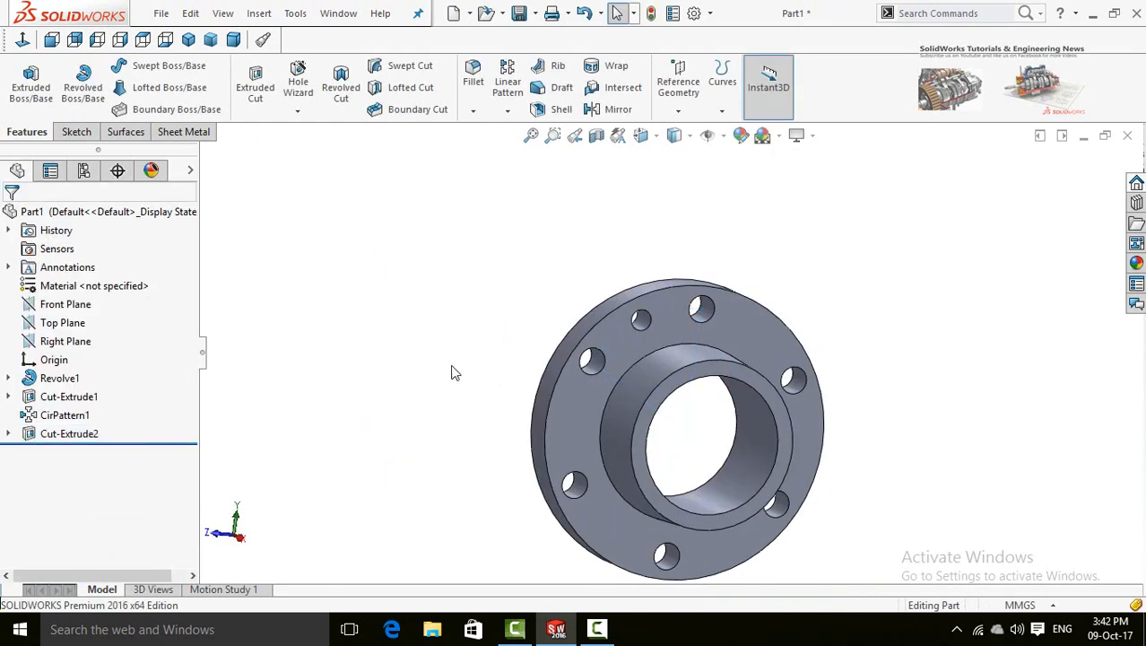
# Set up a circular pattern of the 13.5 mm hole cut around the flange's outer circular edge
pyautogui.click(473, 110)
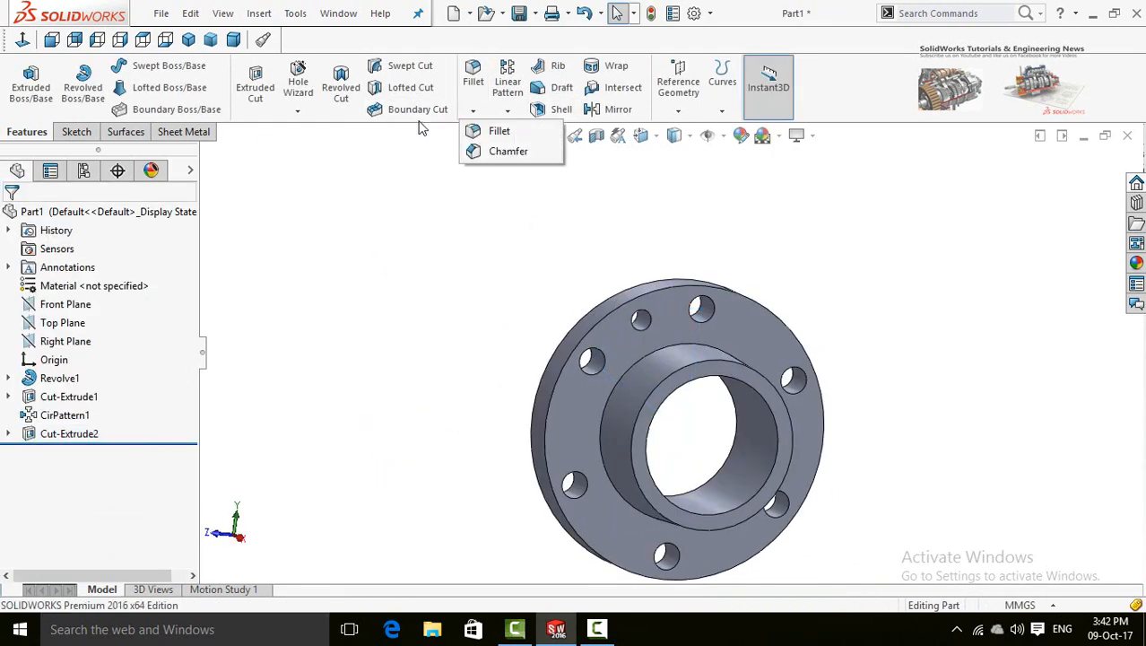
pyautogui.click(508, 111)
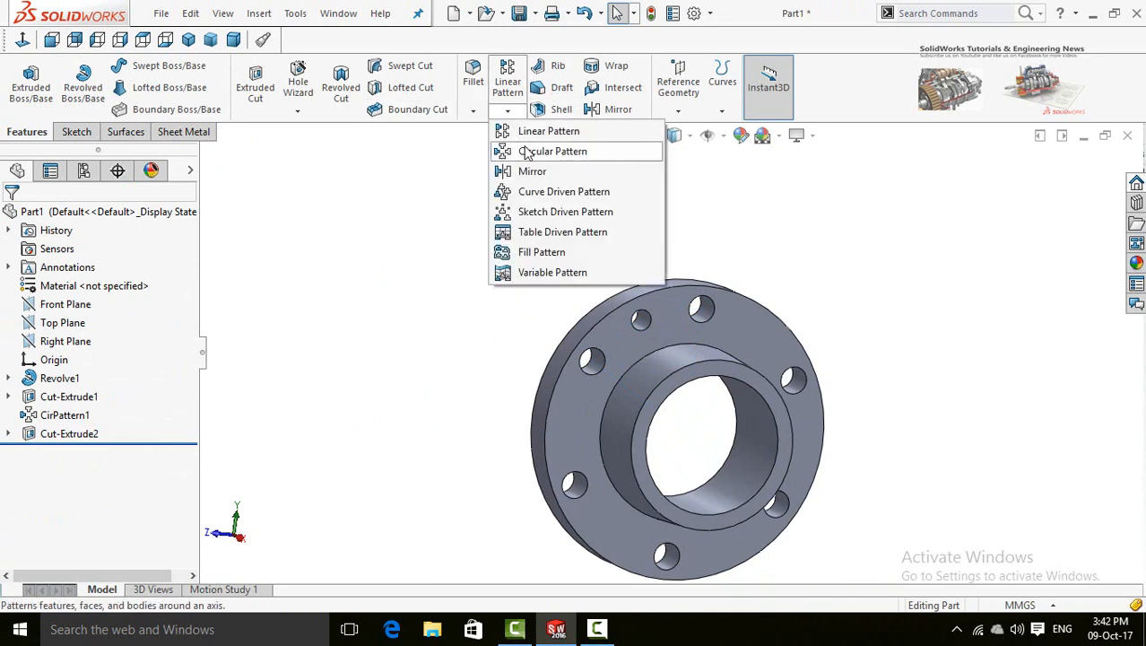
pyautogui.click(529, 151)
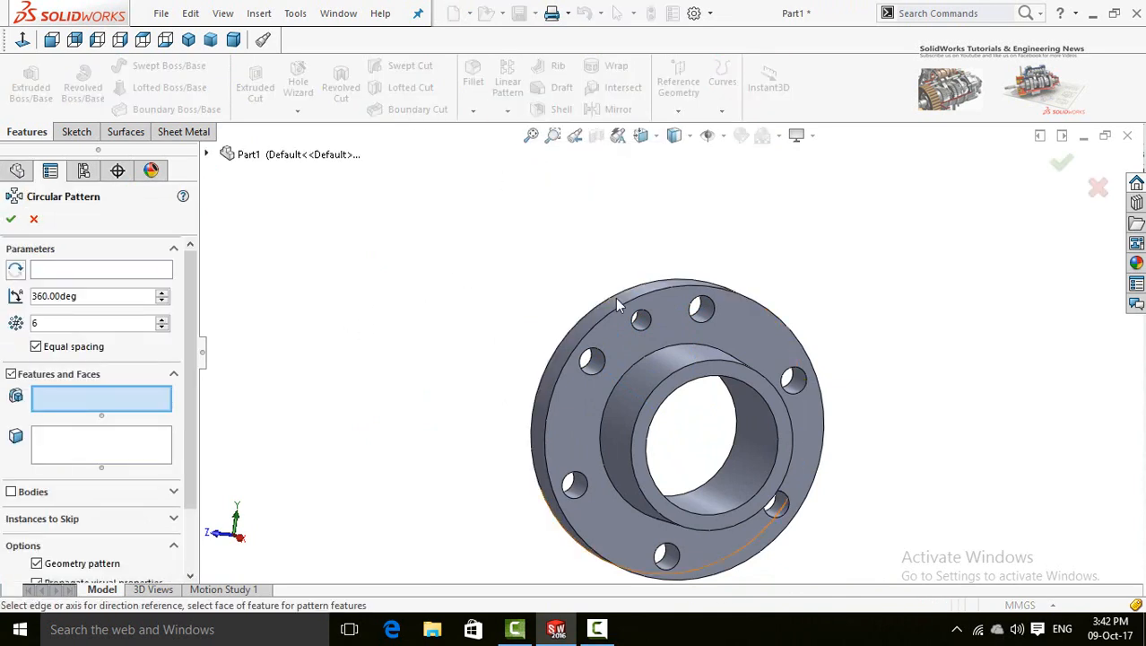
pyautogui.scroll(-1, 645, 321)
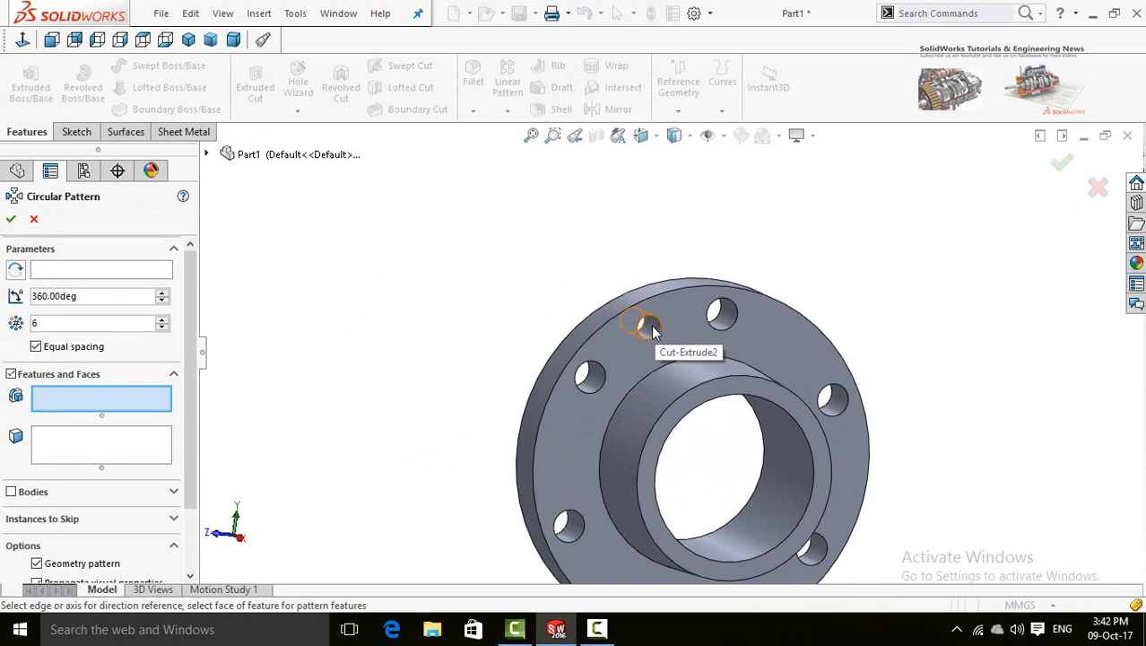
pyautogui.click(651, 328)
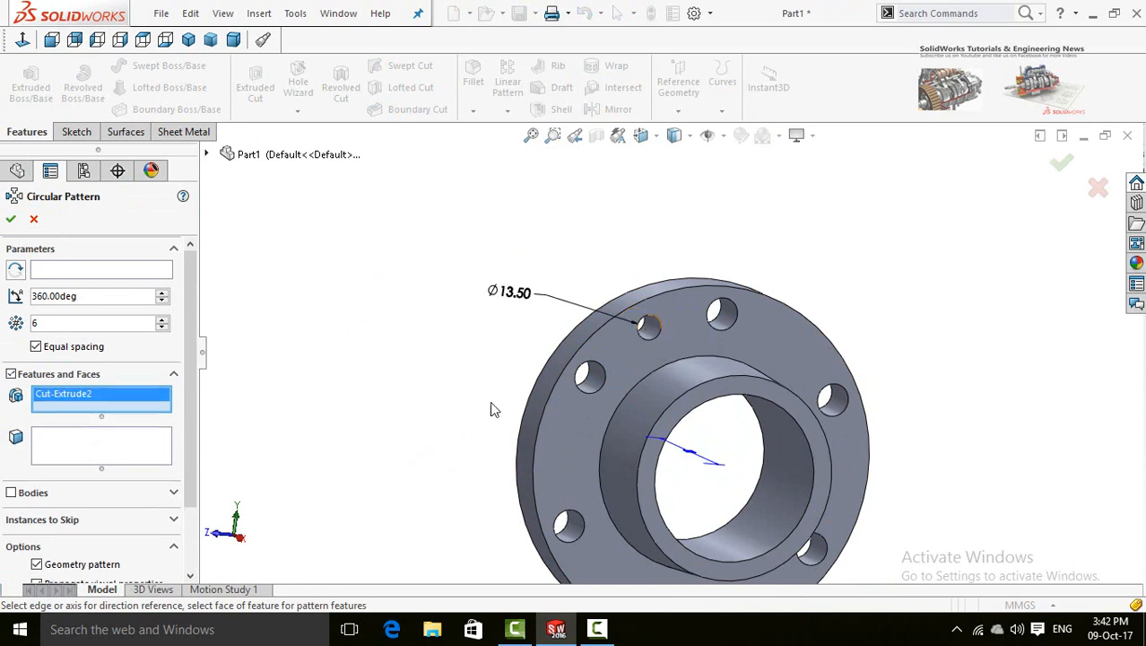
pyautogui.click(123, 273)
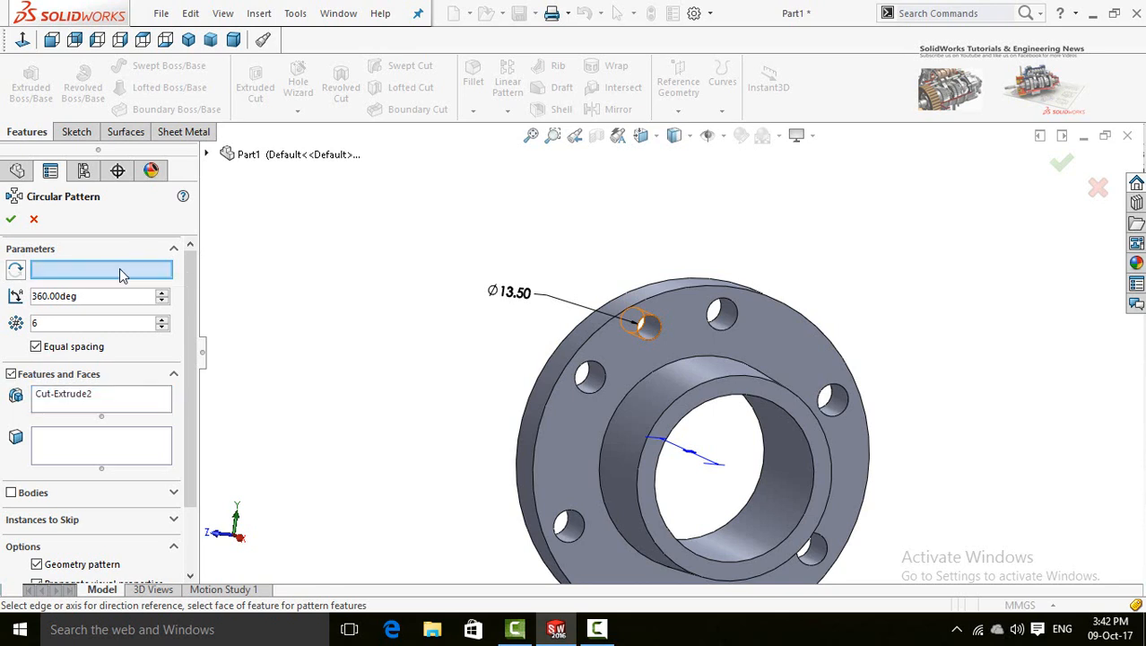
pyautogui.click(530, 392)
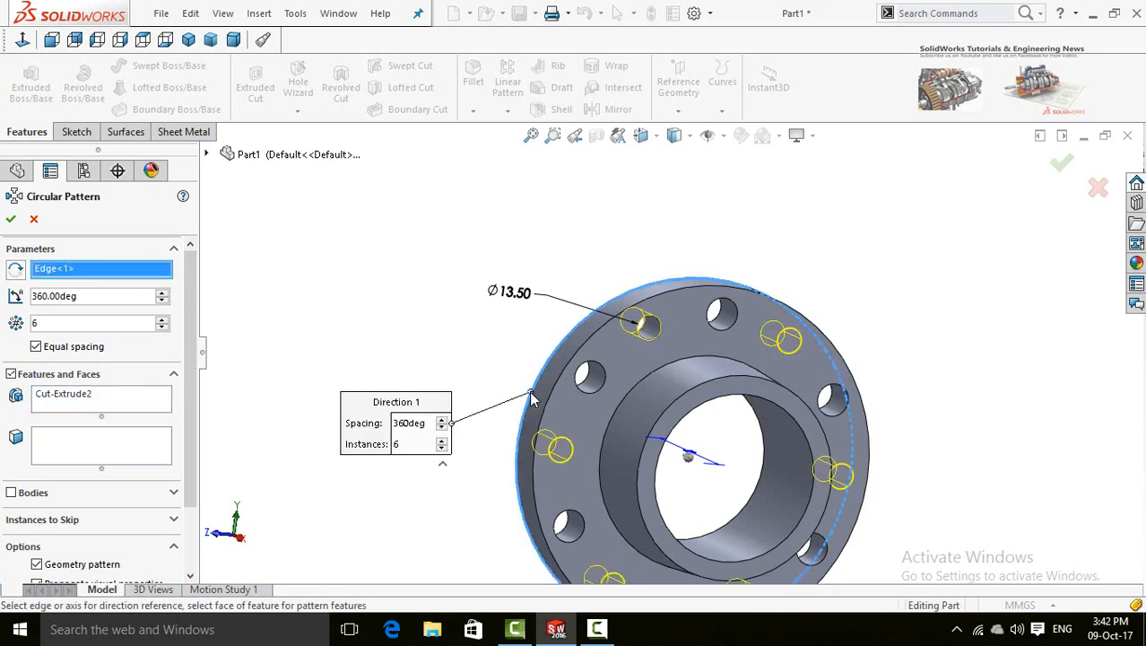
# Set the pattern to 3 equally spaced instances over 360 degrees and create it
pyautogui.moveTo(450, 347); pyautogui.dragTo(445, 321, button='middle')
pyautogui.scroll(3, 445, 324)
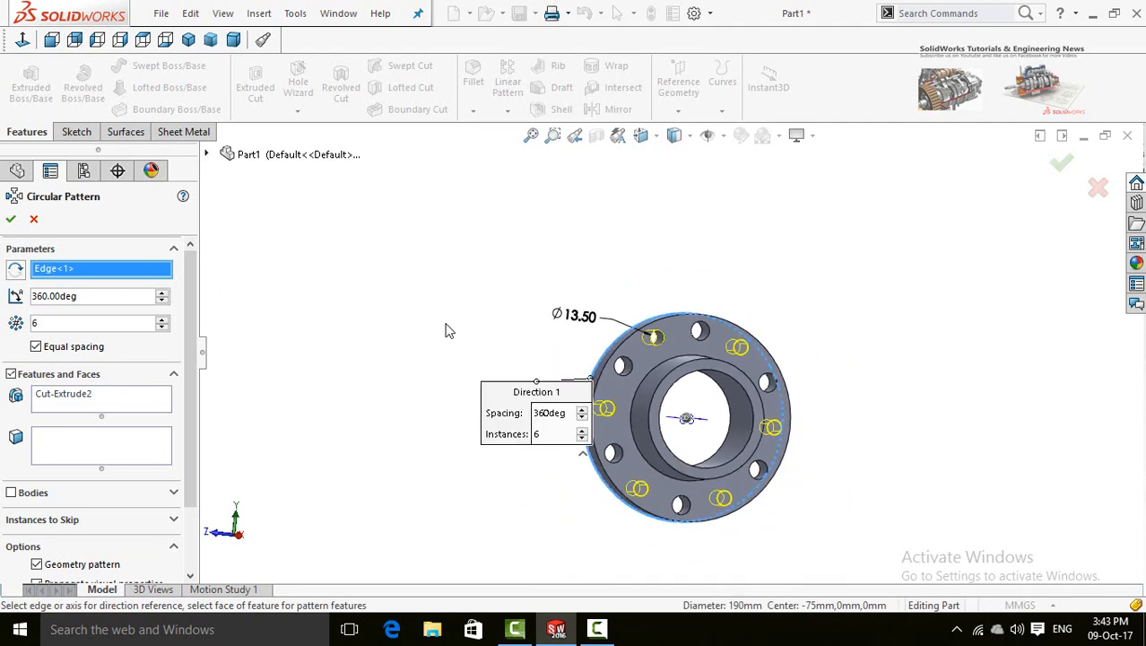
pyautogui.scroll(-2, 717, 506)
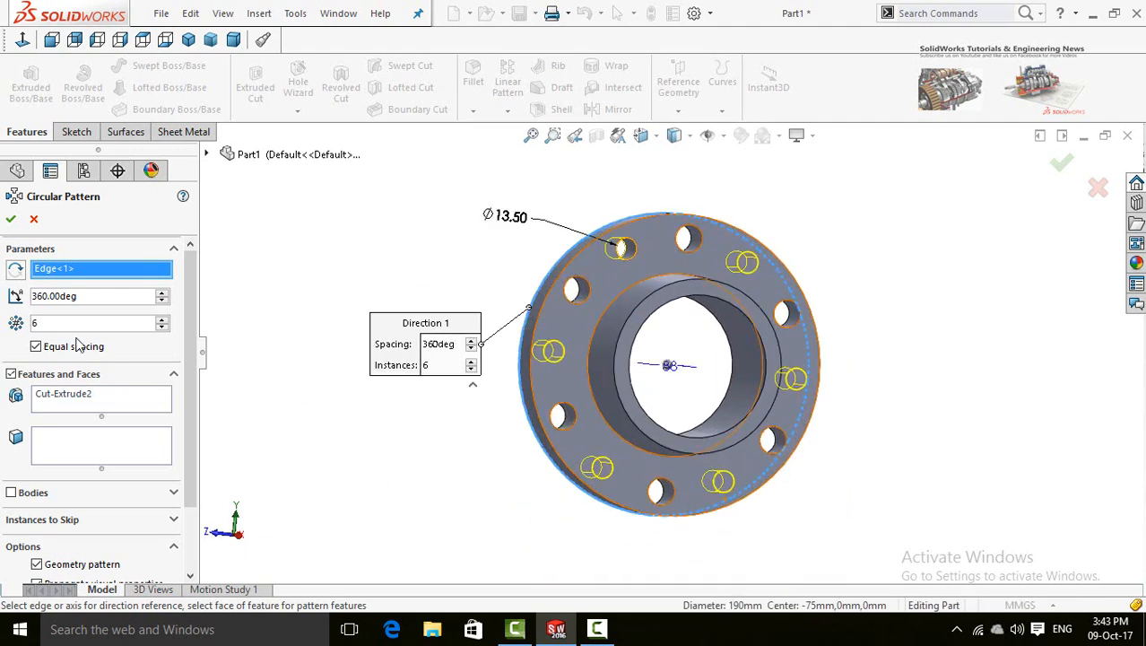
pyautogui.write('4')
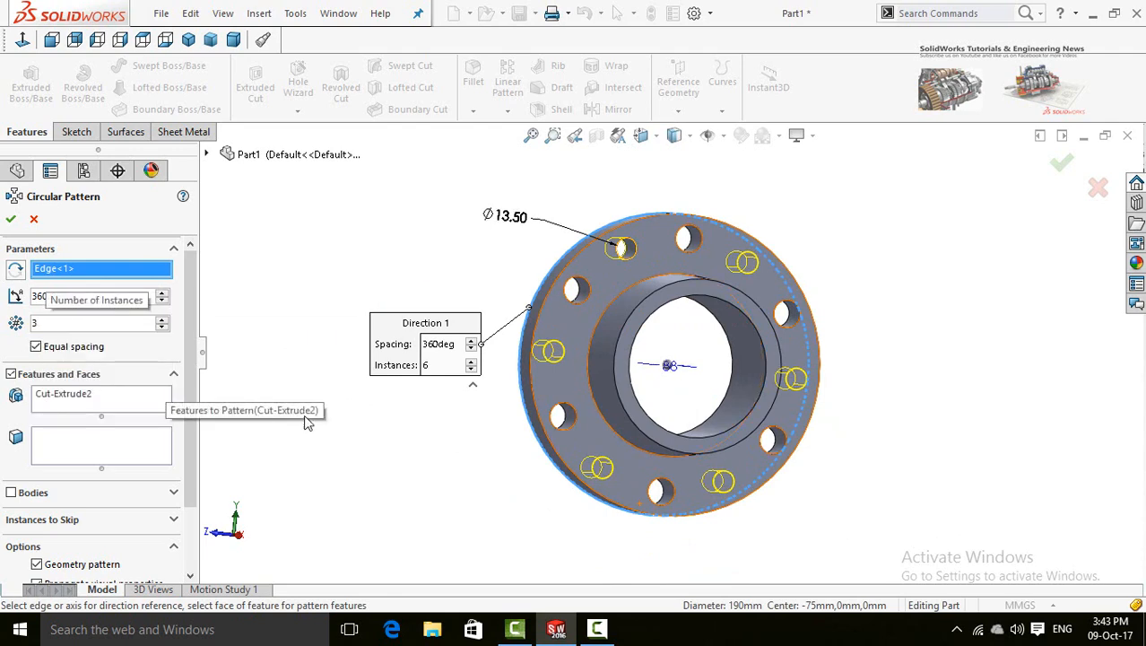
pyautogui.press('BackSpace')
pyautogui.write('3')
pyautogui.moveTo(427, 494); pyautogui.dragTo(471, 466, button='middle')
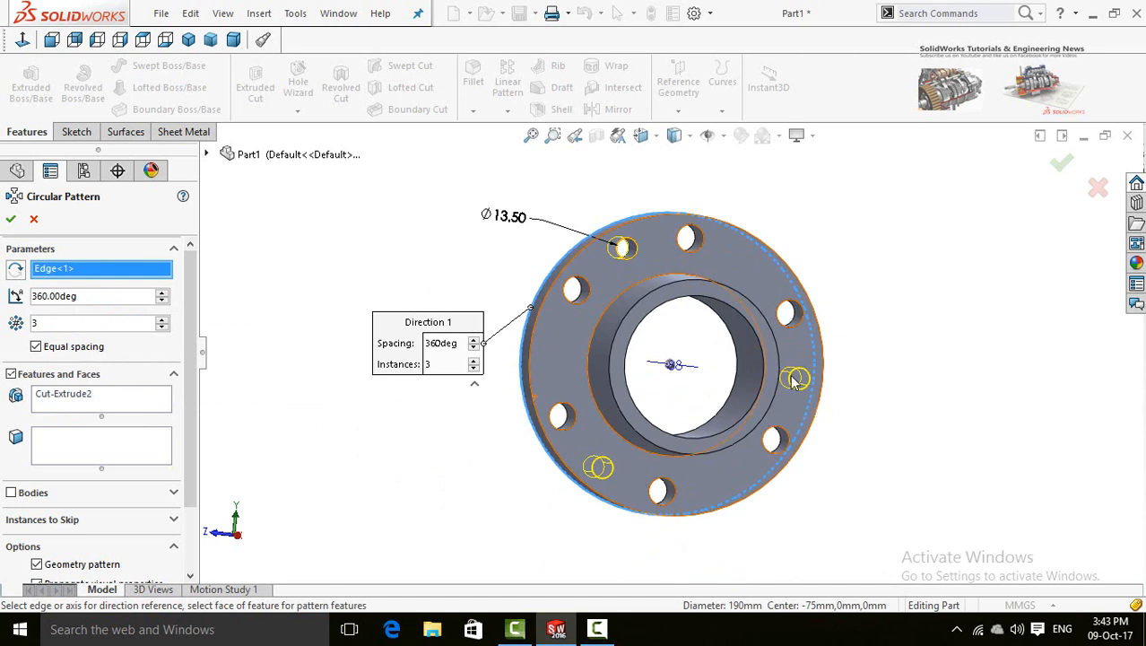
pyautogui.click(10, 221)
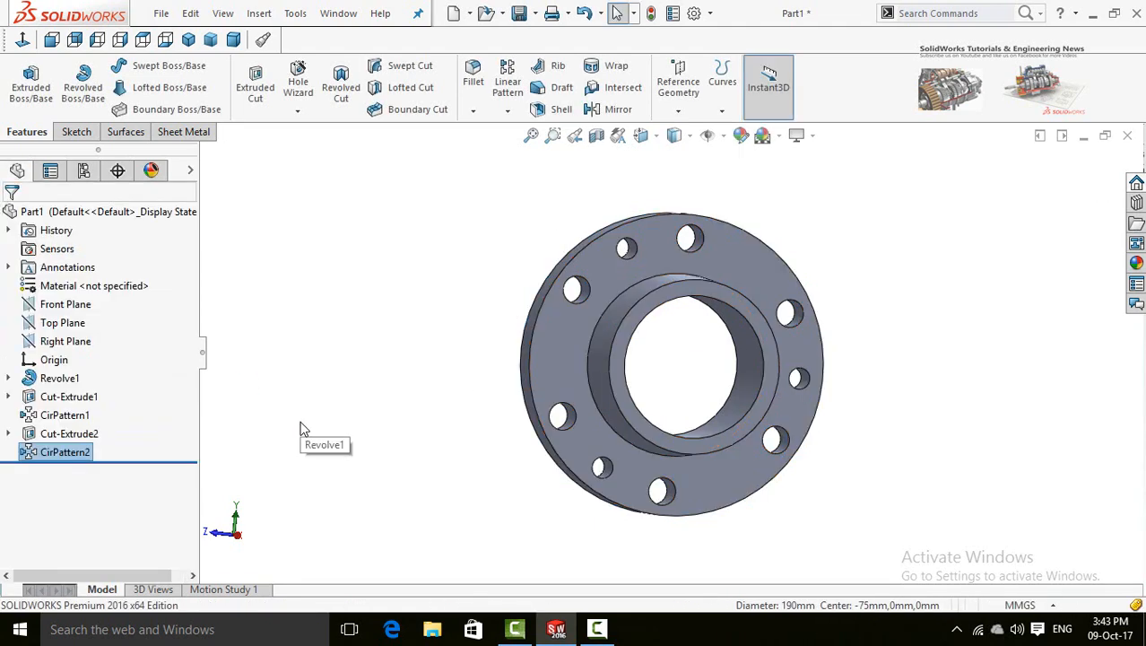
# Start a new sketch on the hub's annular end face and view it face-on
pyautogui.moveTo(389, 317); pyautogui.dragTo(473, 335, button='middle')
pyautogui.scroll(3, 431, 339)
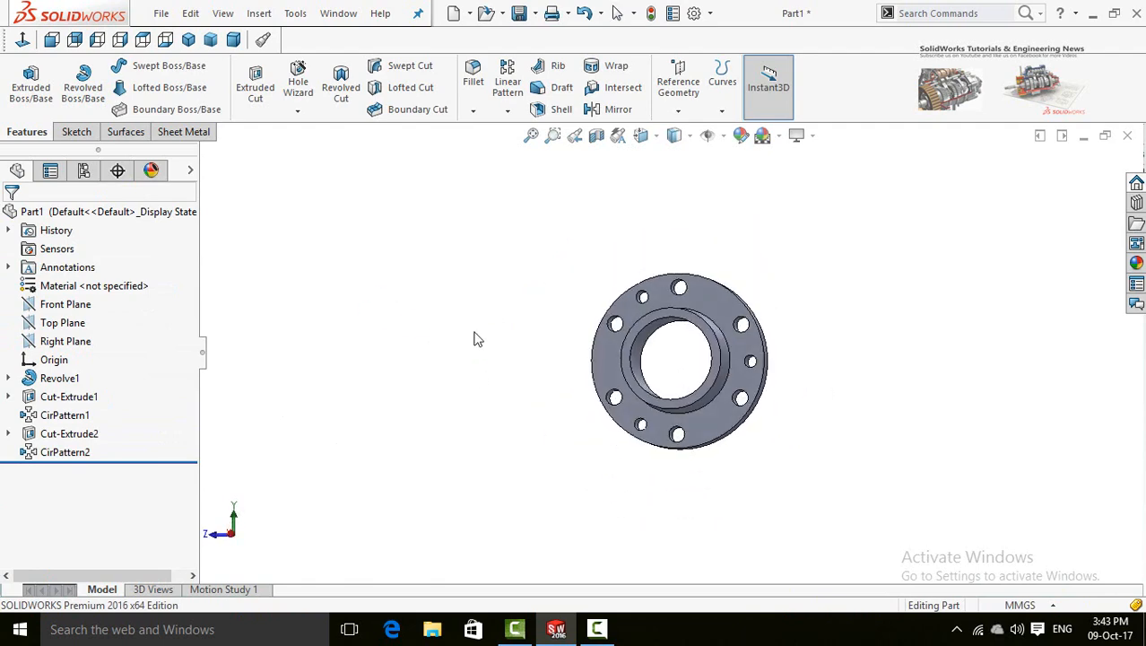
pyautogui.scroll(-5, 687, 331)
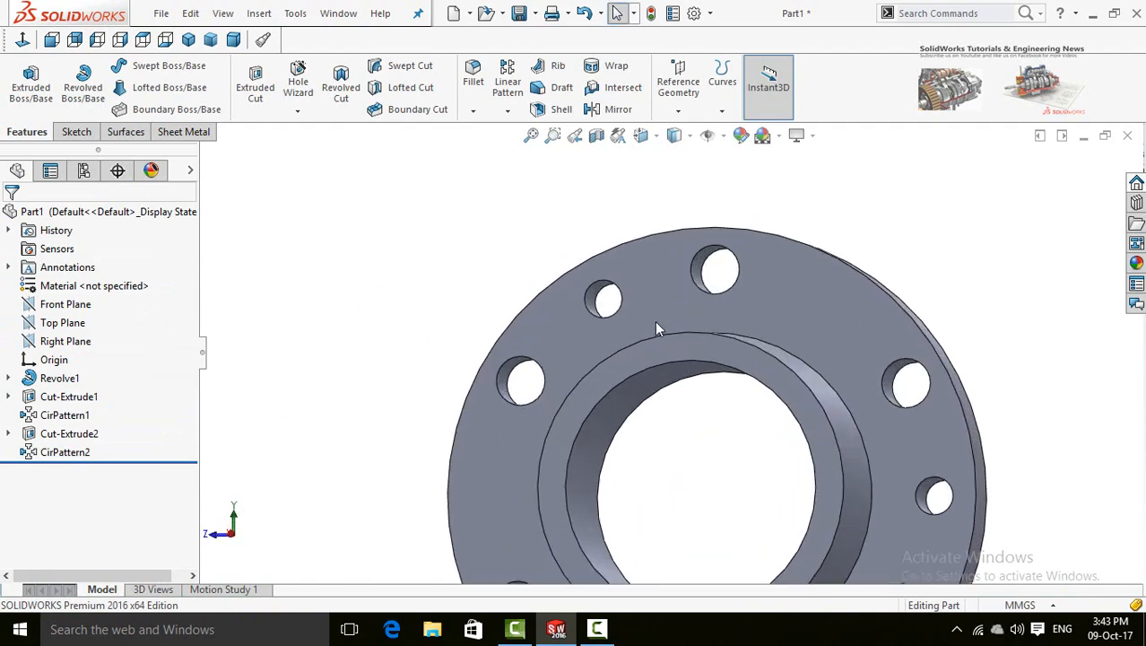
pyautogui.click(625, 357)
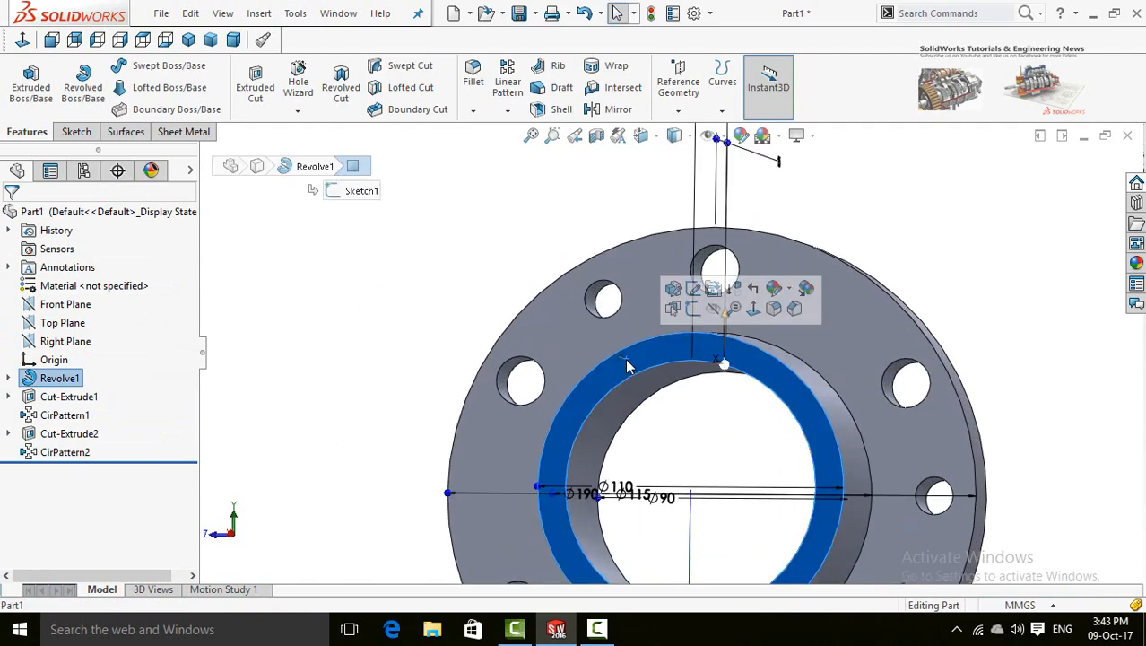
pyautogui.click(695, 309)
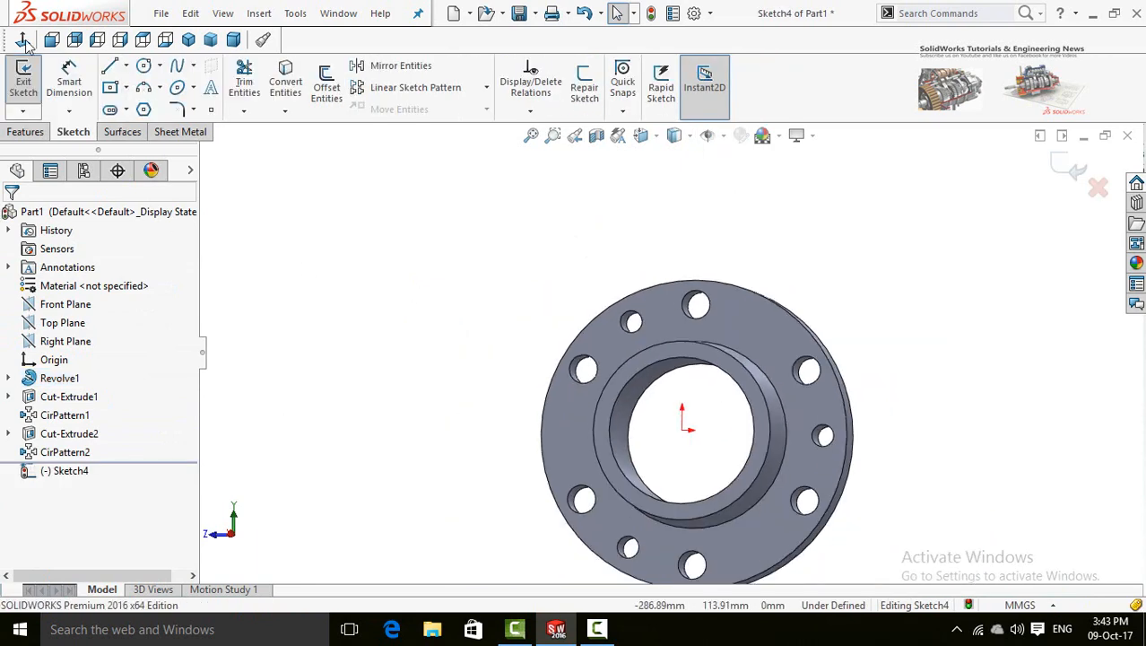
pyautogui.click(25, 40)
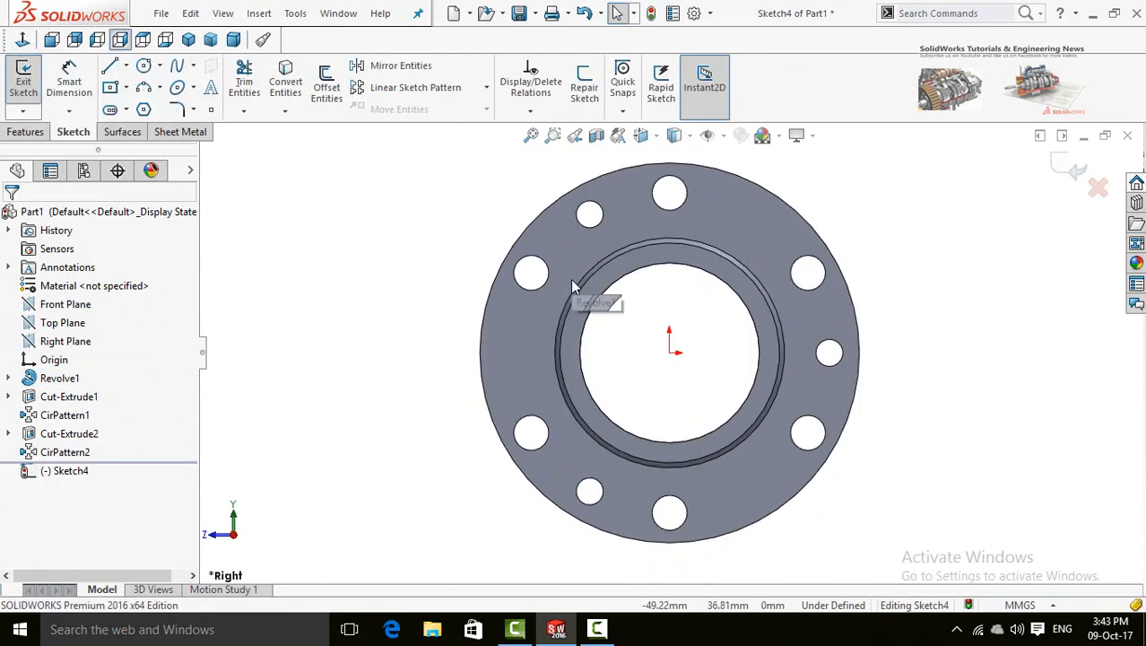
pyautogui.scroll(3, 573, 281)
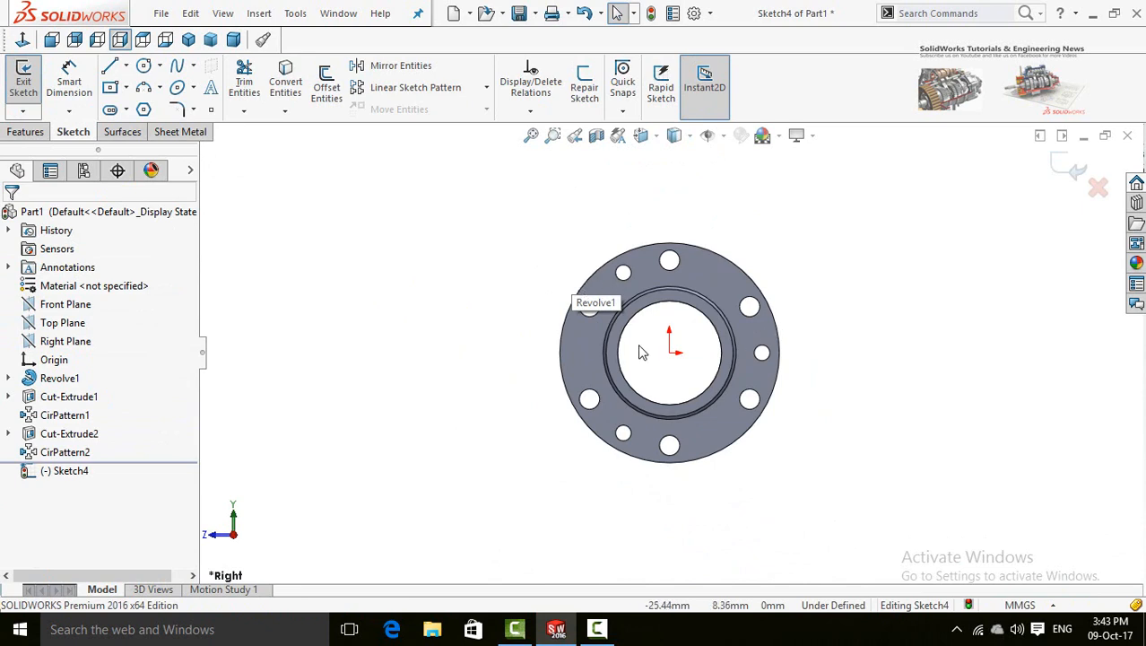
pyautogui.scroll(-1, 641, 351)
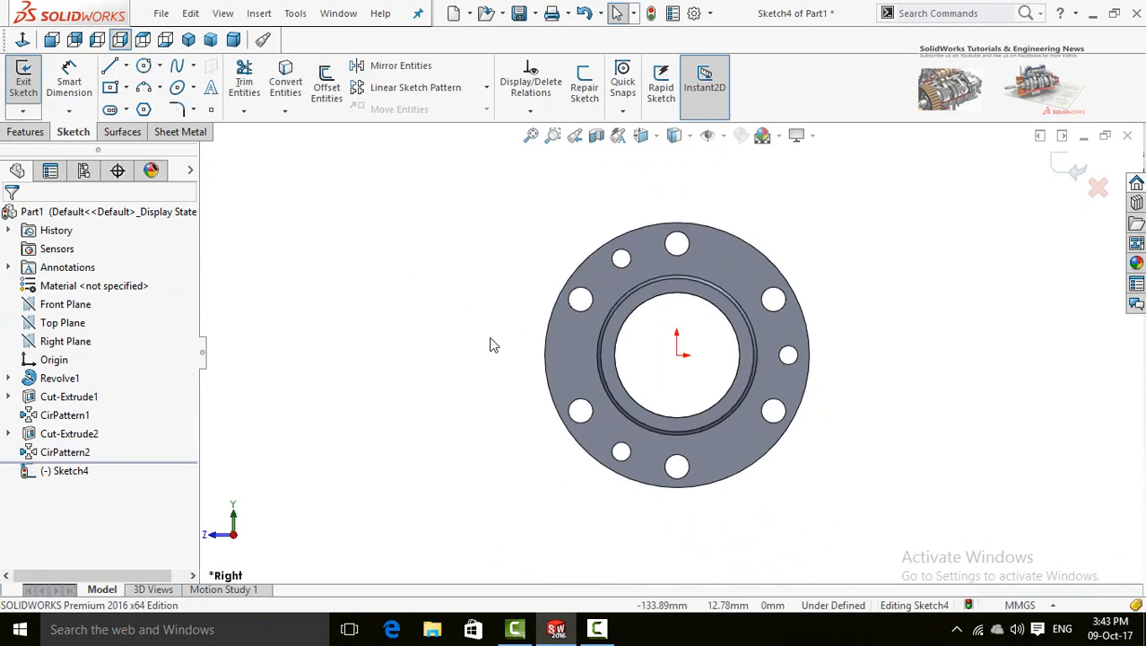
# Sketch a horizontal centerline about 113 mm long from the origin past the flange's rim, on the side opposite the lone small hole
pyautogui.click(126, 66)
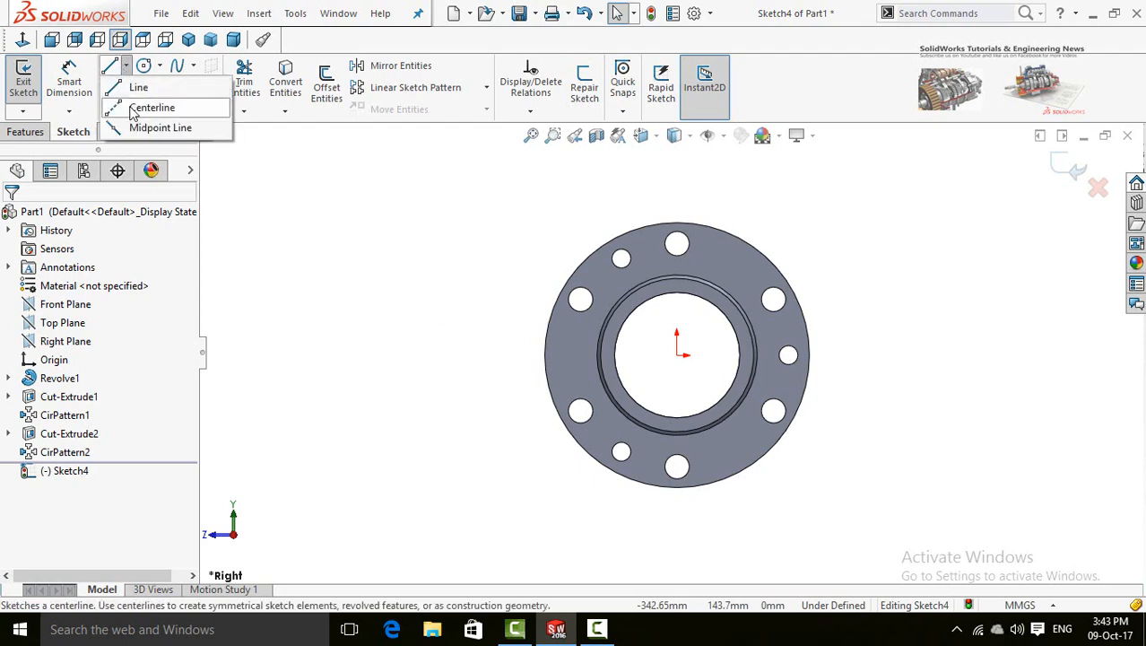
pyautogui.click(135, 108)
pyautogui.scroll(-3, 579, 385)
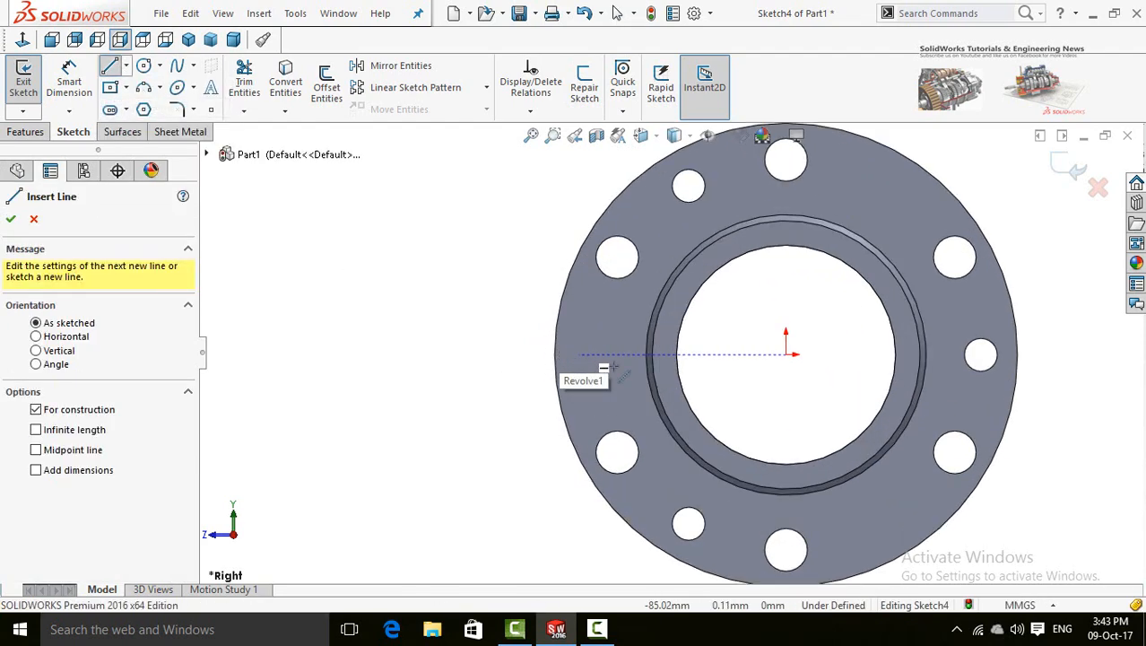
pyautogui.click(786, 354)
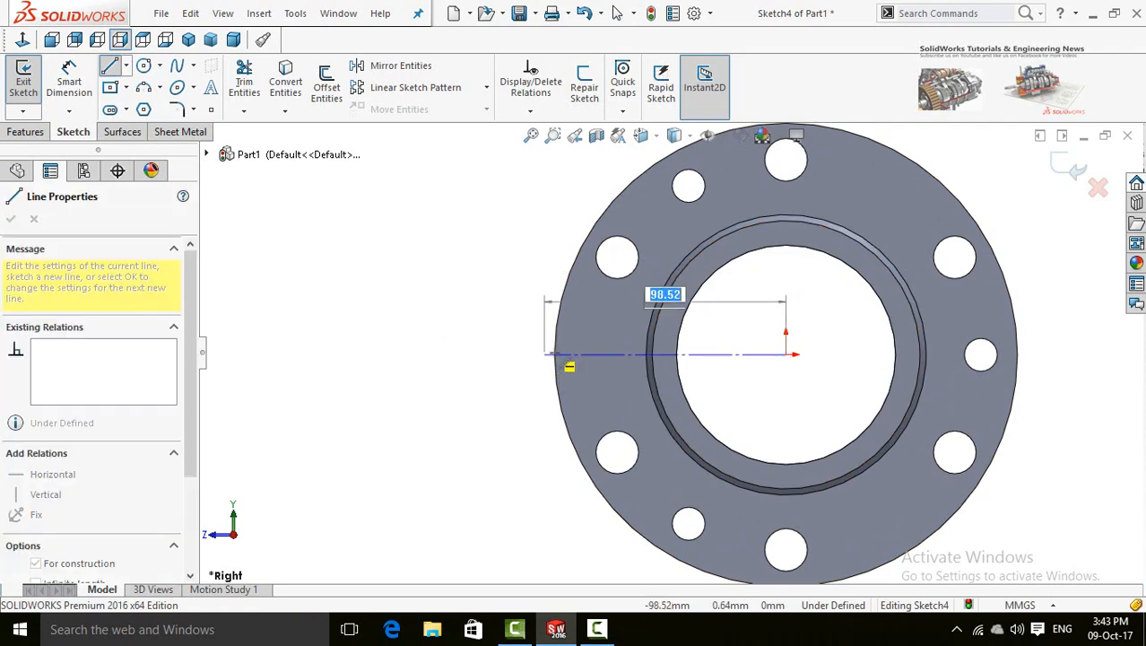
pyautogui.doubleClick(510, 354)
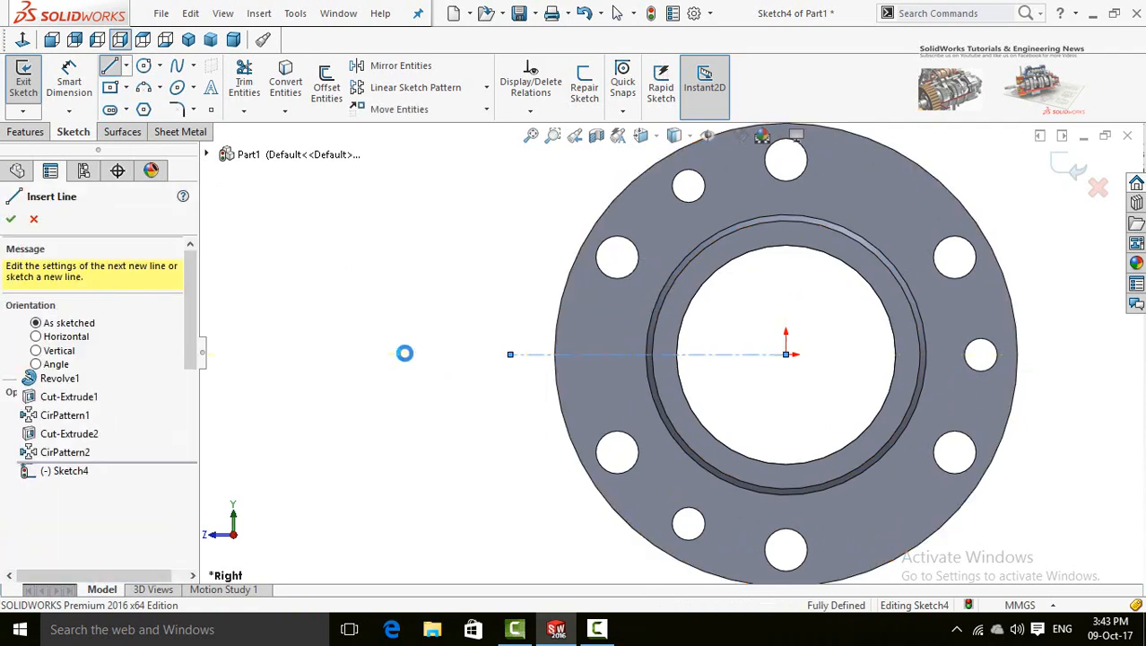
pyautogui.press('Escape')
# Draw a vertical midpoint line centred on the centerline's outer end, reaching about 10.75 mm to each side
pyautogui.click(125, 67)
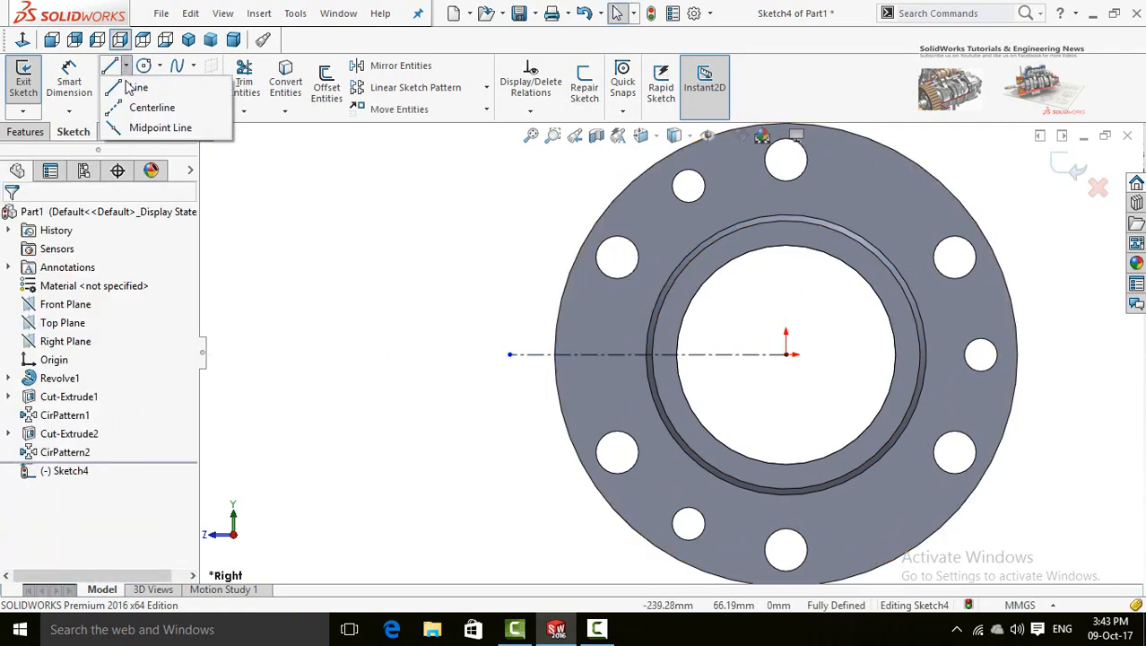
pyautogui.click(146, 129)
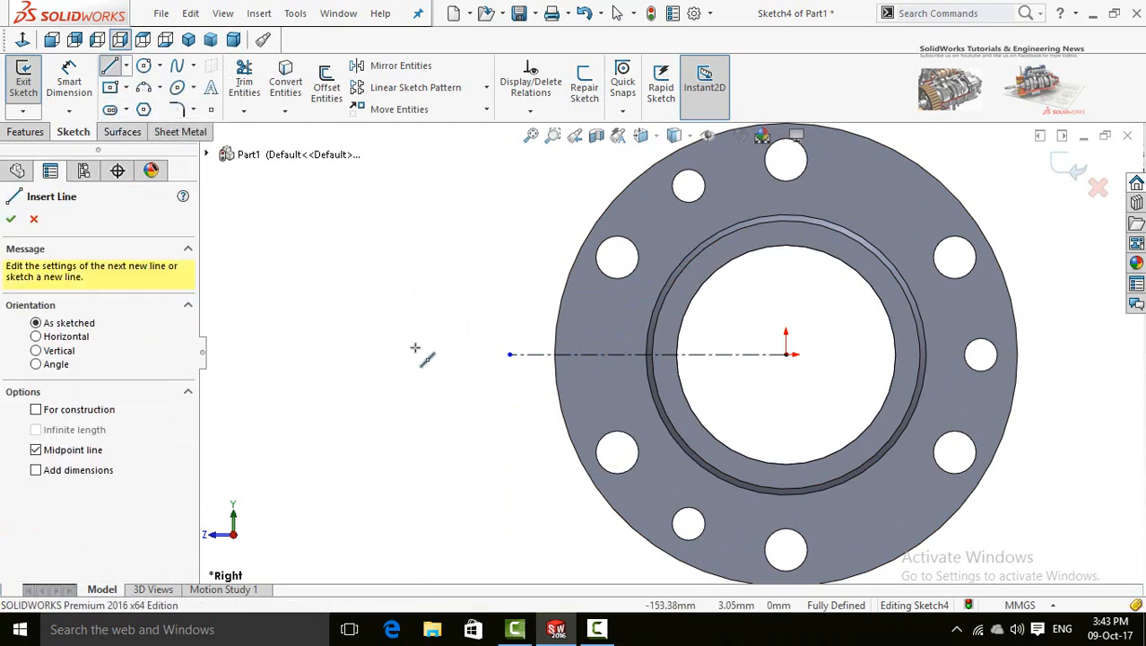
pyautogui.click(511, 354)
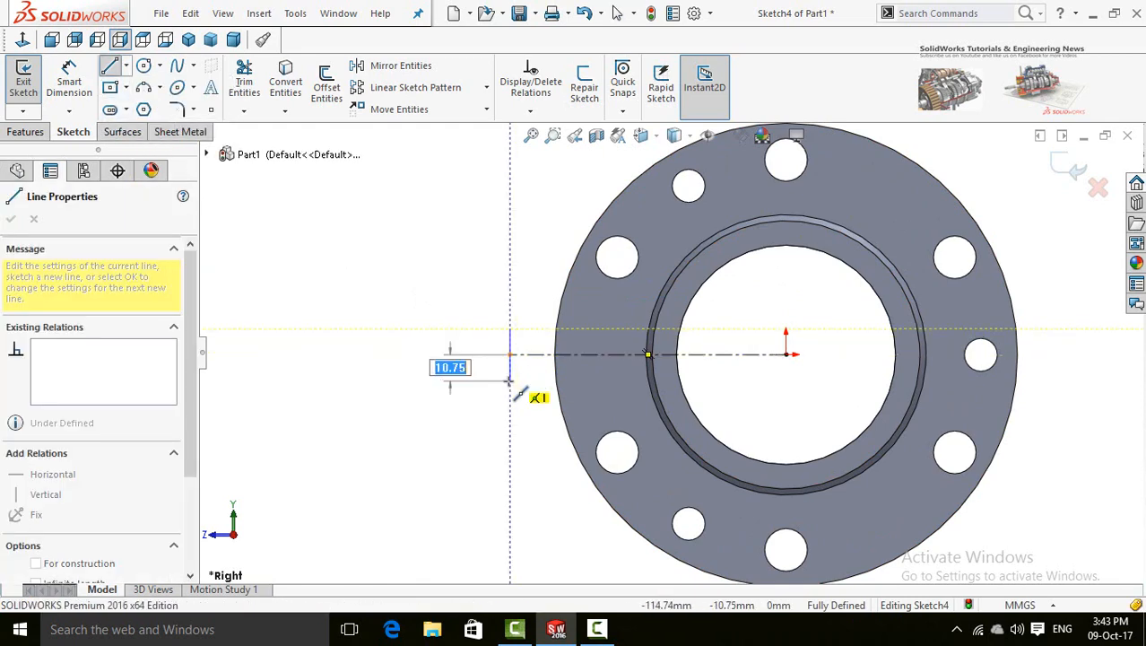
pyautogui.click(519, 395)
pyautogui.press('Escape')
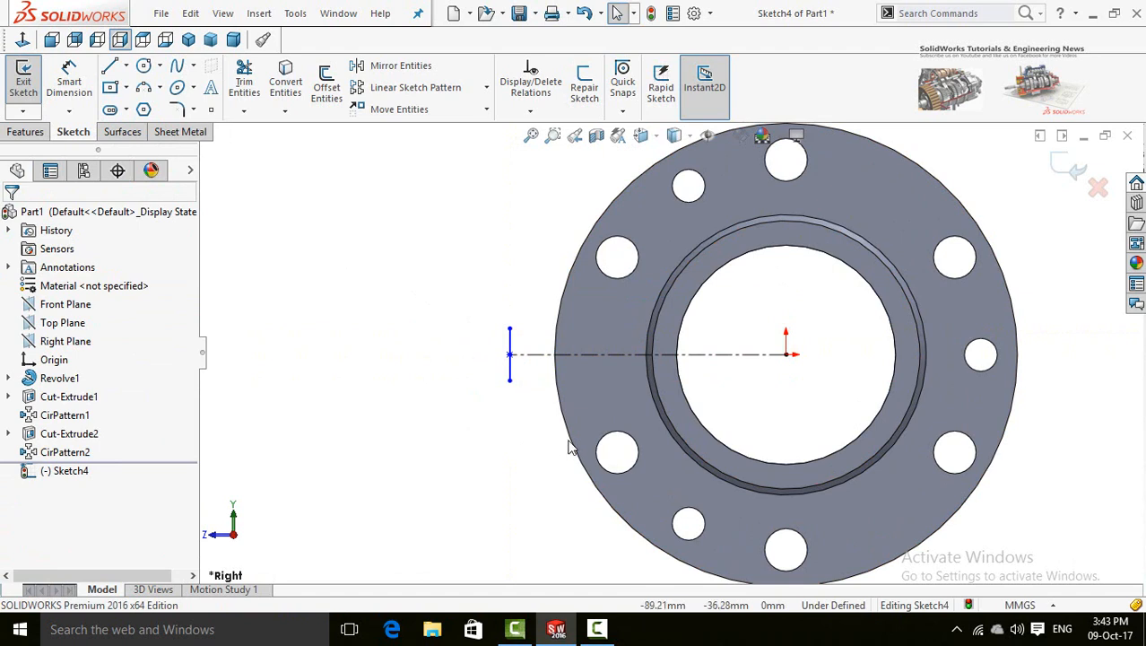
# Draw a vertical midpoint line centred on the origin, reaching about 8.33 mm to each side
pyautogui.click(125, 65)
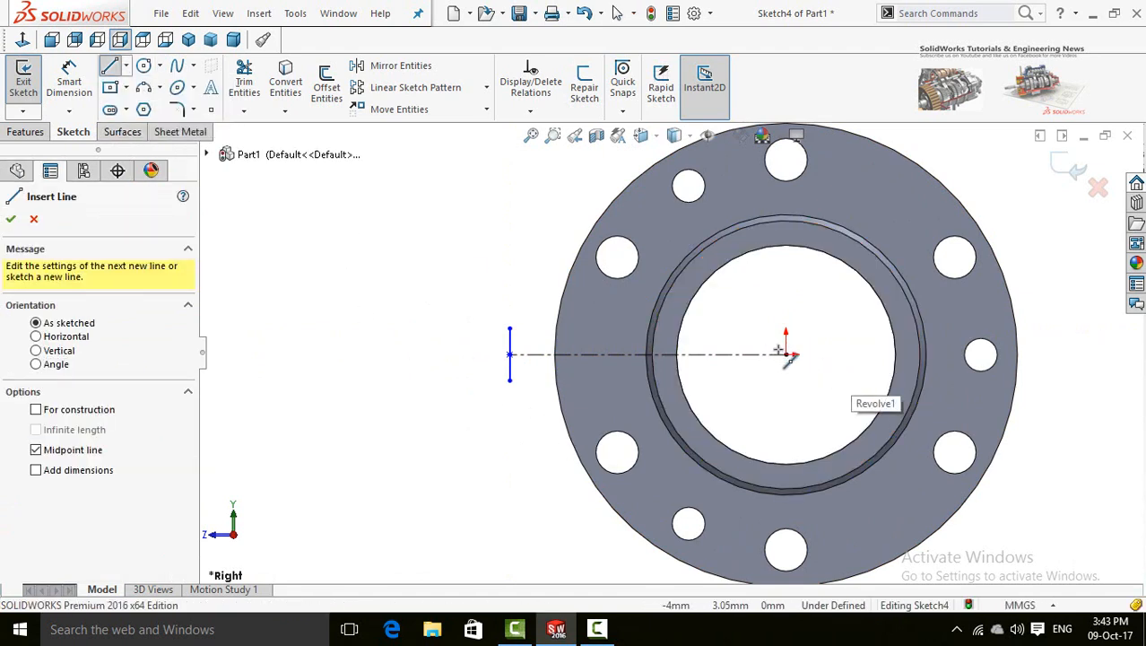
pyautogui.click(786, 355)
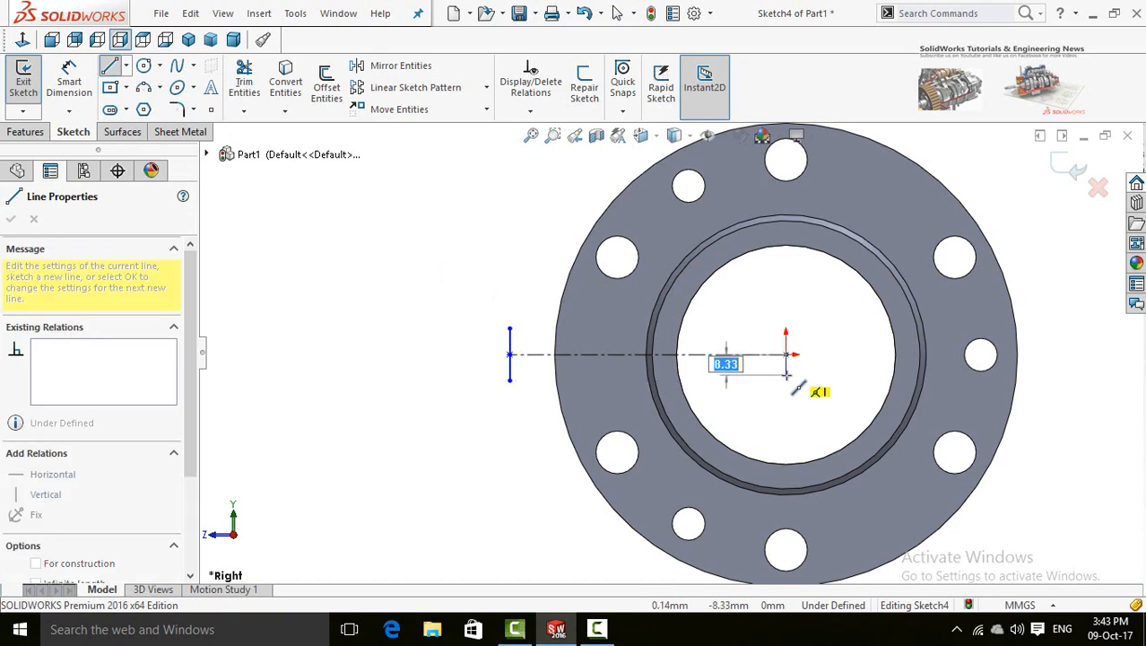
pyautogui.click(786, 374)
pyautogui.press('Escape')
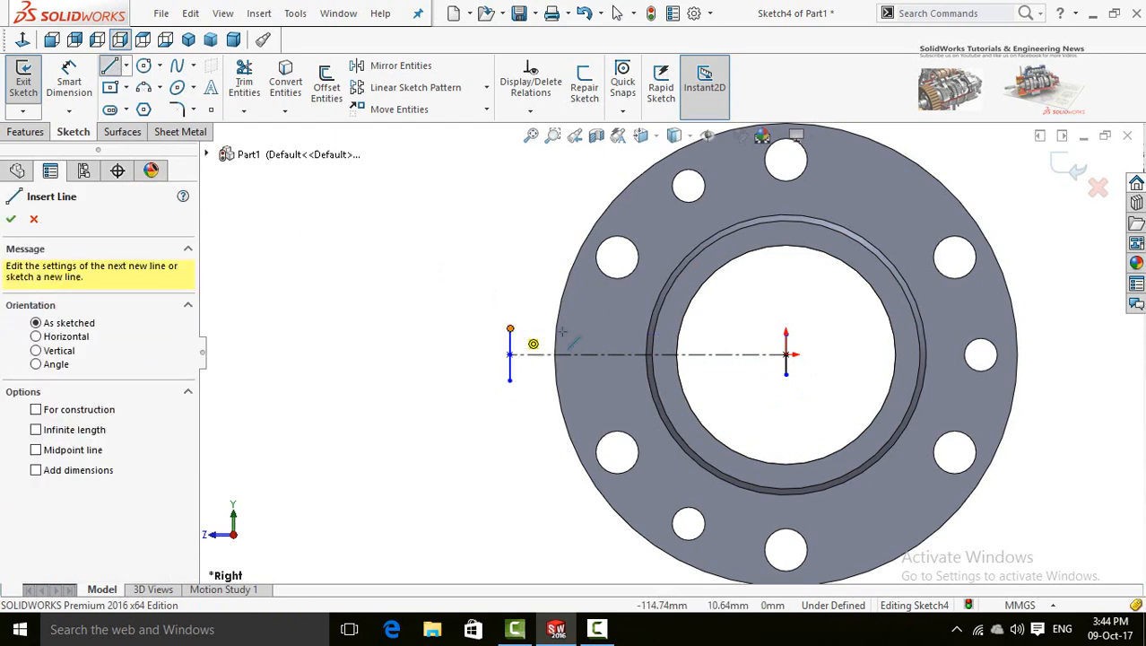
# Join the upper and lower ends of the two vertical lines with straight lines to close the slot profile
pyautogui.click(510, 330)
pyautogui.click(785, 334)
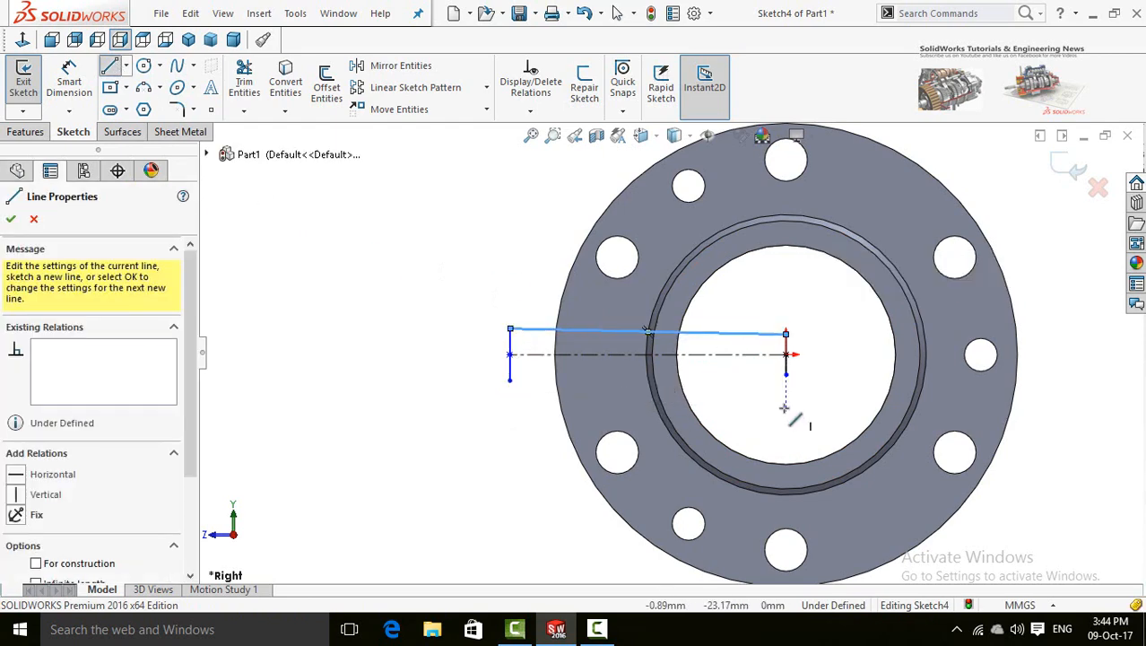
pyautogui.click(786, 375)
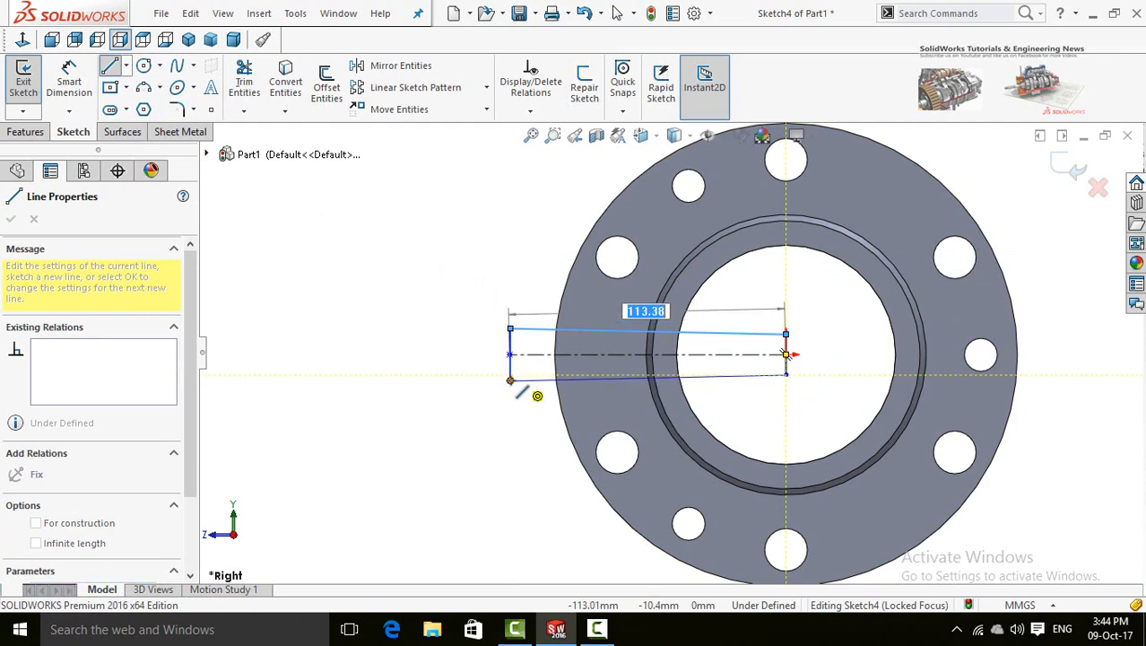
pyautogui.doubleClick(510, 380)
pyautogui.press('Escape')
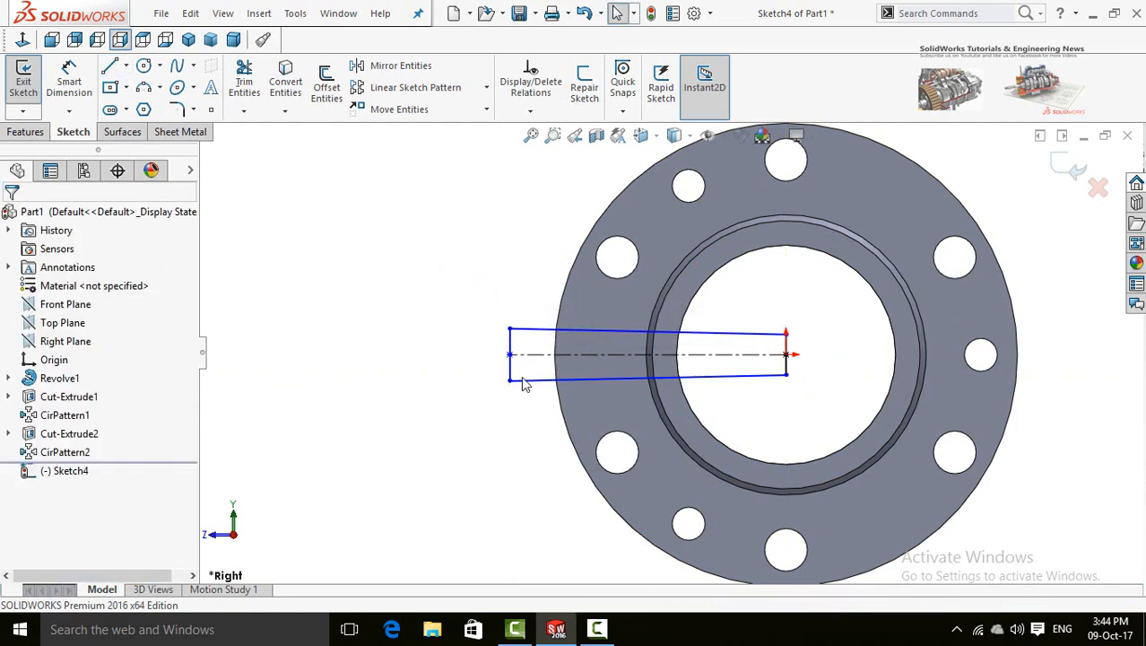
# Add a horizontal relation to the lower long line of the slot profile
pyautogui.click(521, 378)
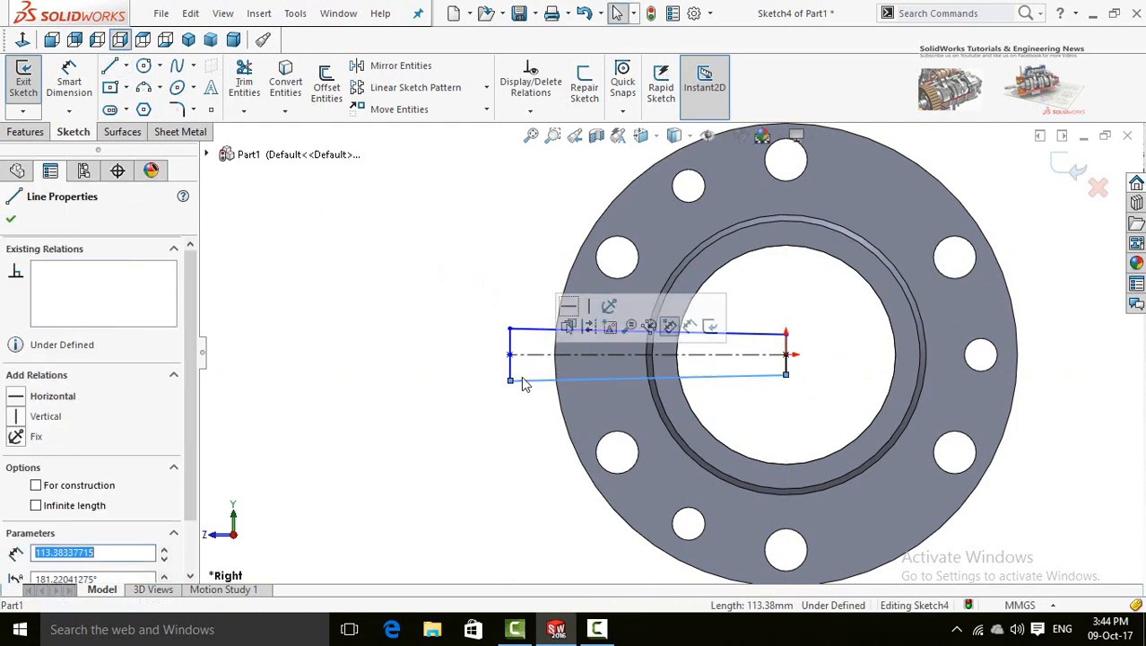
pyautogui.click(570, 311)
pyautogui.click(491, 446)
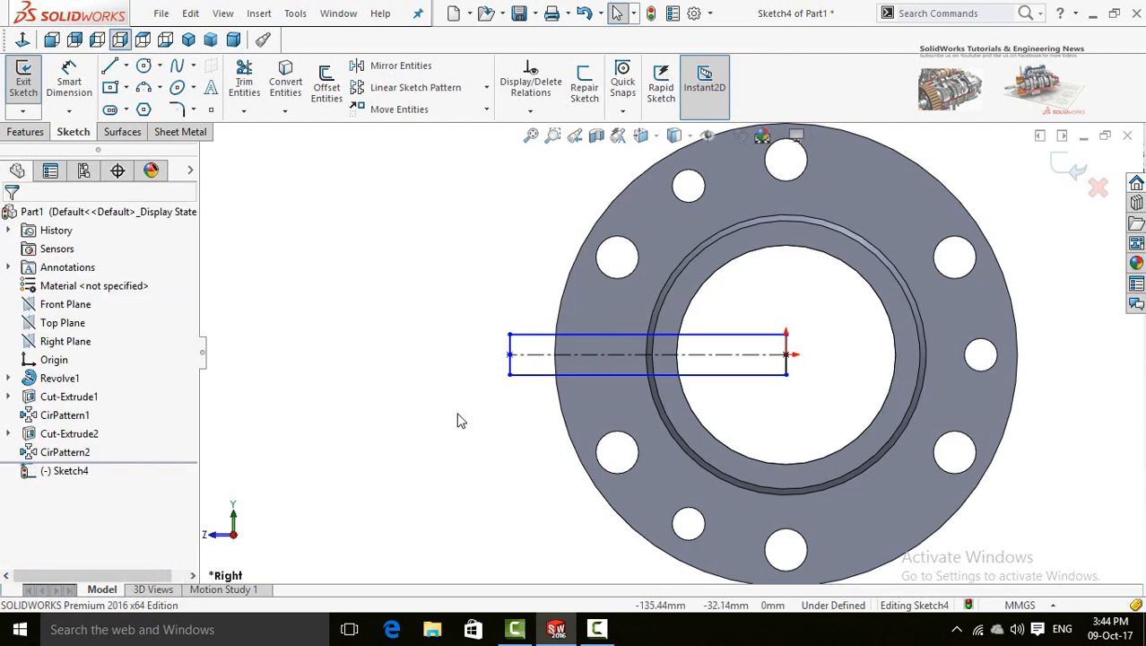
# Dimension the distance between the slot profile's two long edges as 5 mm
pyautogui.moveTo(458, 415); pyautogui.dragTo(457, 291, button='right')
pyautogui.click(530, 335)
pyautogui.click(531, 377)
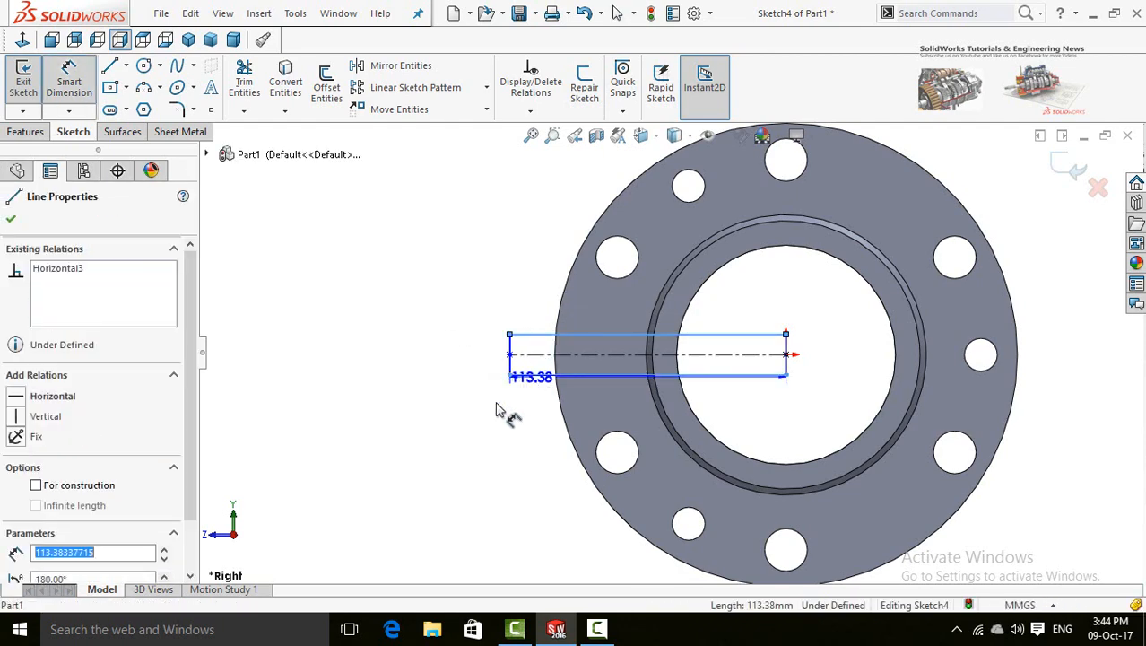
pyautogui.click(441, 449)
pyautogui.write('5')
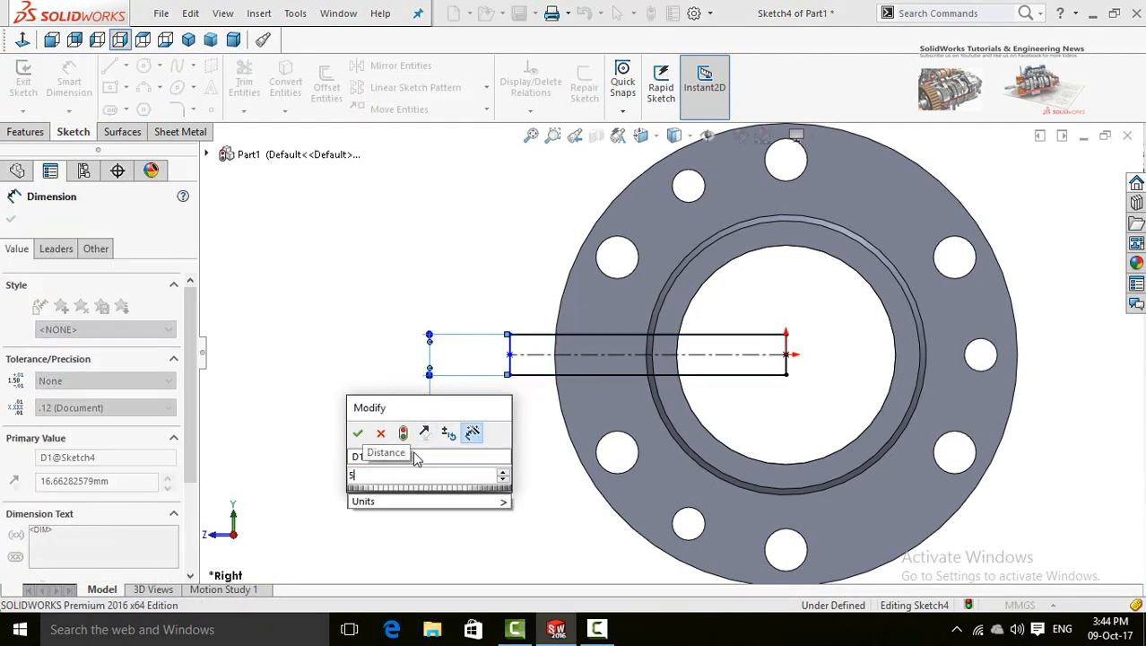
pyautogui.press('Return')
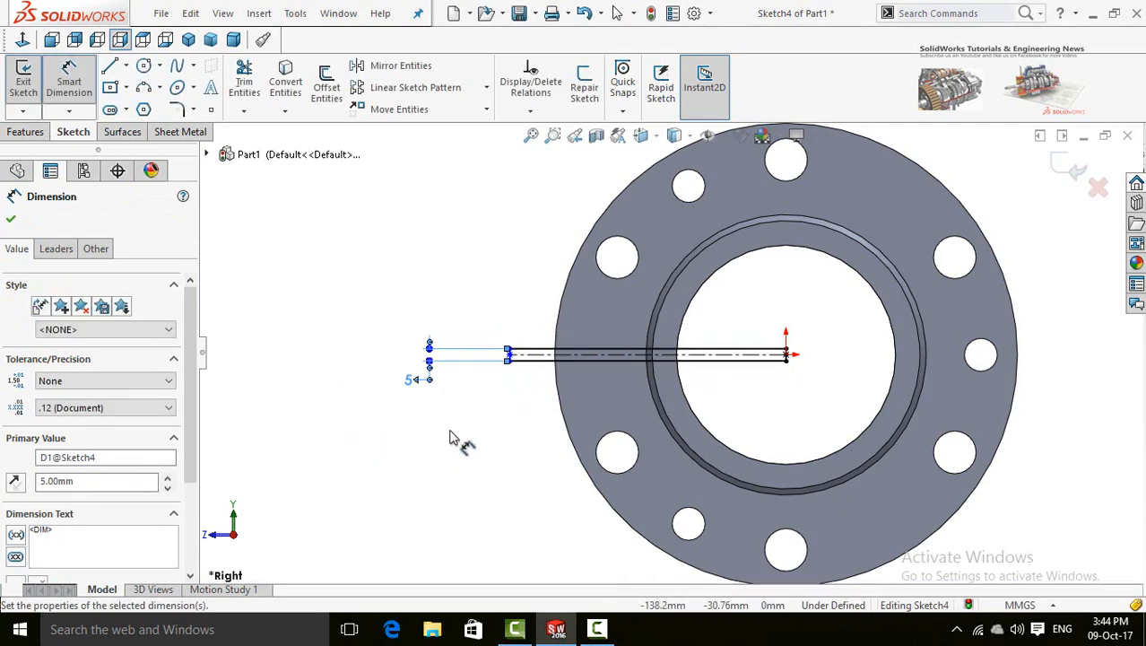
pyautogui.press('f')
pyautogui.click(11, 219)
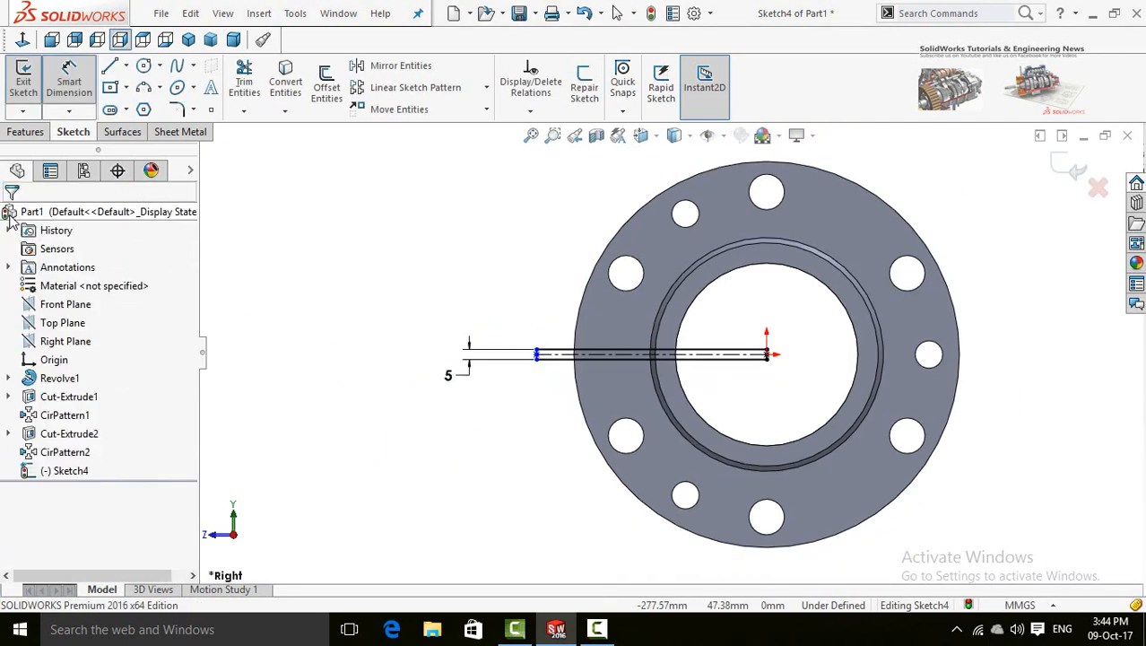
# Cut-extrude the slot profile through the hub and flange, extending the blind depth beyond the flange's far face
pyautogui.click(25, 132)
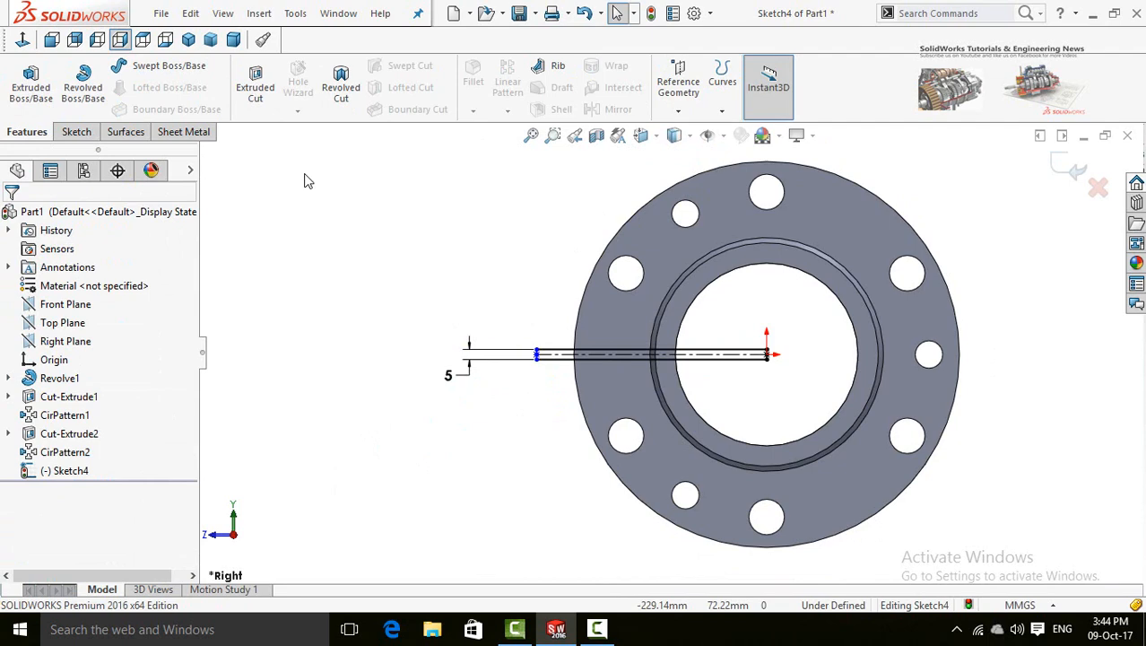
pyautogui.click(255, 102)
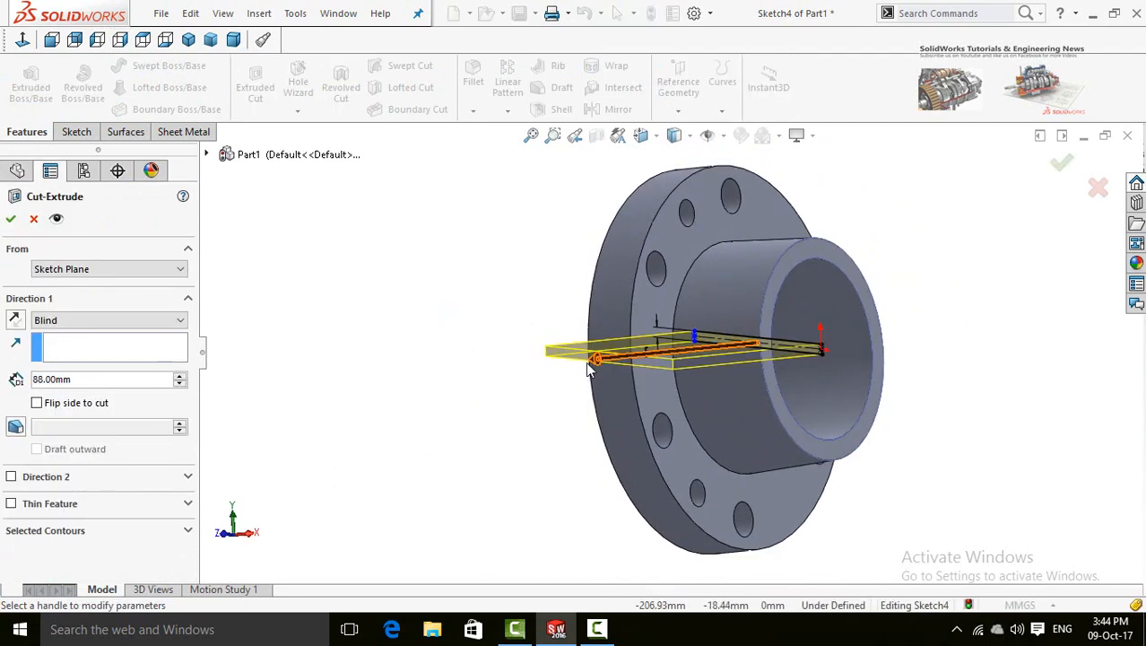
pyautogui.moveTo(590, 363); pyautogui.dragTo(556, 362)
pyautogui.moveTo(439, 294); pyautogui.dragTo(377, 351, button='middle')
pyautogui.click(10, 218)
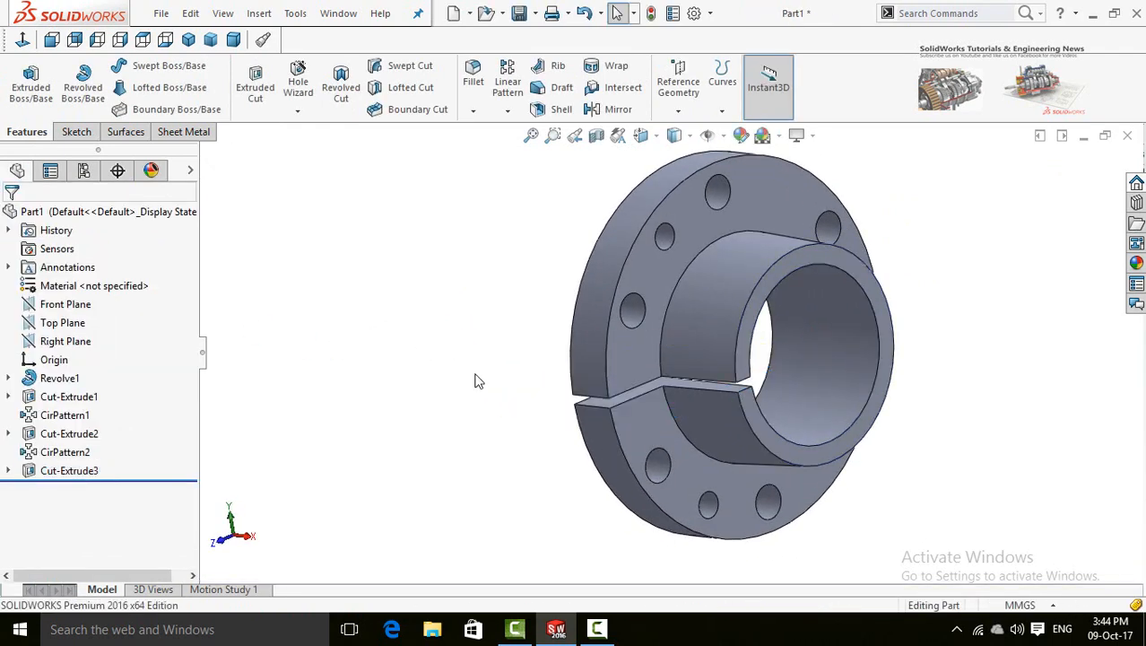
pyautogui.moveTo(444, 378); pyautogui.dragTo(549, 363, button='middle')
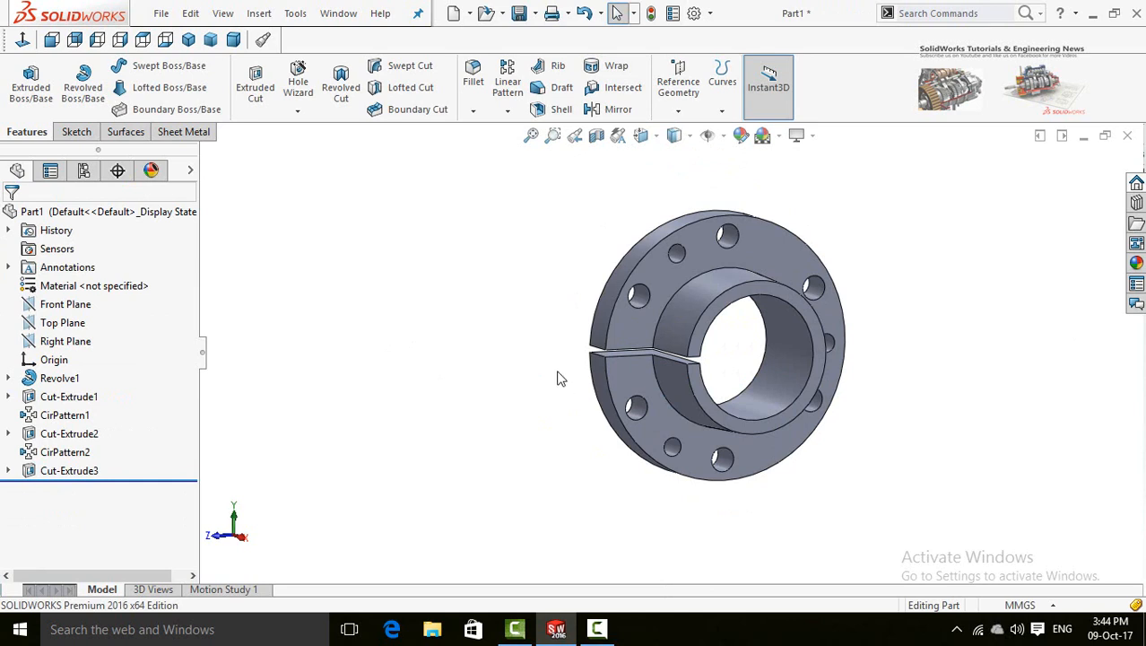